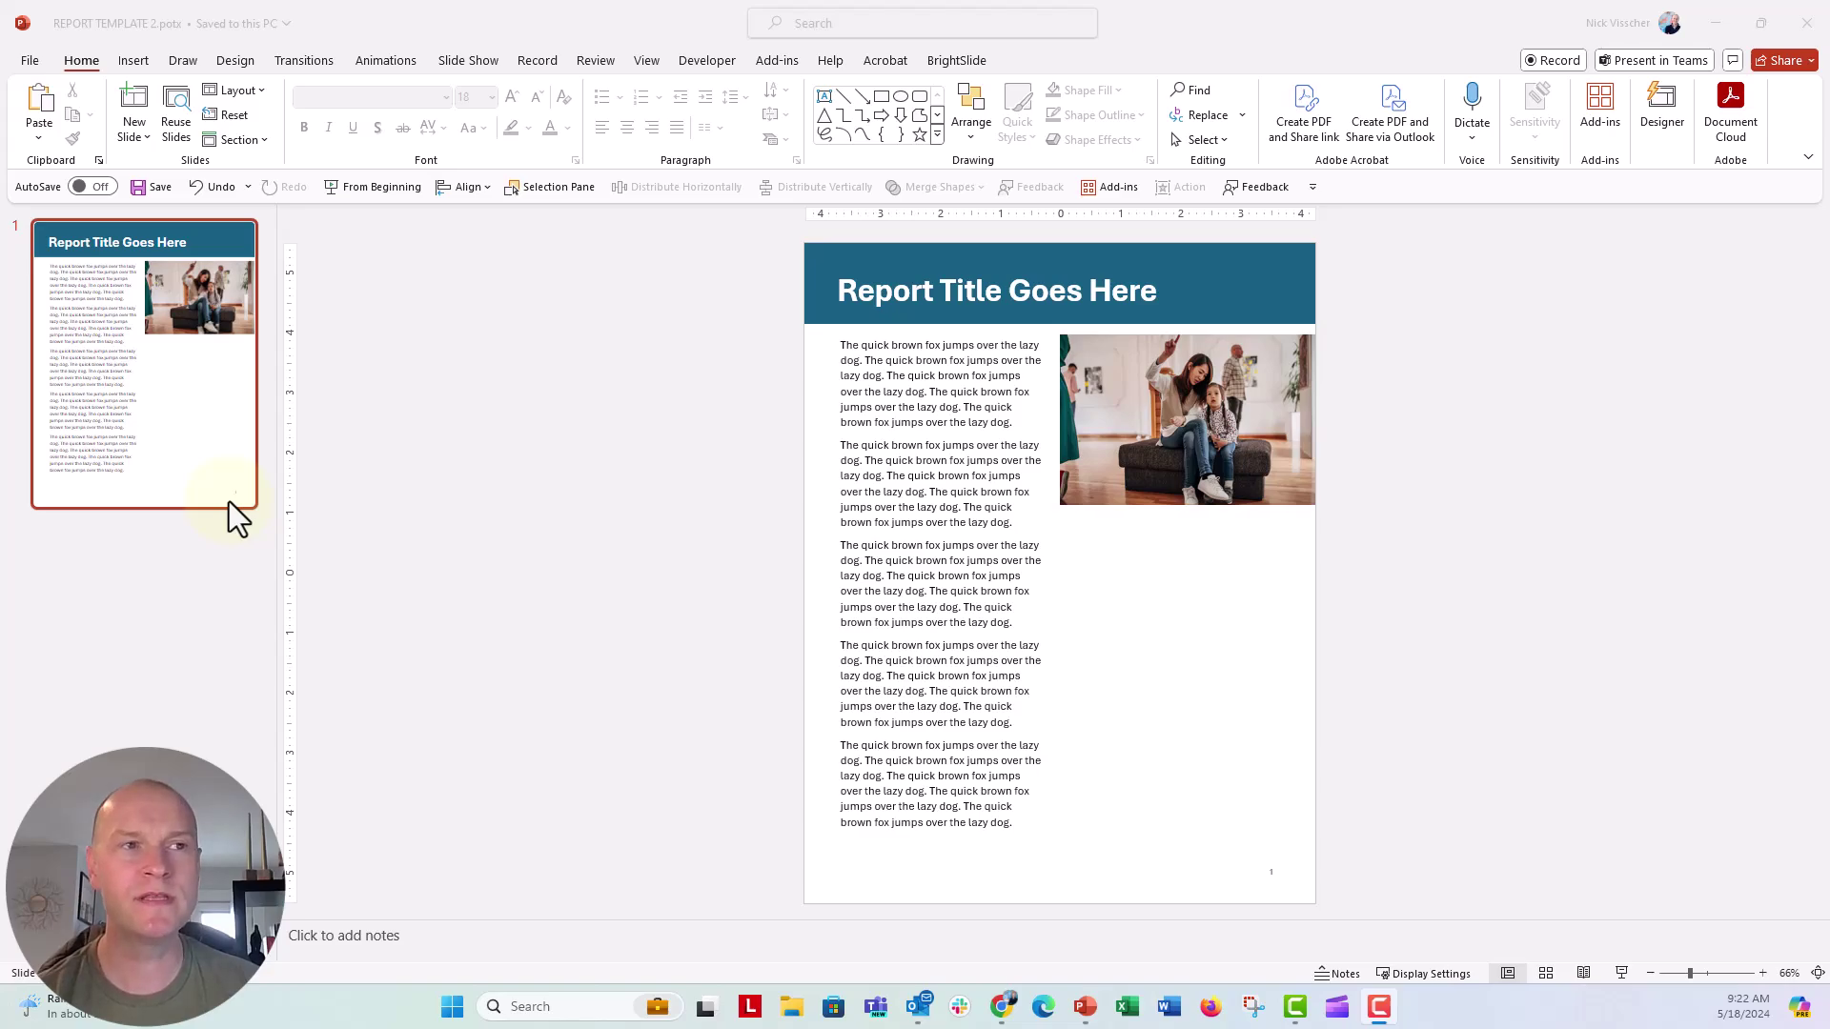
Browse the slide layouts, reset slide 1's placeholders, and examine its blue title banner and photo.
click(255, 94)
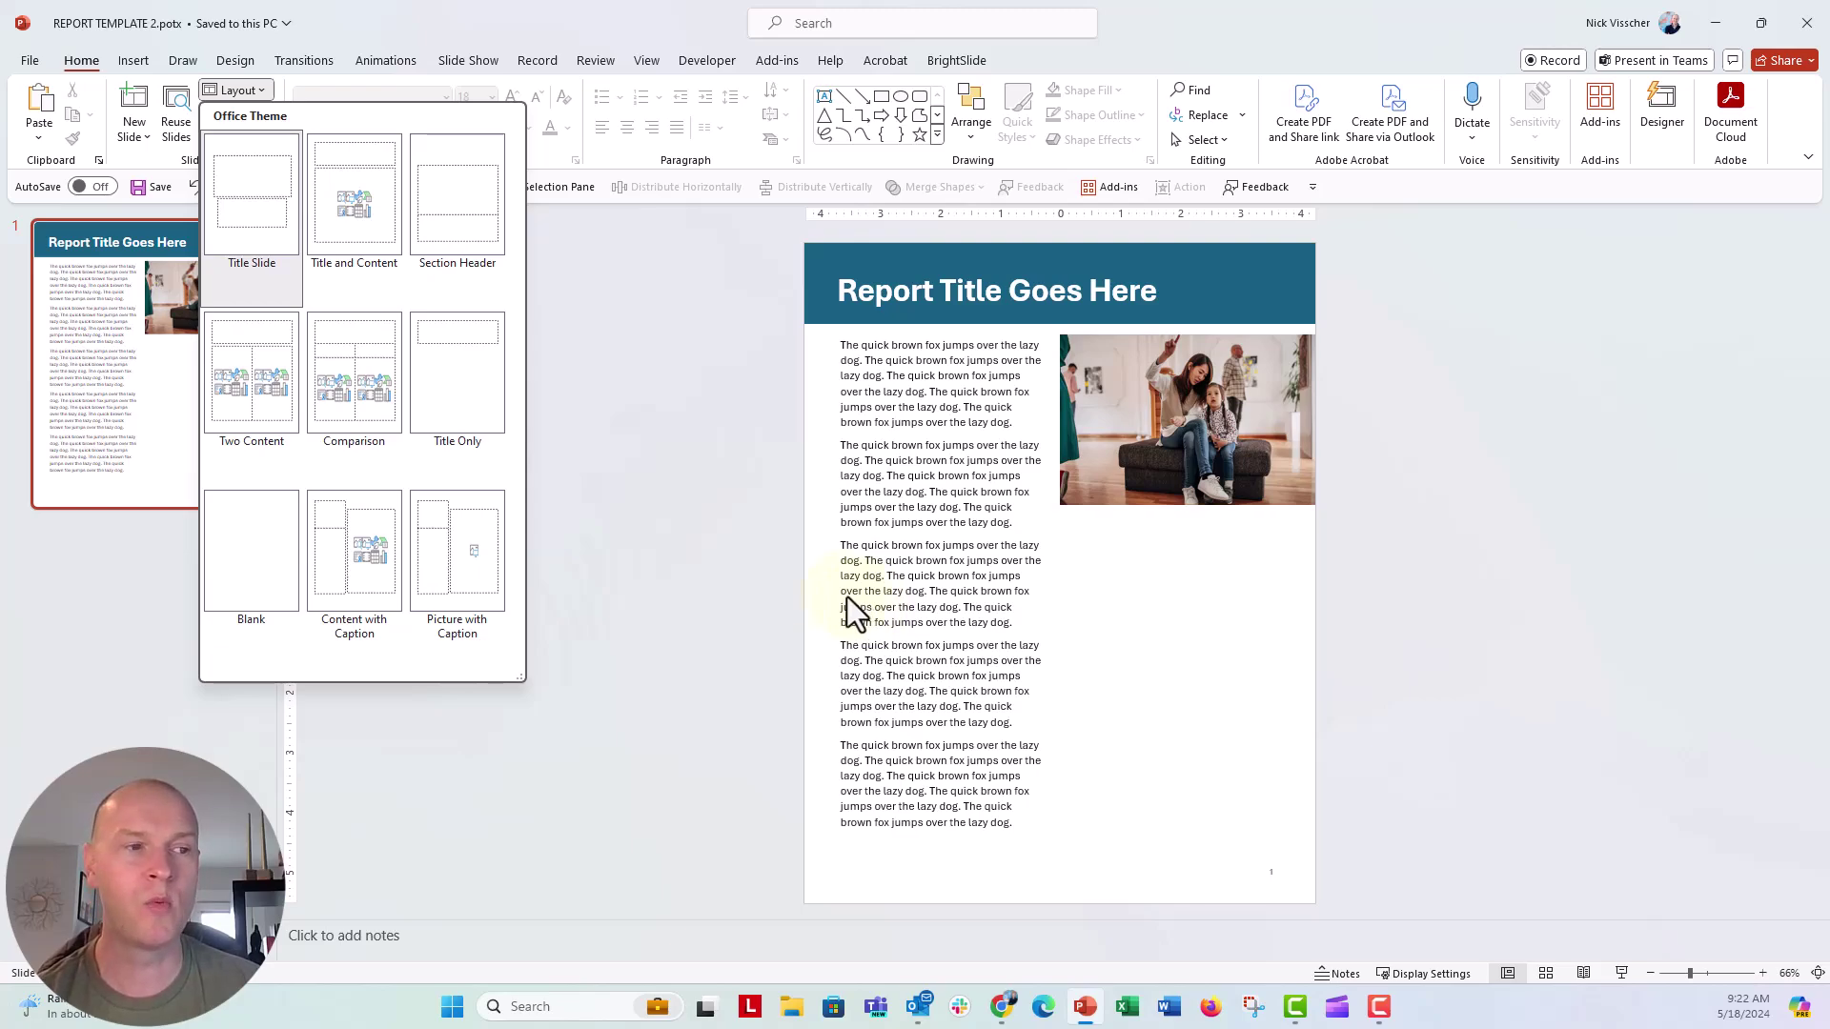
click(564, 506)
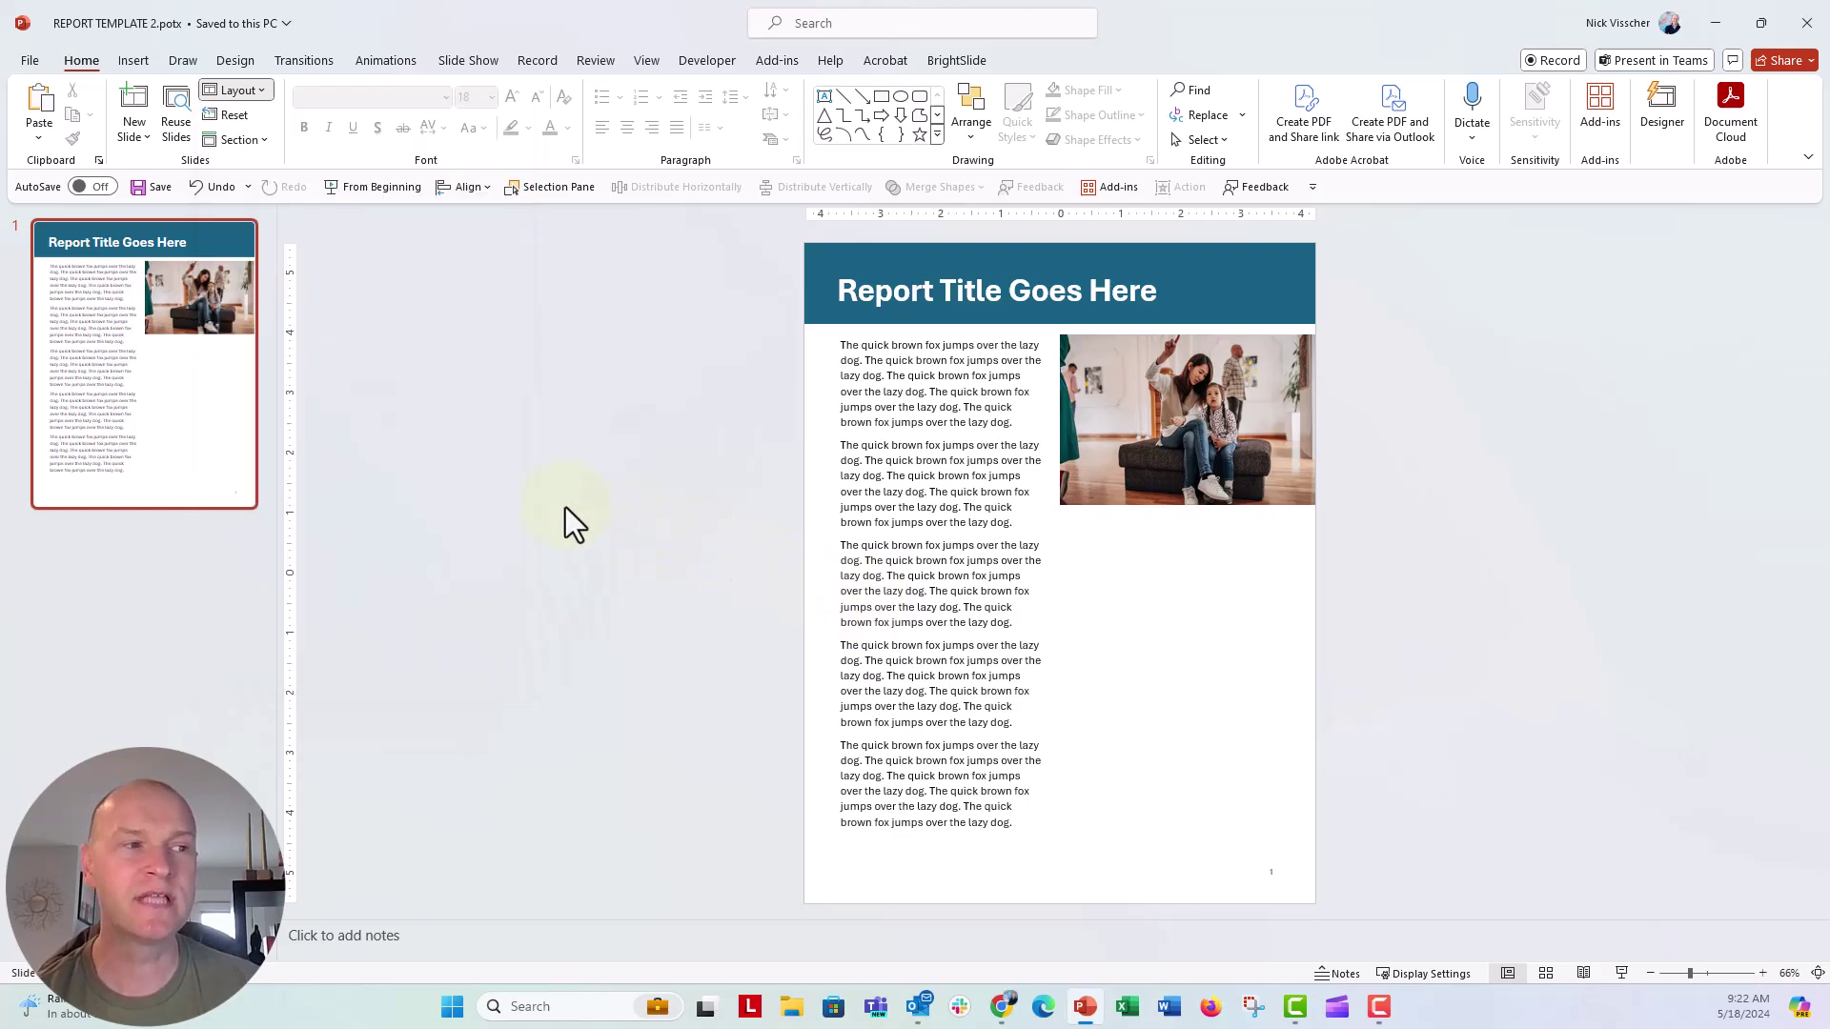
click(248, 117)
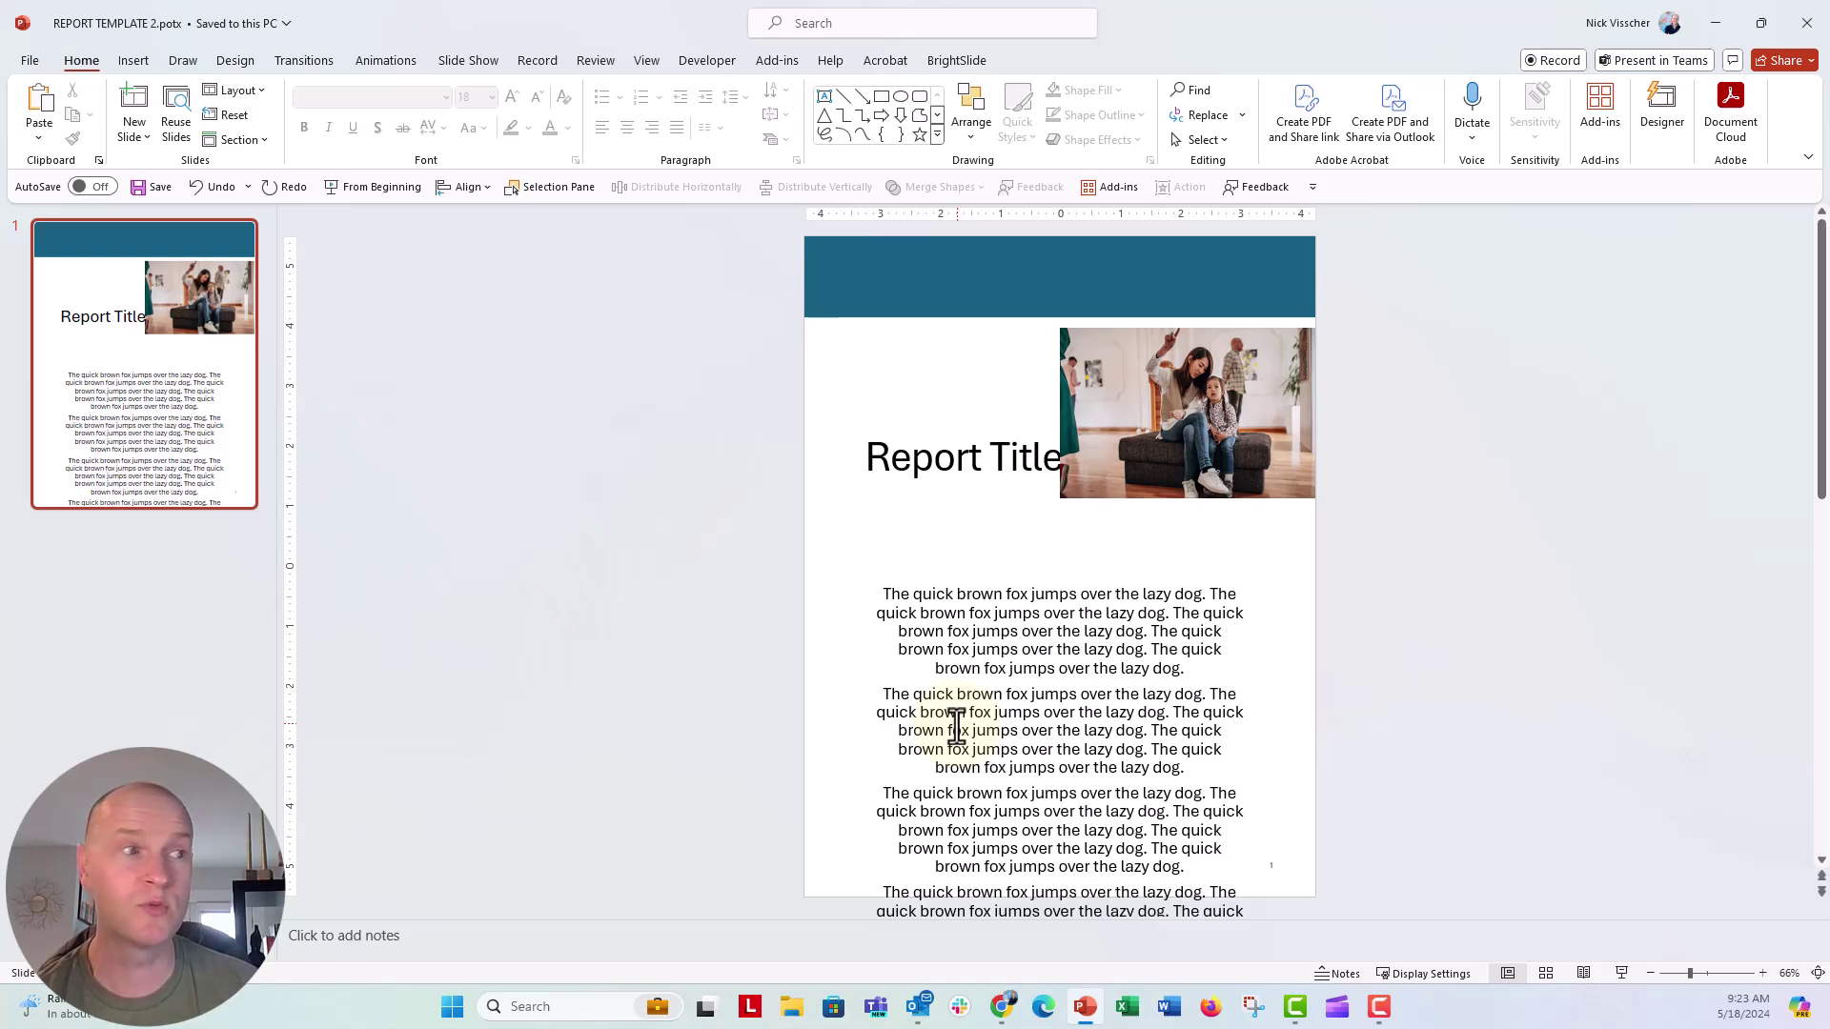
click(825, 296)
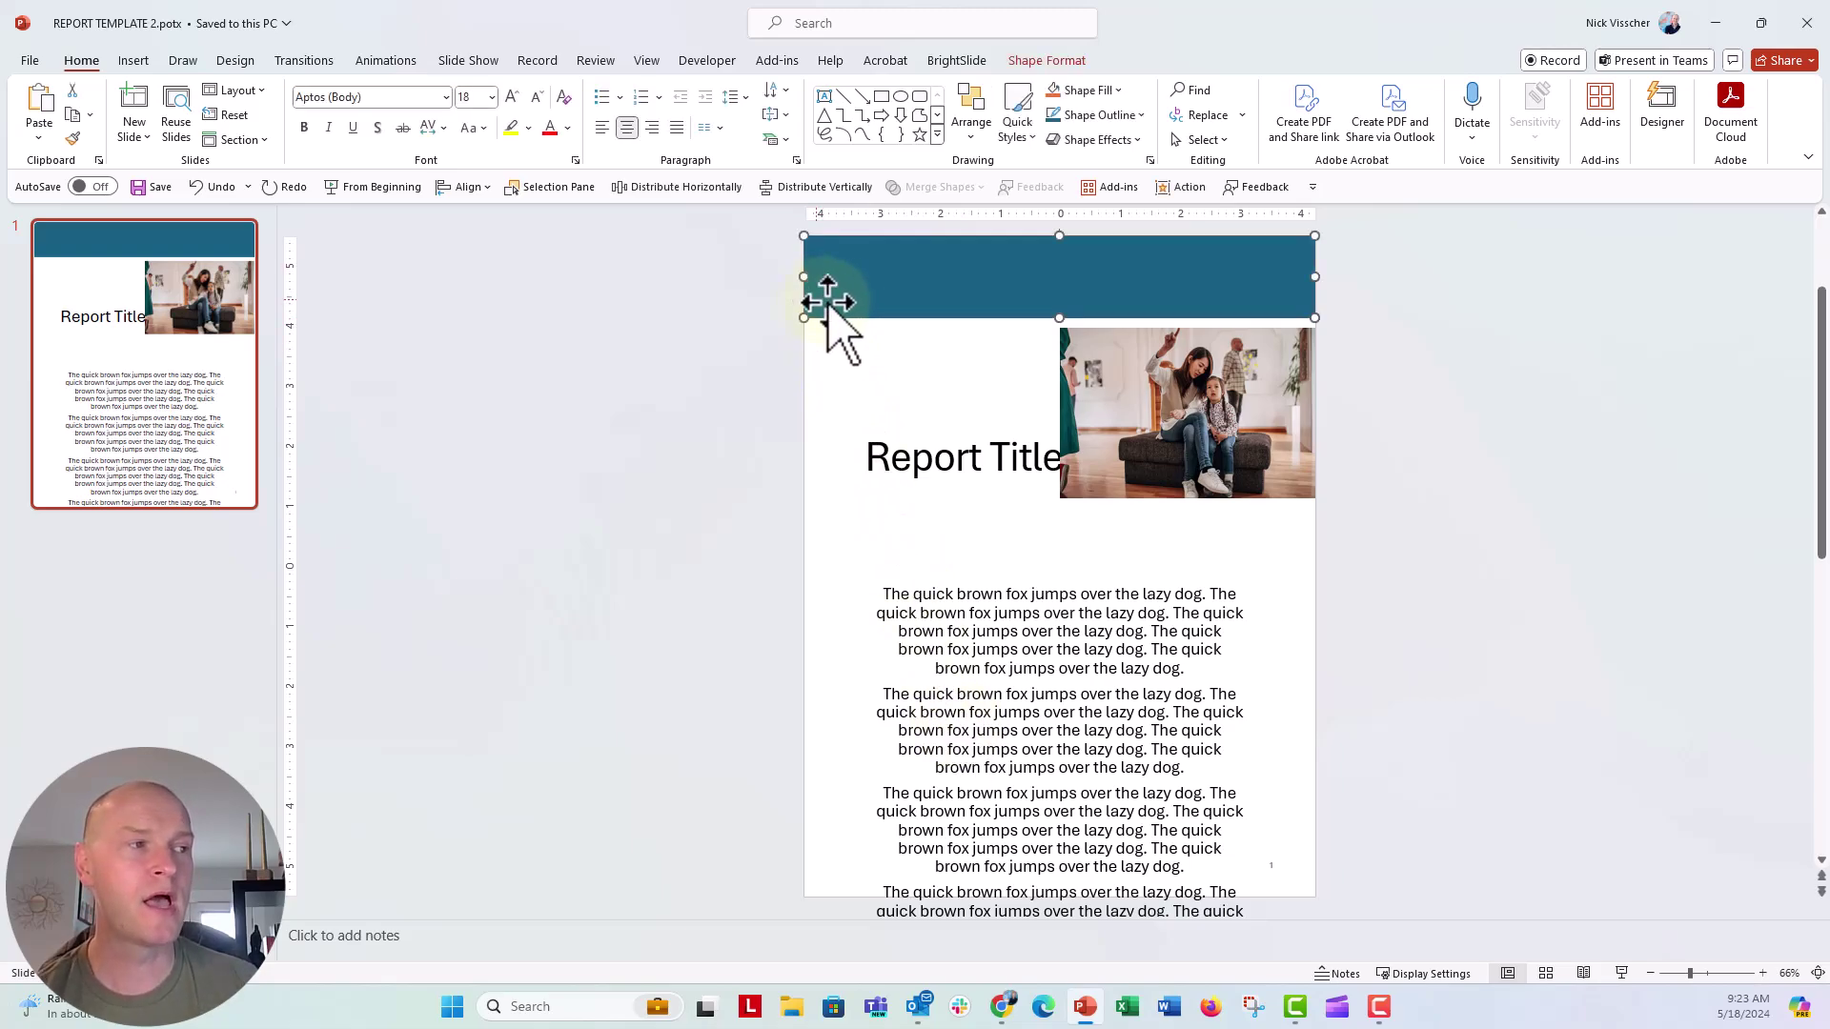
click(1123, 373)
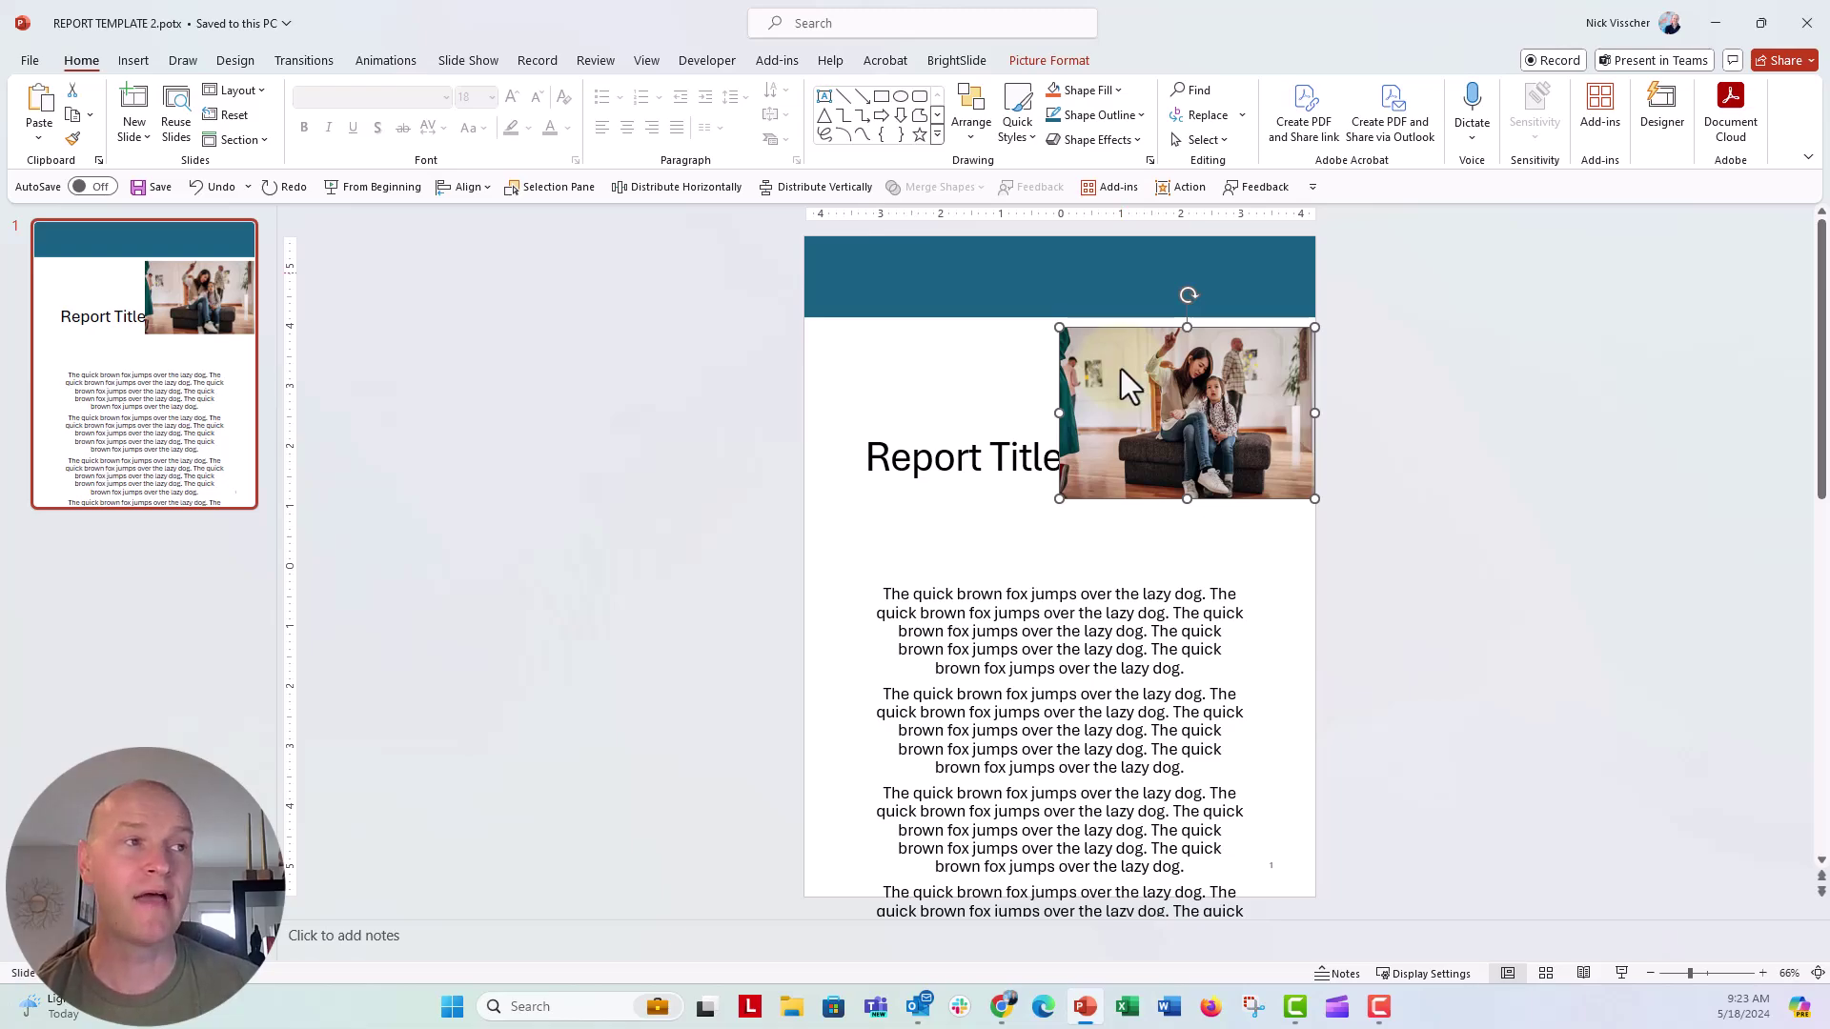
Glance at the slide master, return to Normal view, and undo the placeholder reset.
click(640, 66)
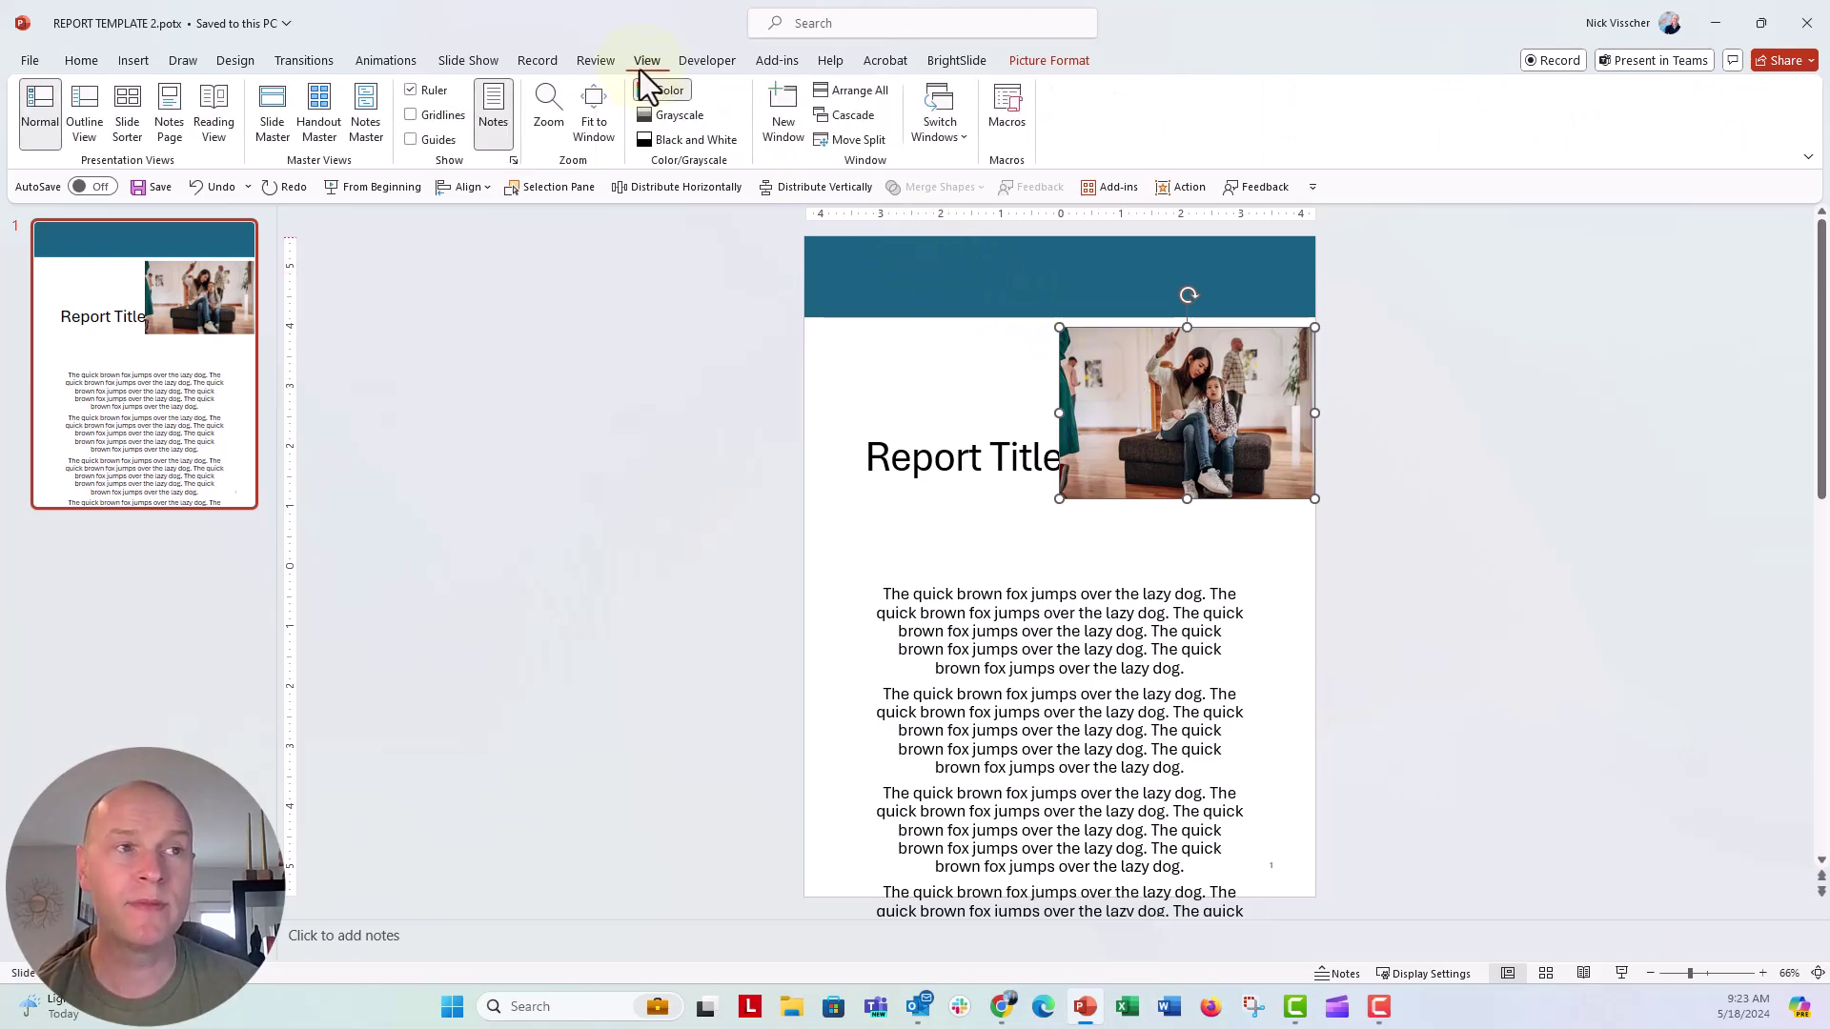
click(284, 141)
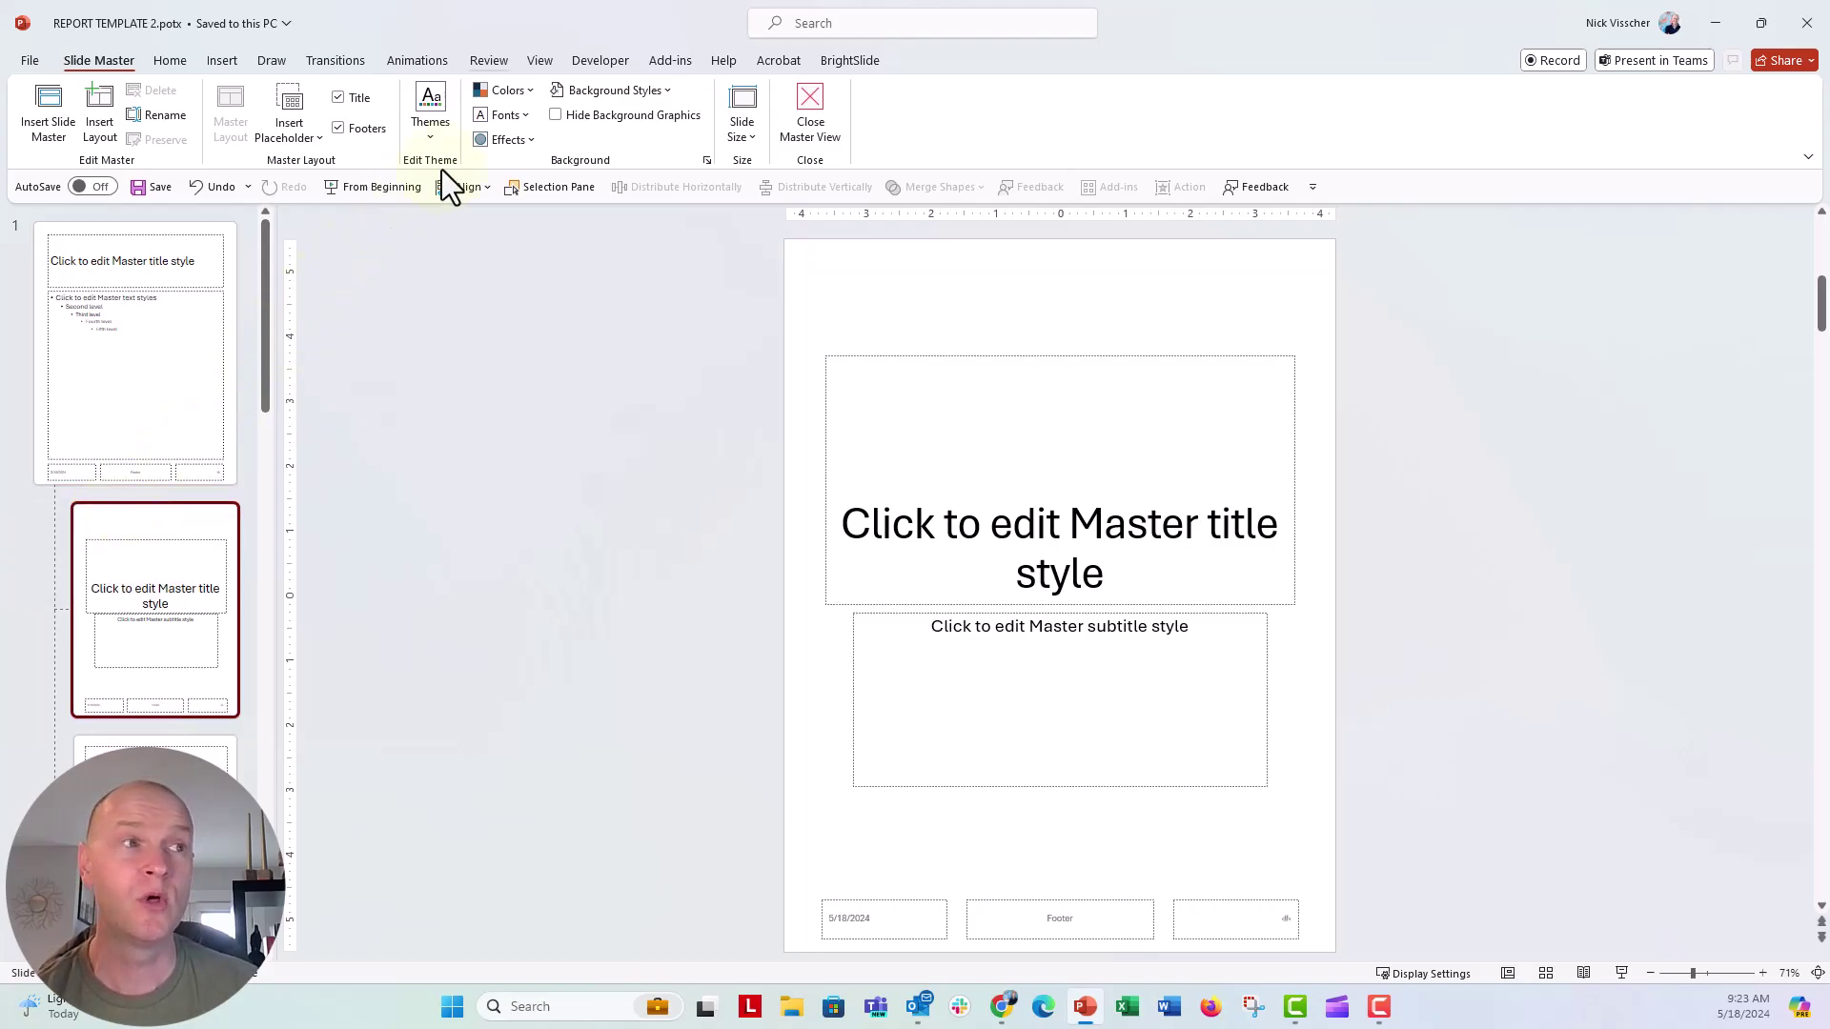
click(539, 64)
click(43, 134)
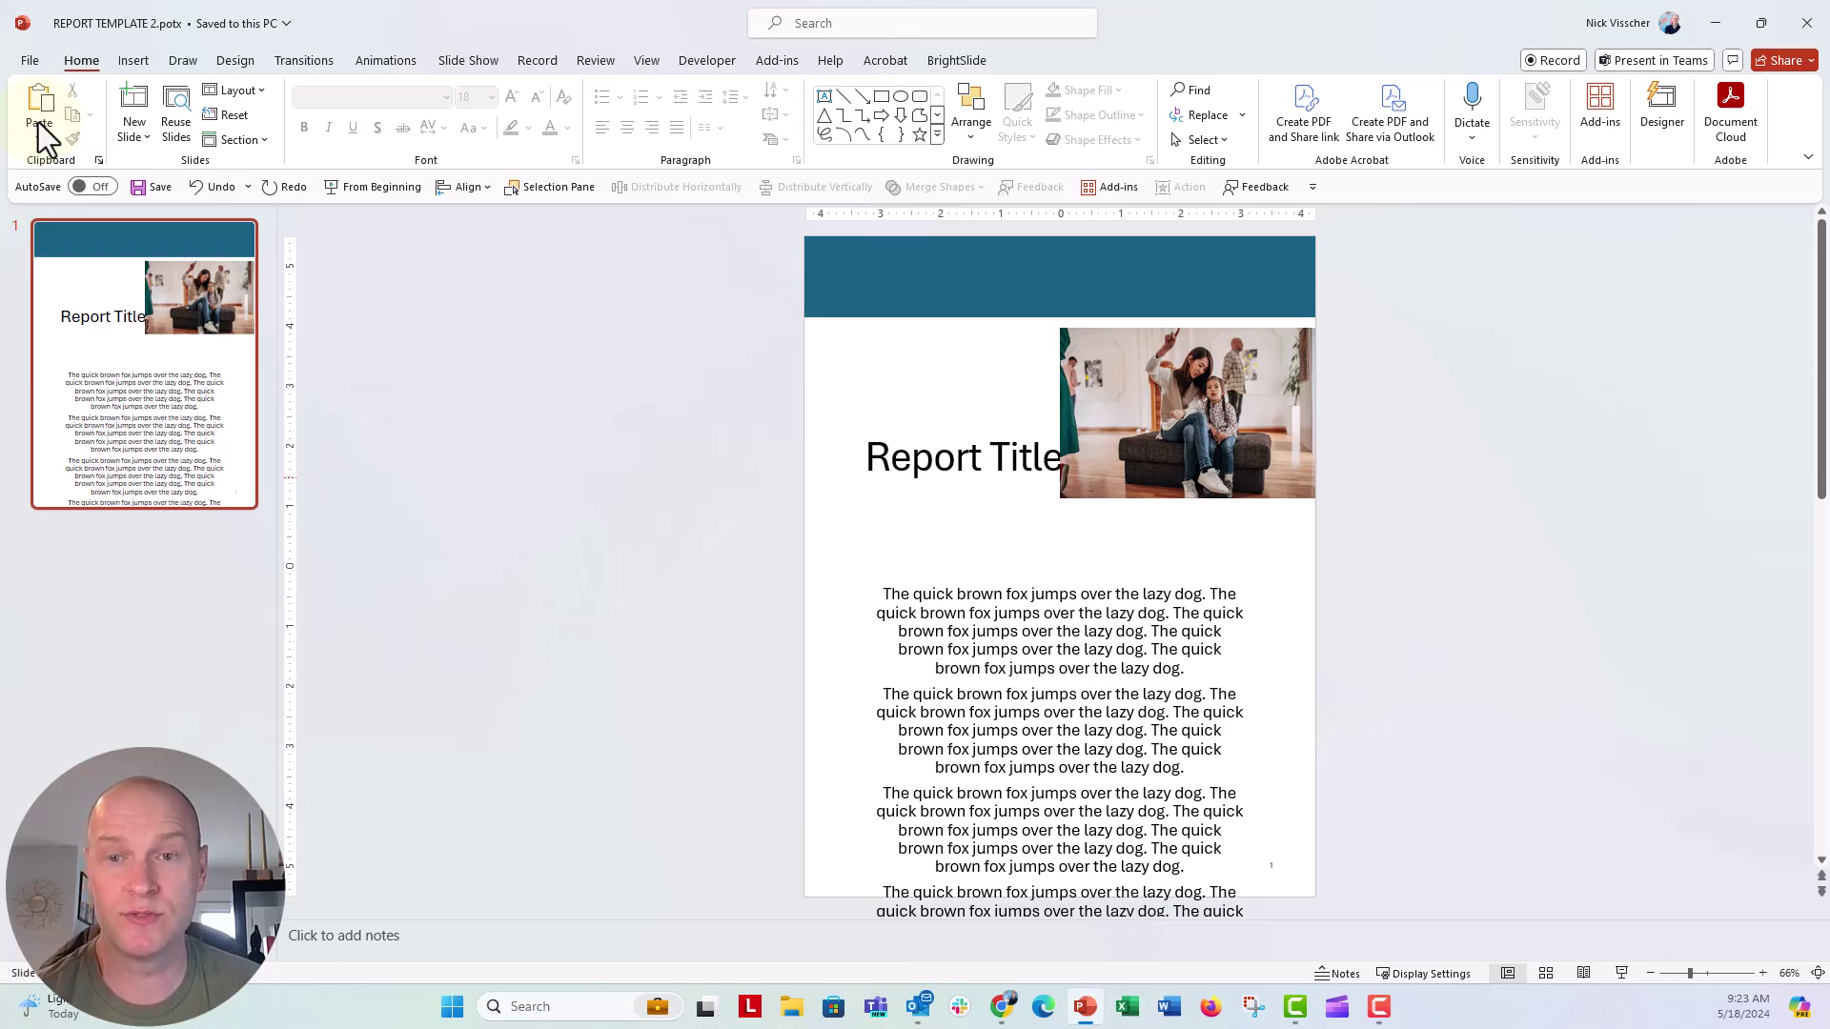
click(203, 193)
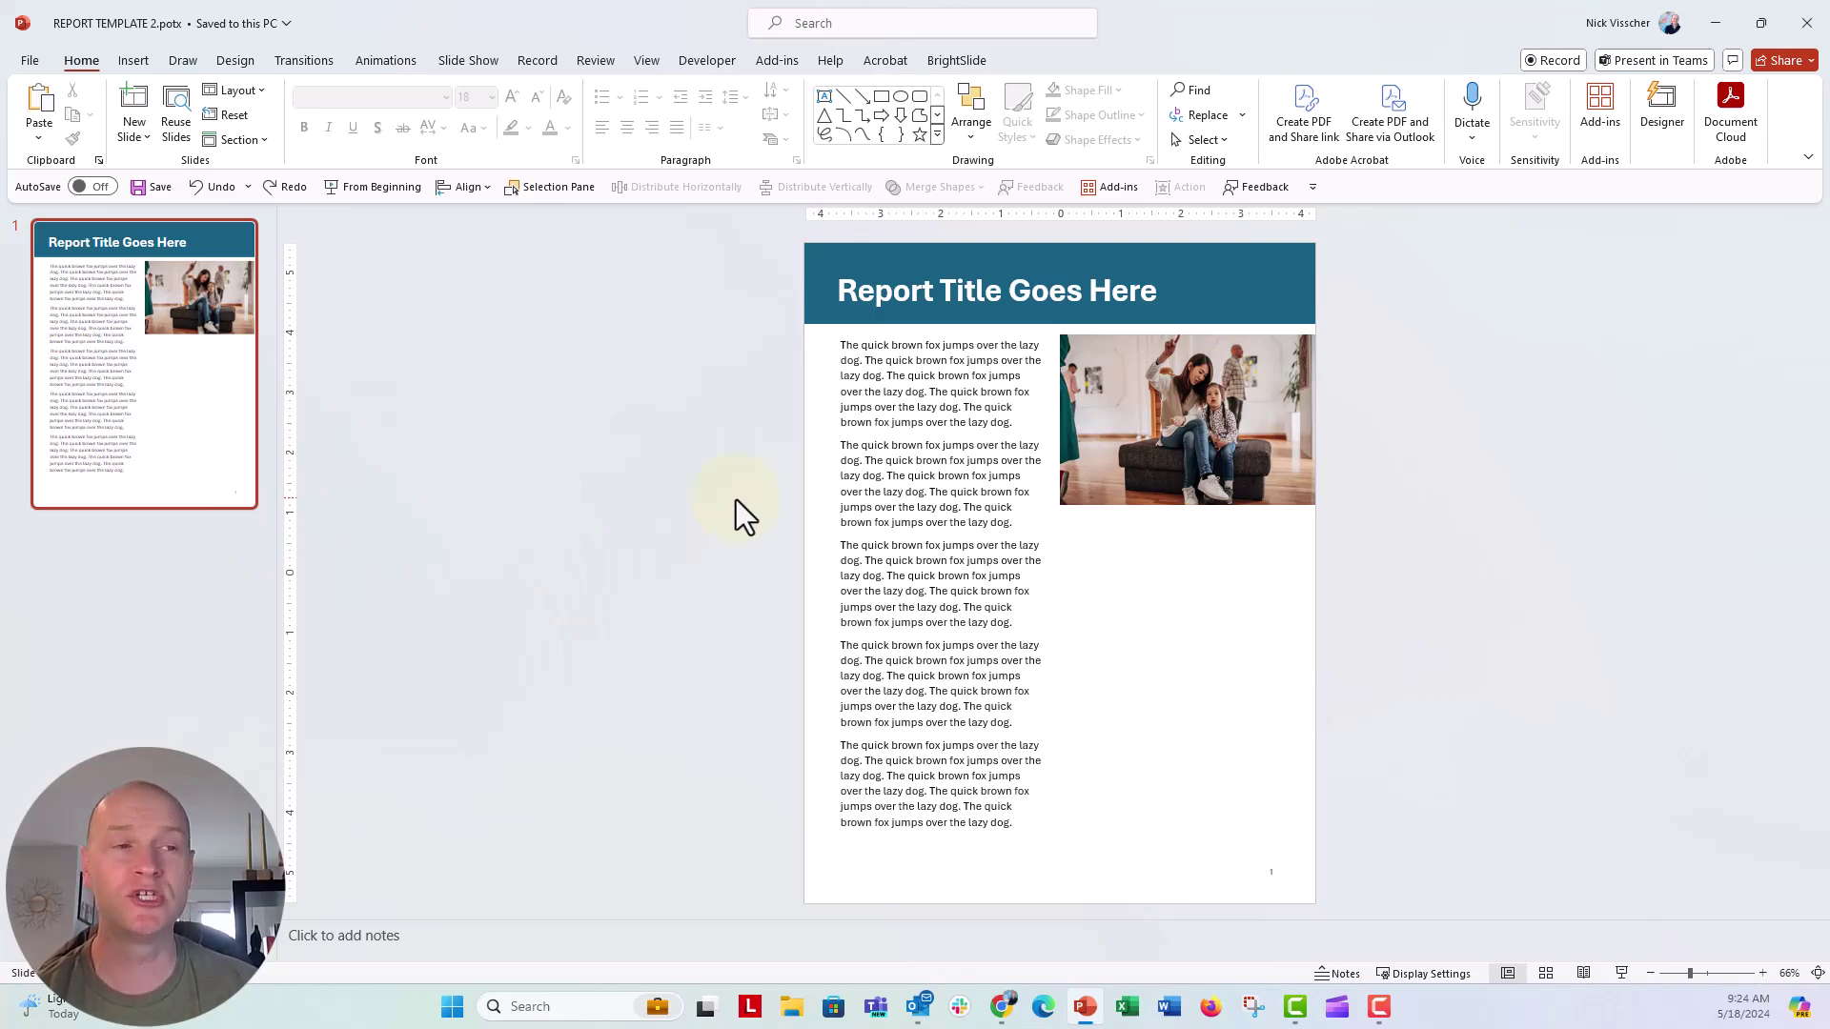
In Slide Master view, insert a new layout in the gap below the master thumbnail.
click(648, 61)
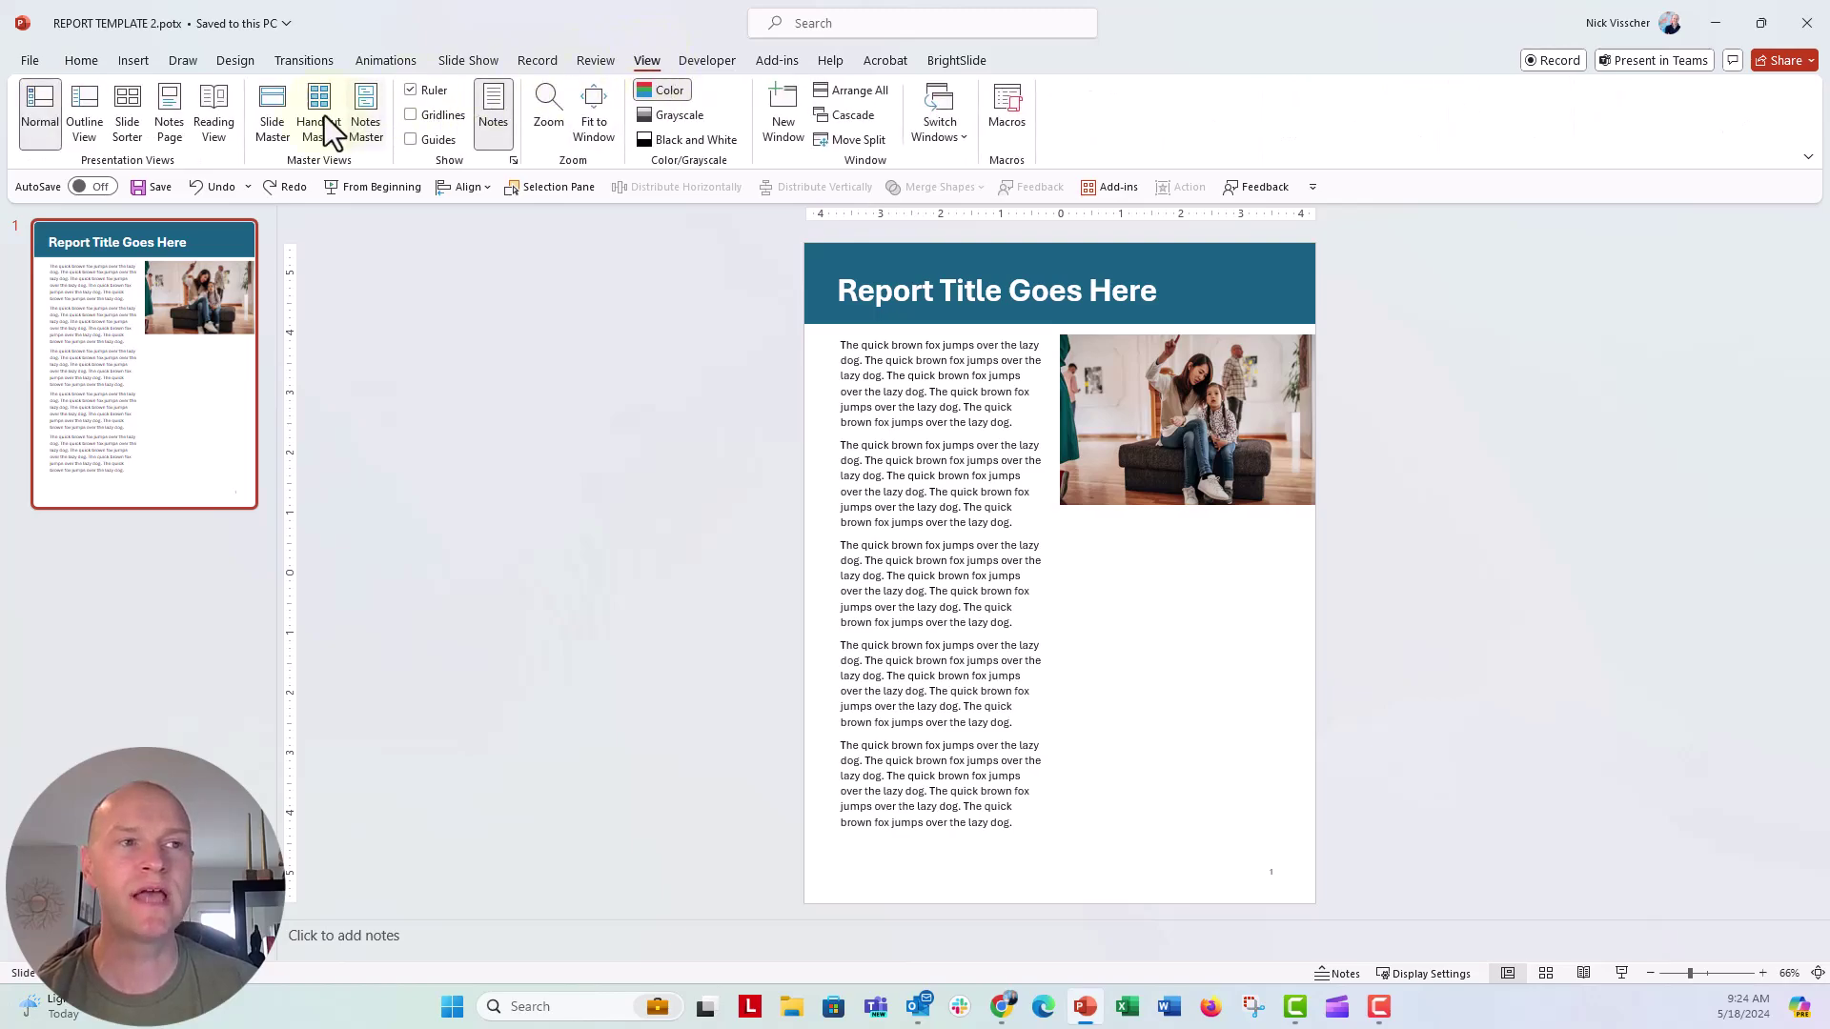
click(267, 134)
scroll(162, 435, up, 3)
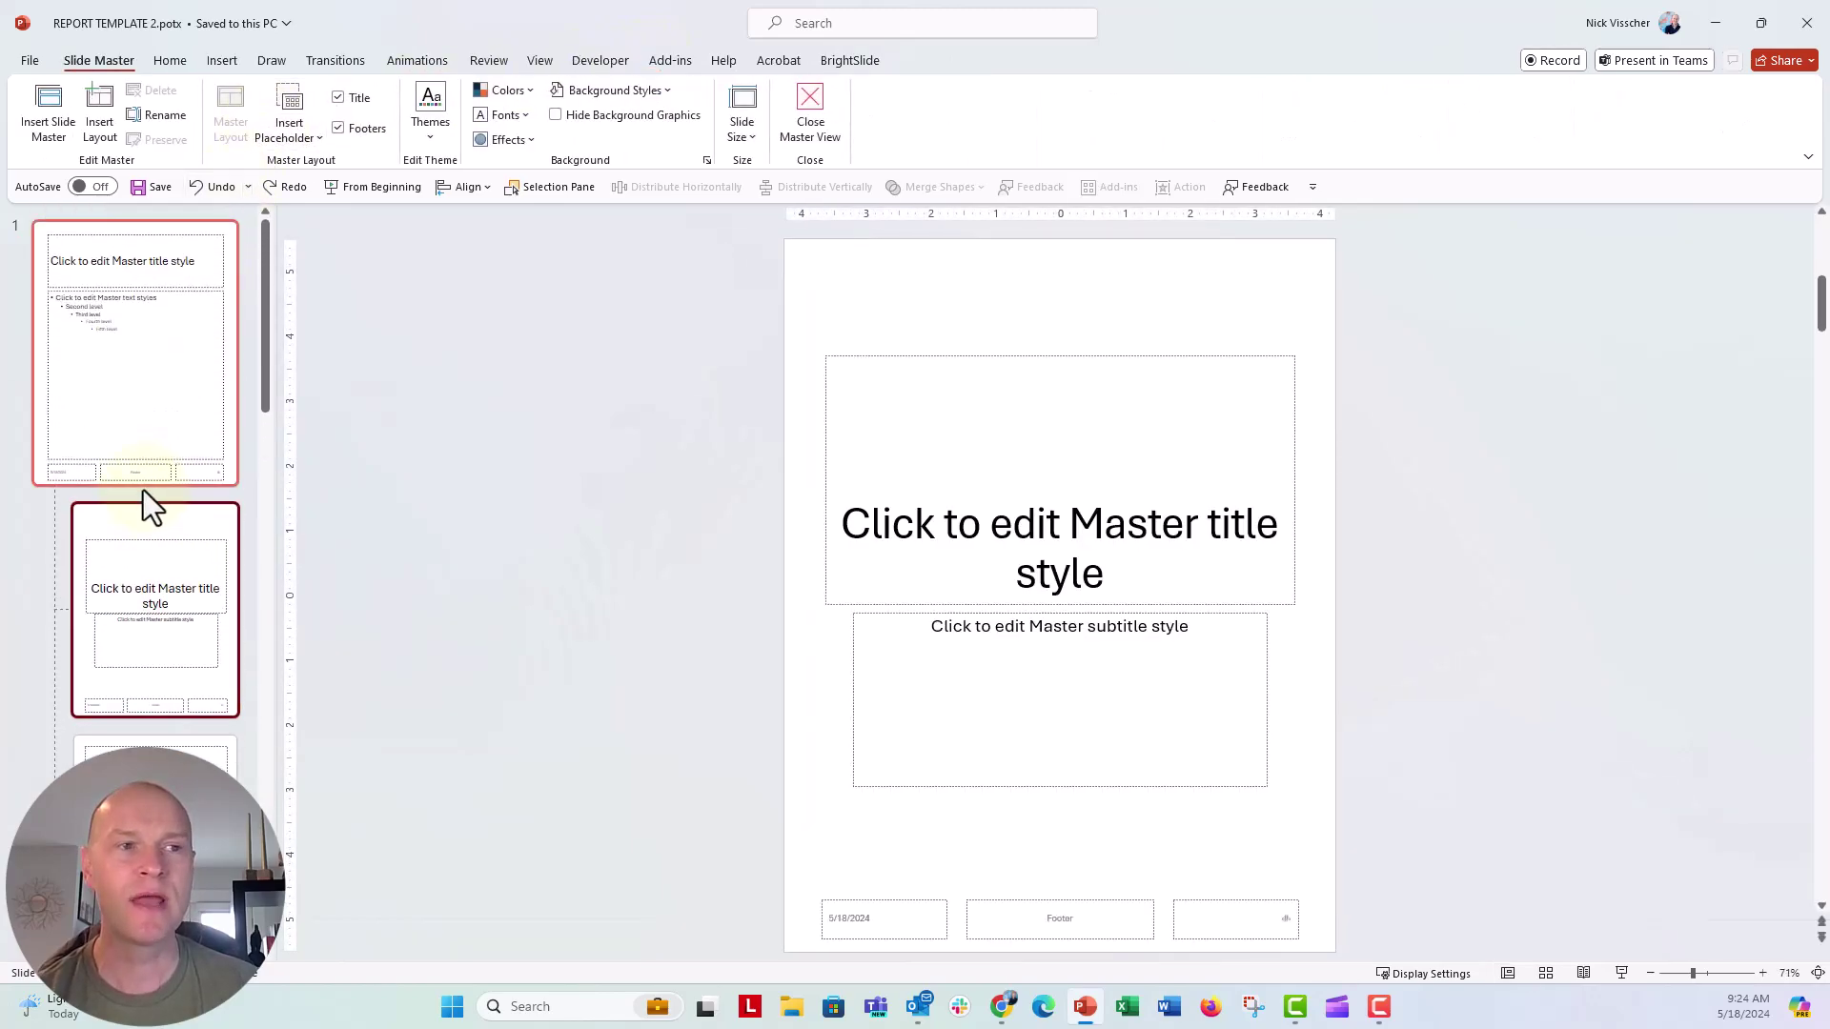
click(143, 490)
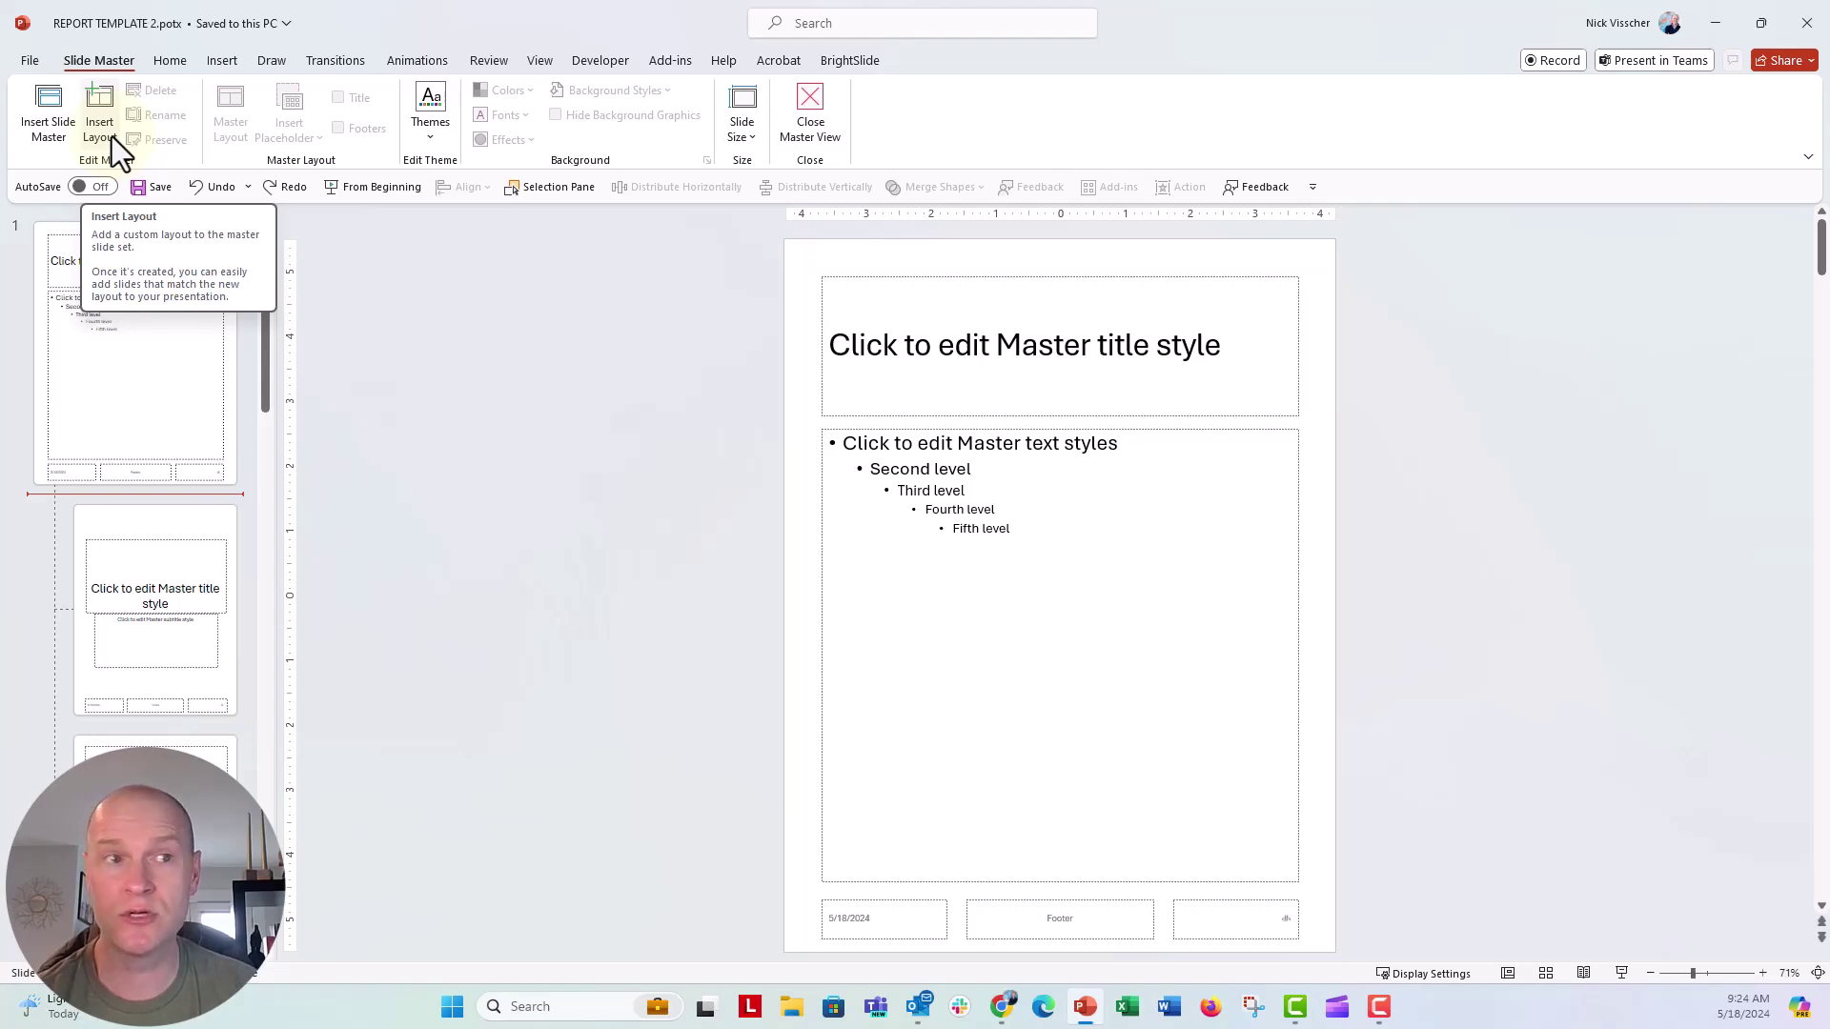
right_click(131, 495)
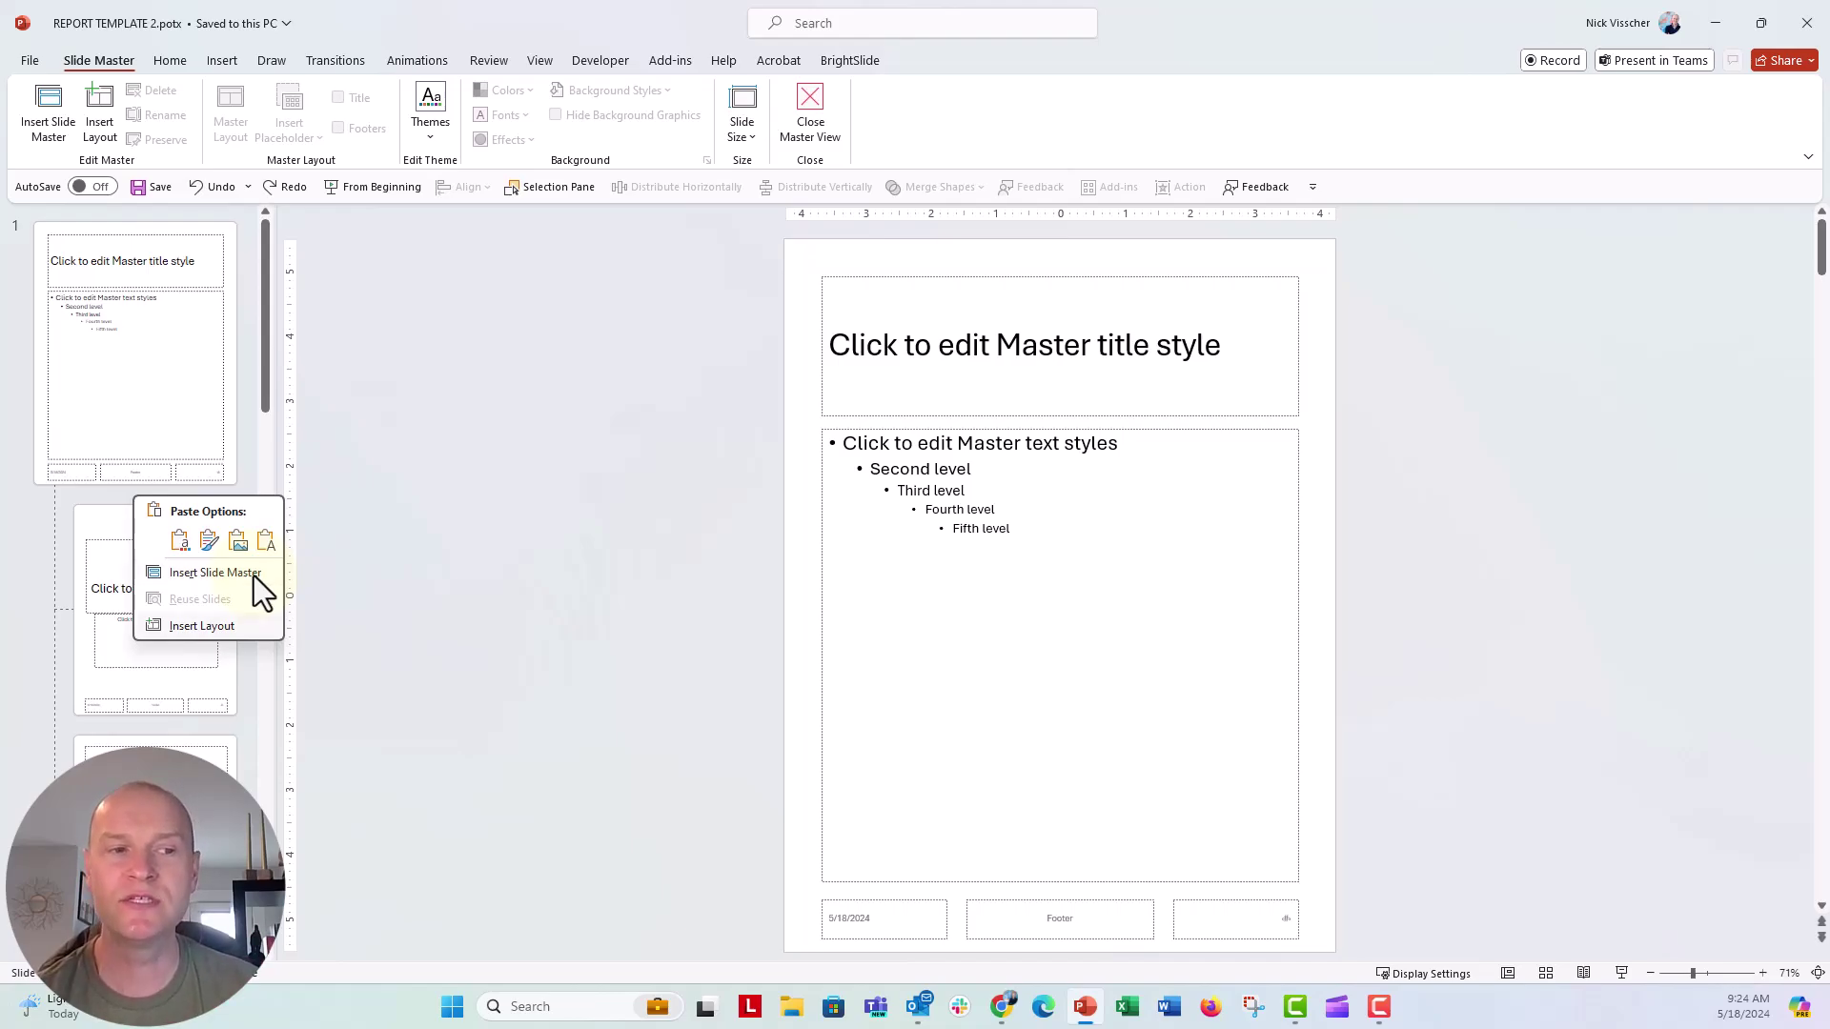
click(223, 631)
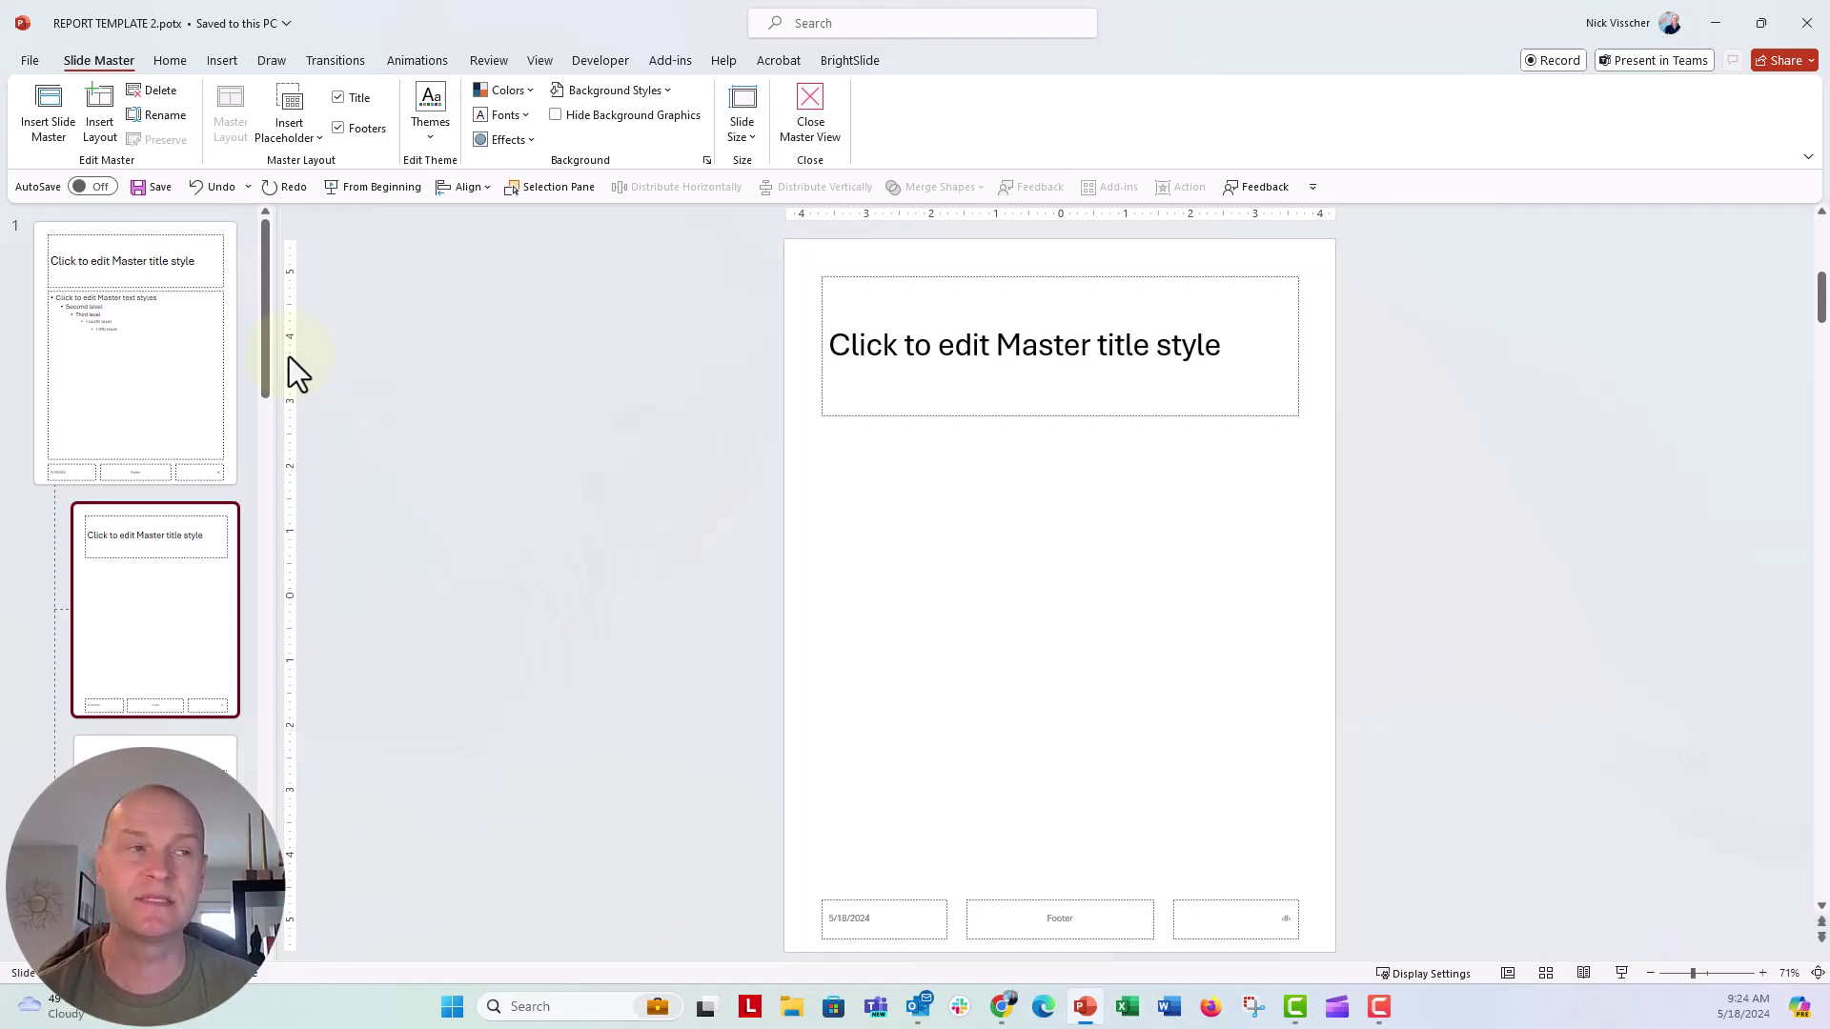
Create a BrightSlide guide grid (2 columns, 11 rows, 0.25/0.5 in margins) and drag off the centre guides.
click(851, 61)
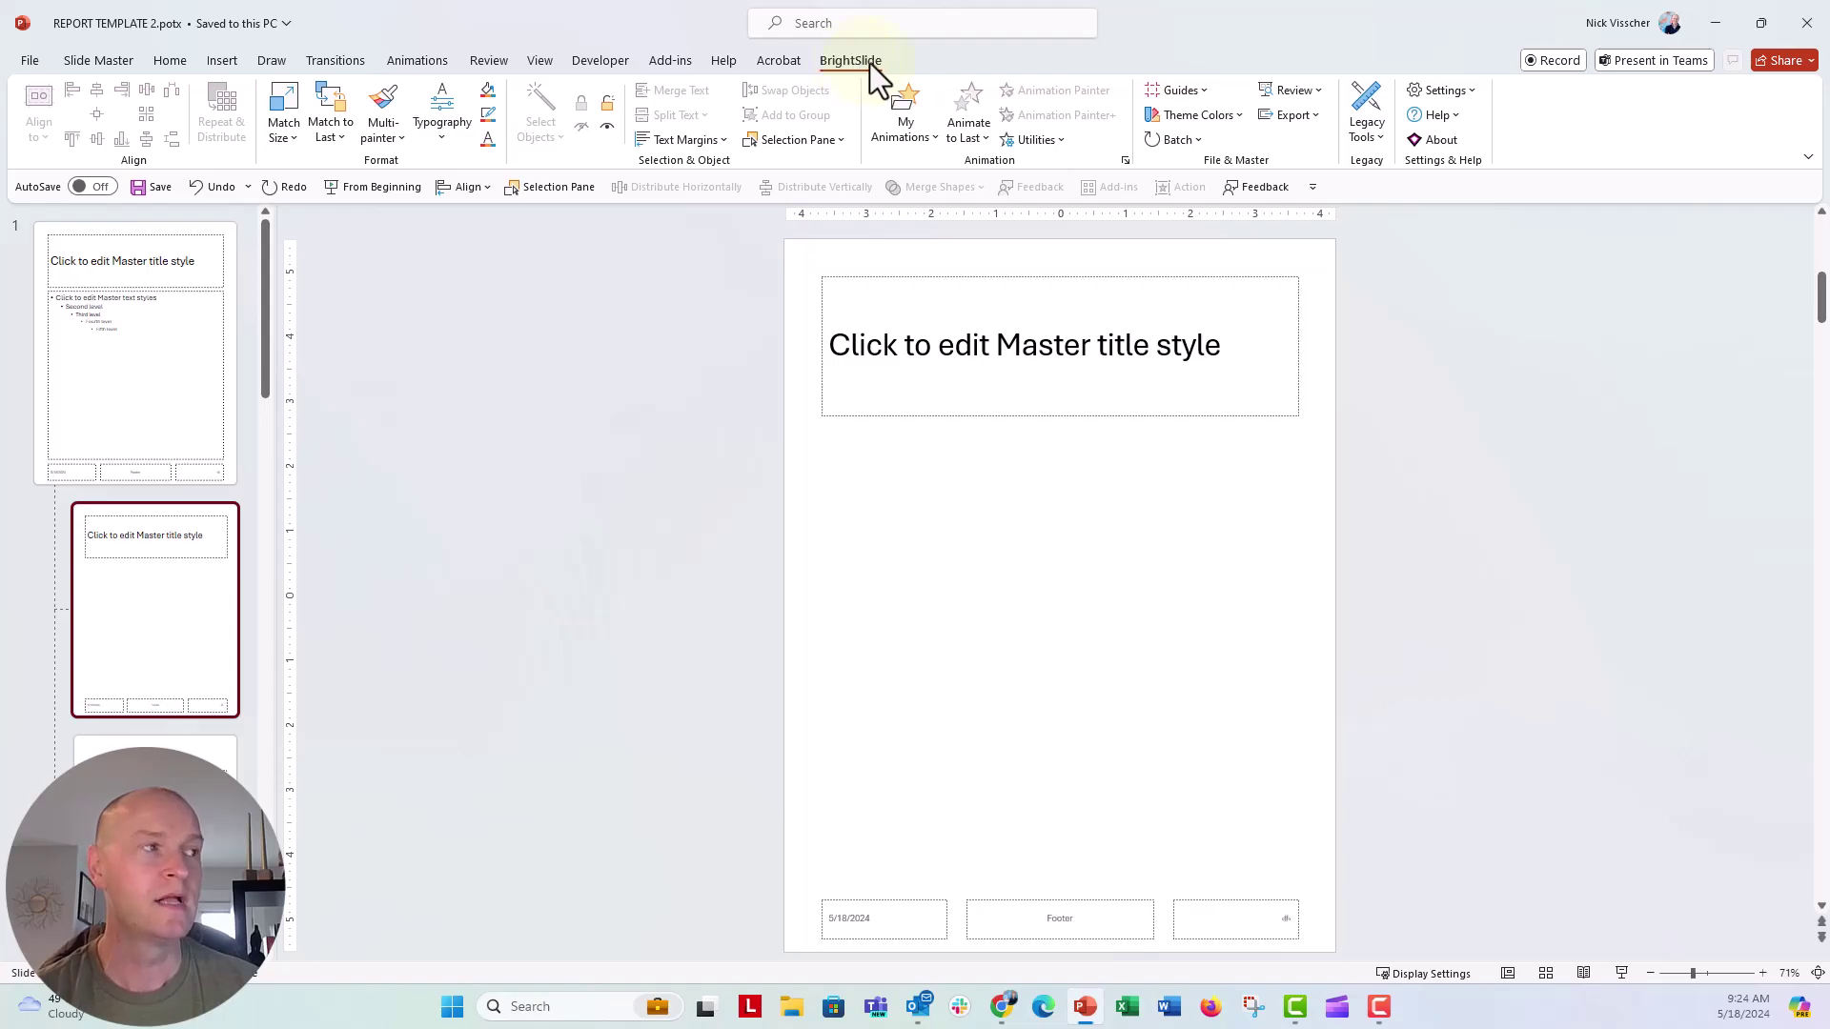
click(1203, 90)
mouse_move(1232, 123)
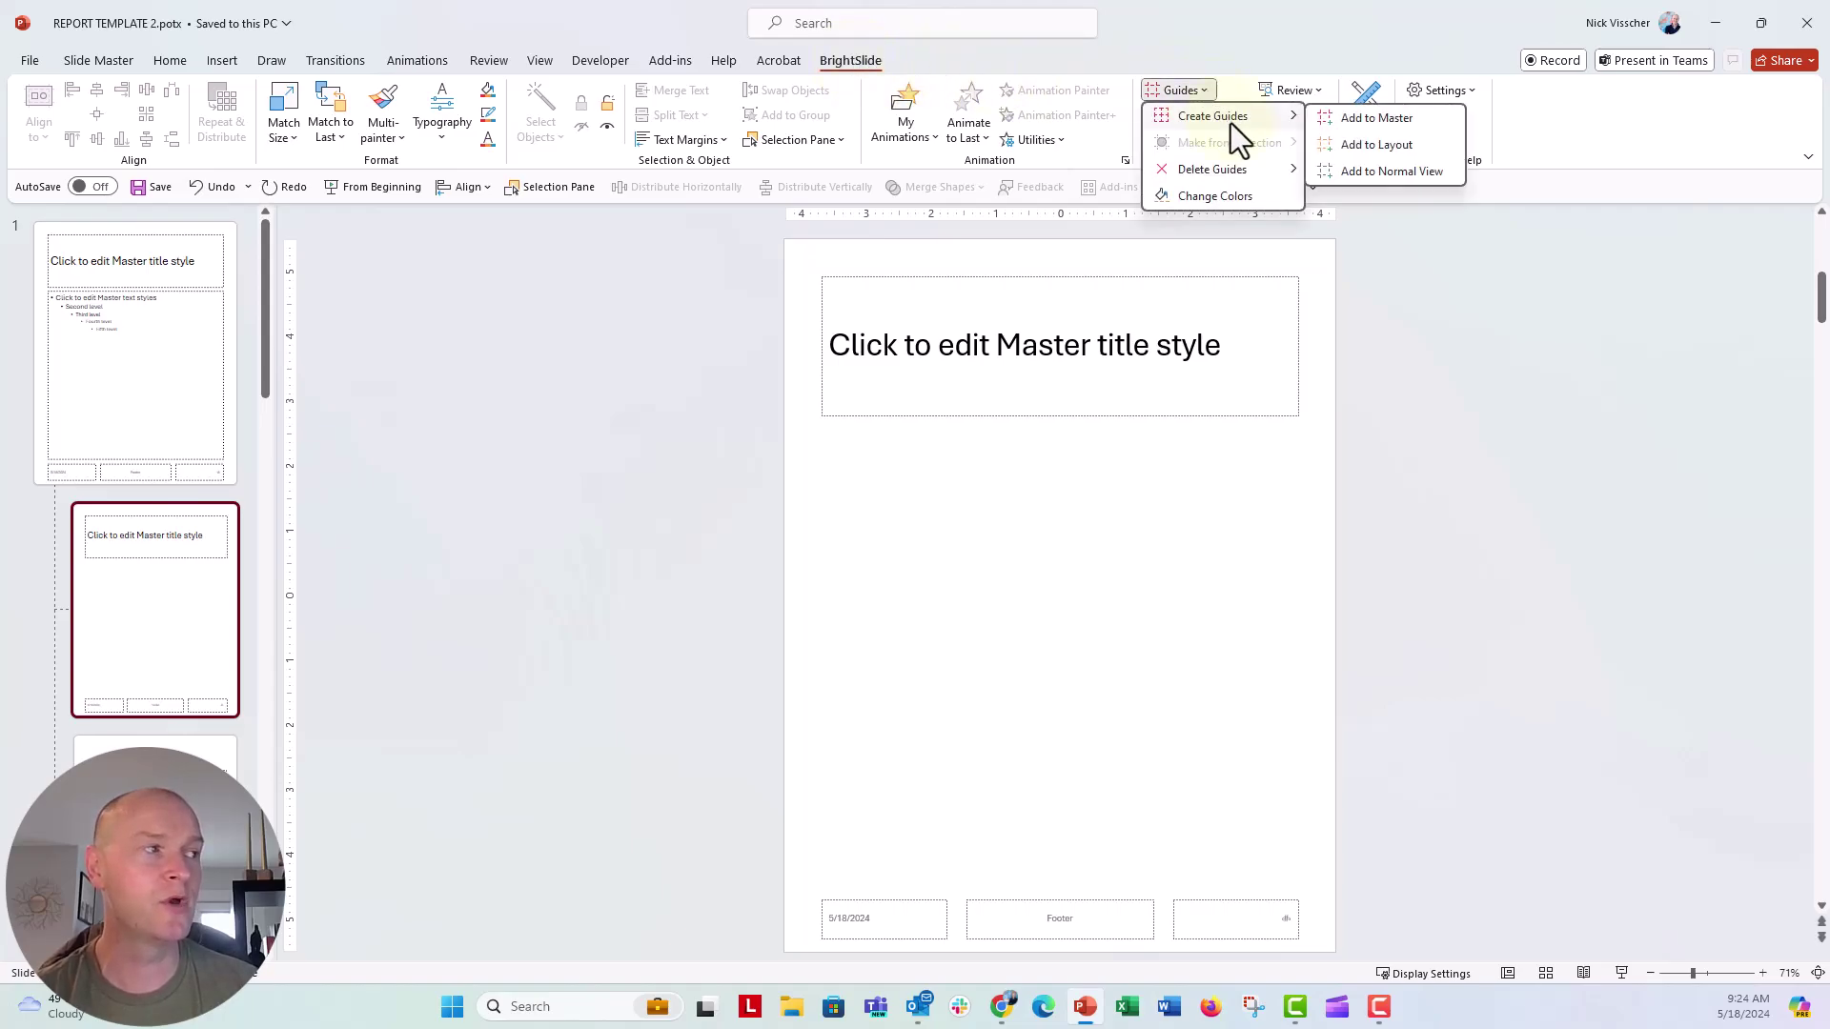
click(1394, 124)
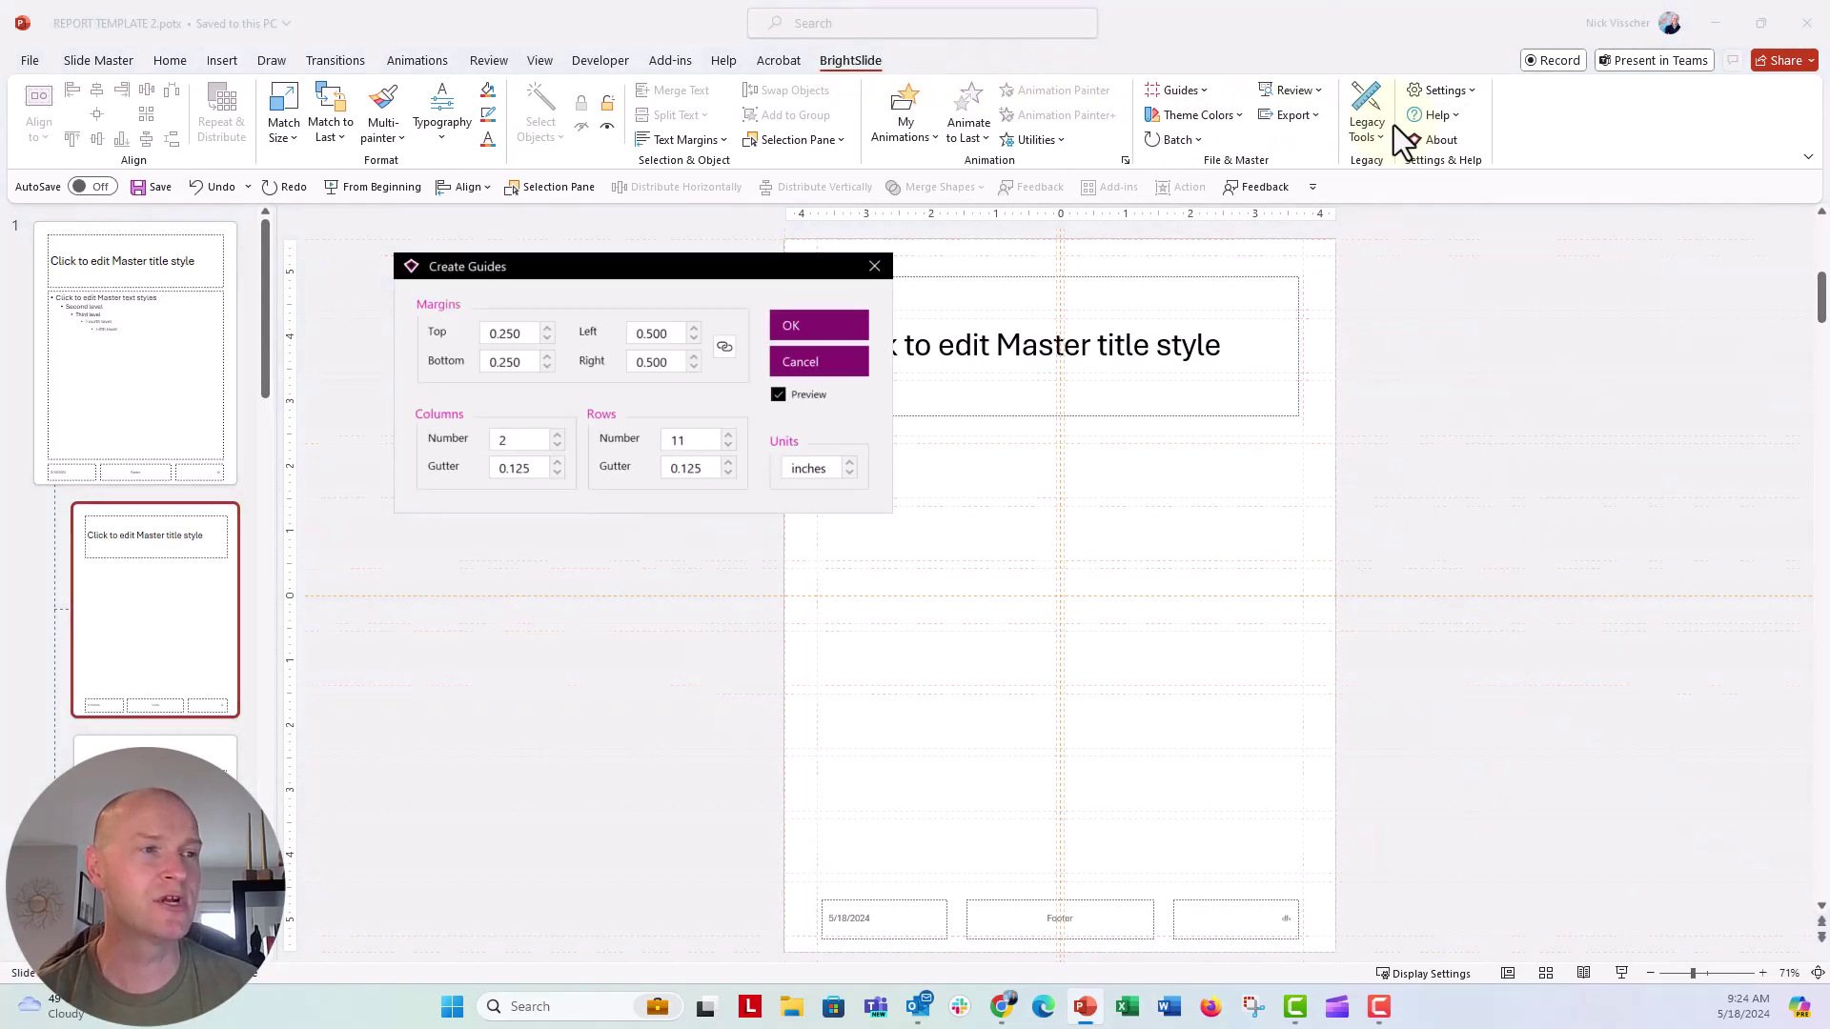
drag(742, 272, 610, 253)
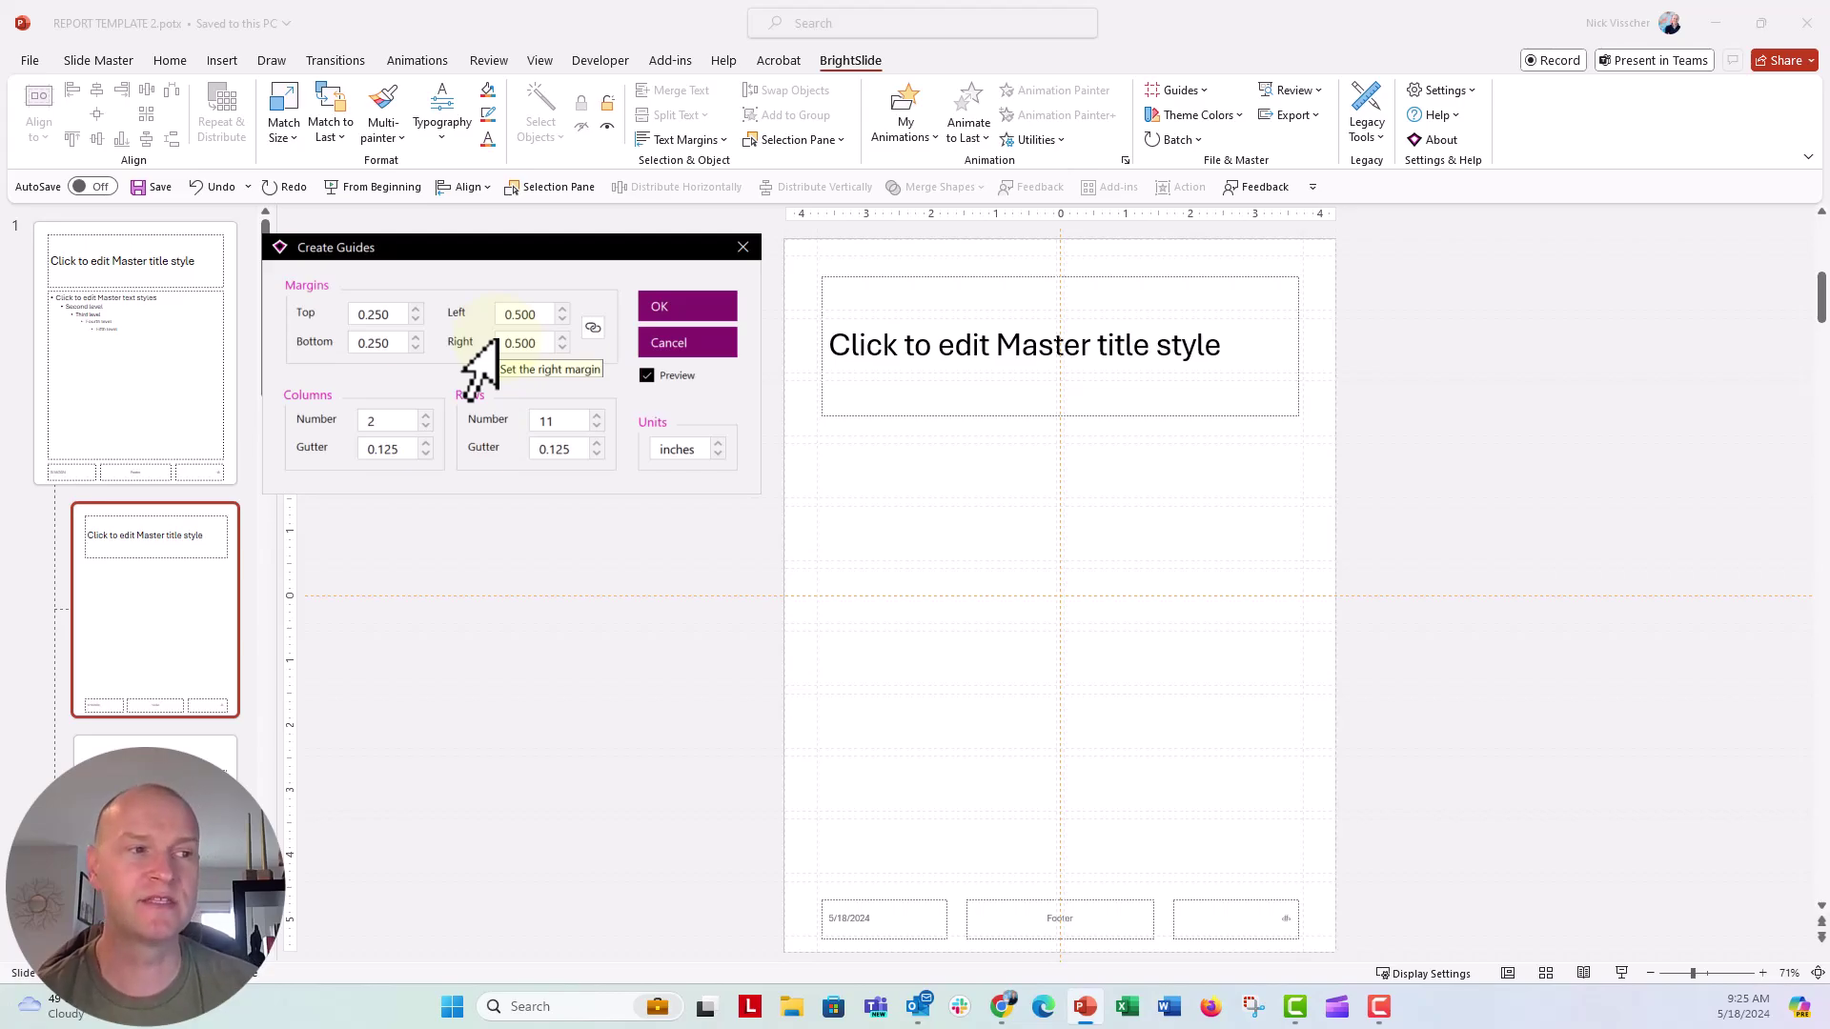
click(694, 311)
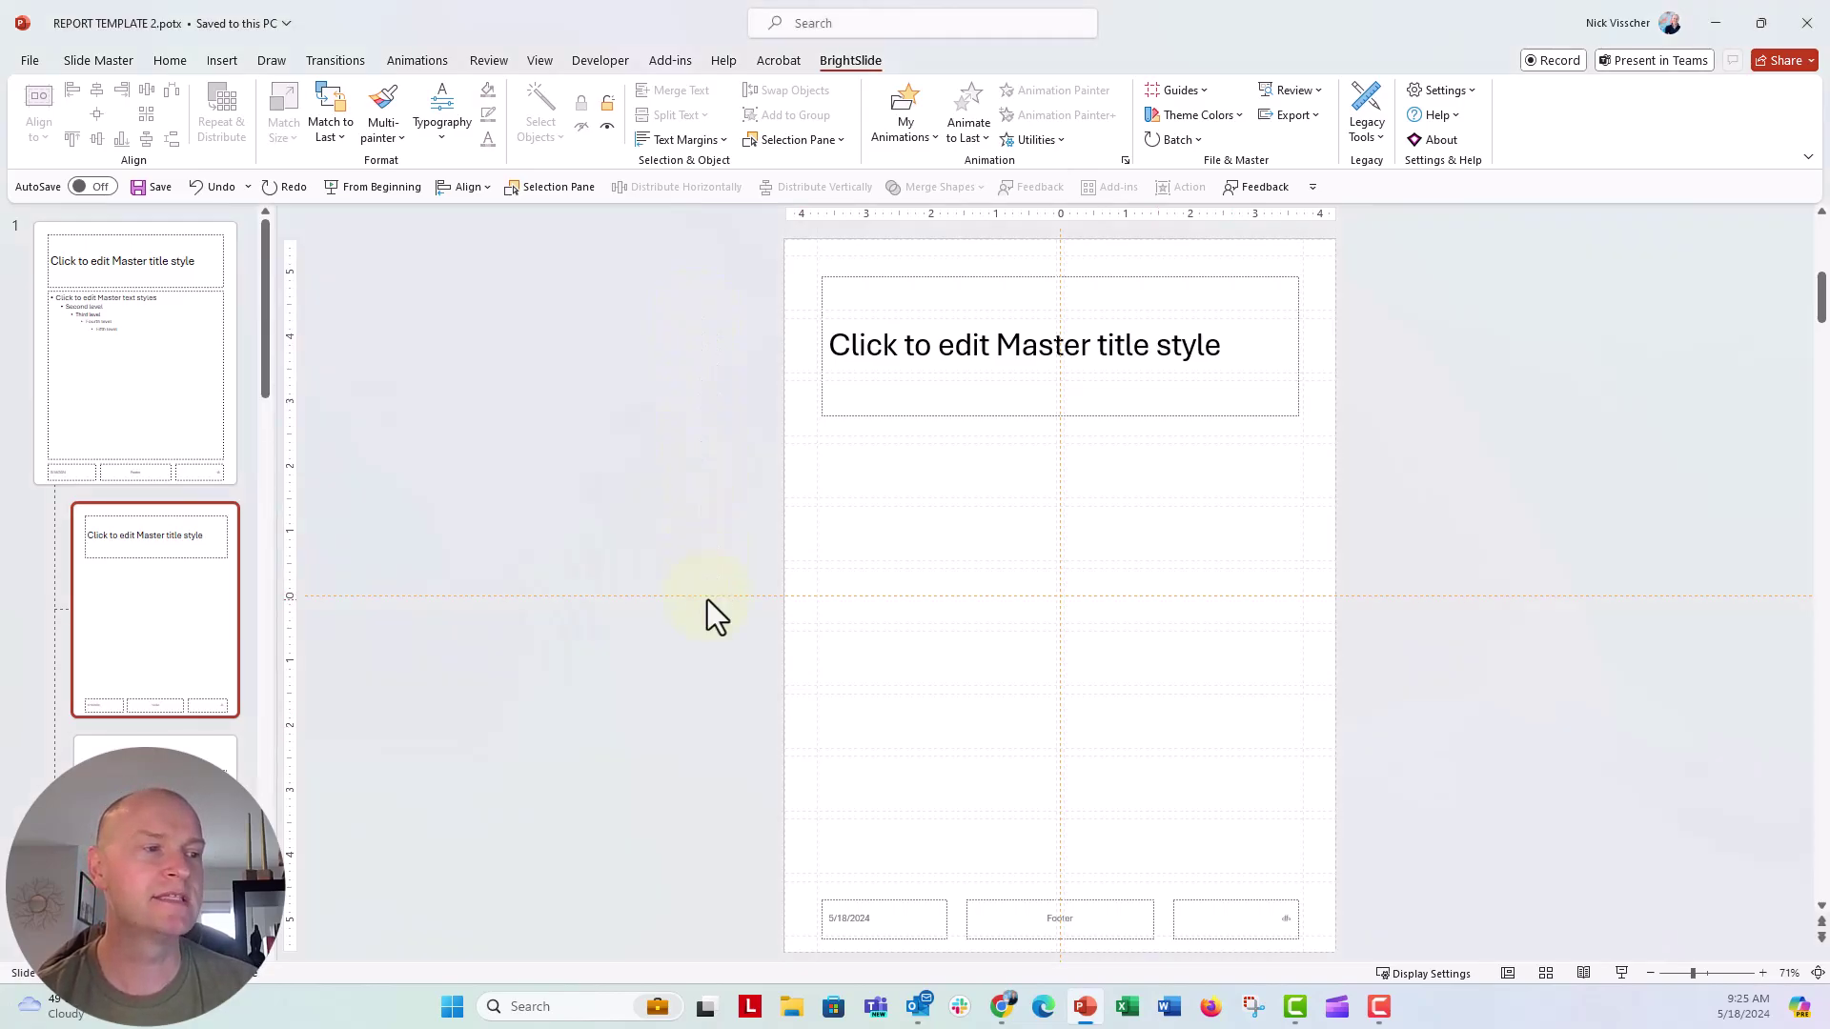
drag(707, 599, 688, 212)
drag(1058, 233, 1463, 253)
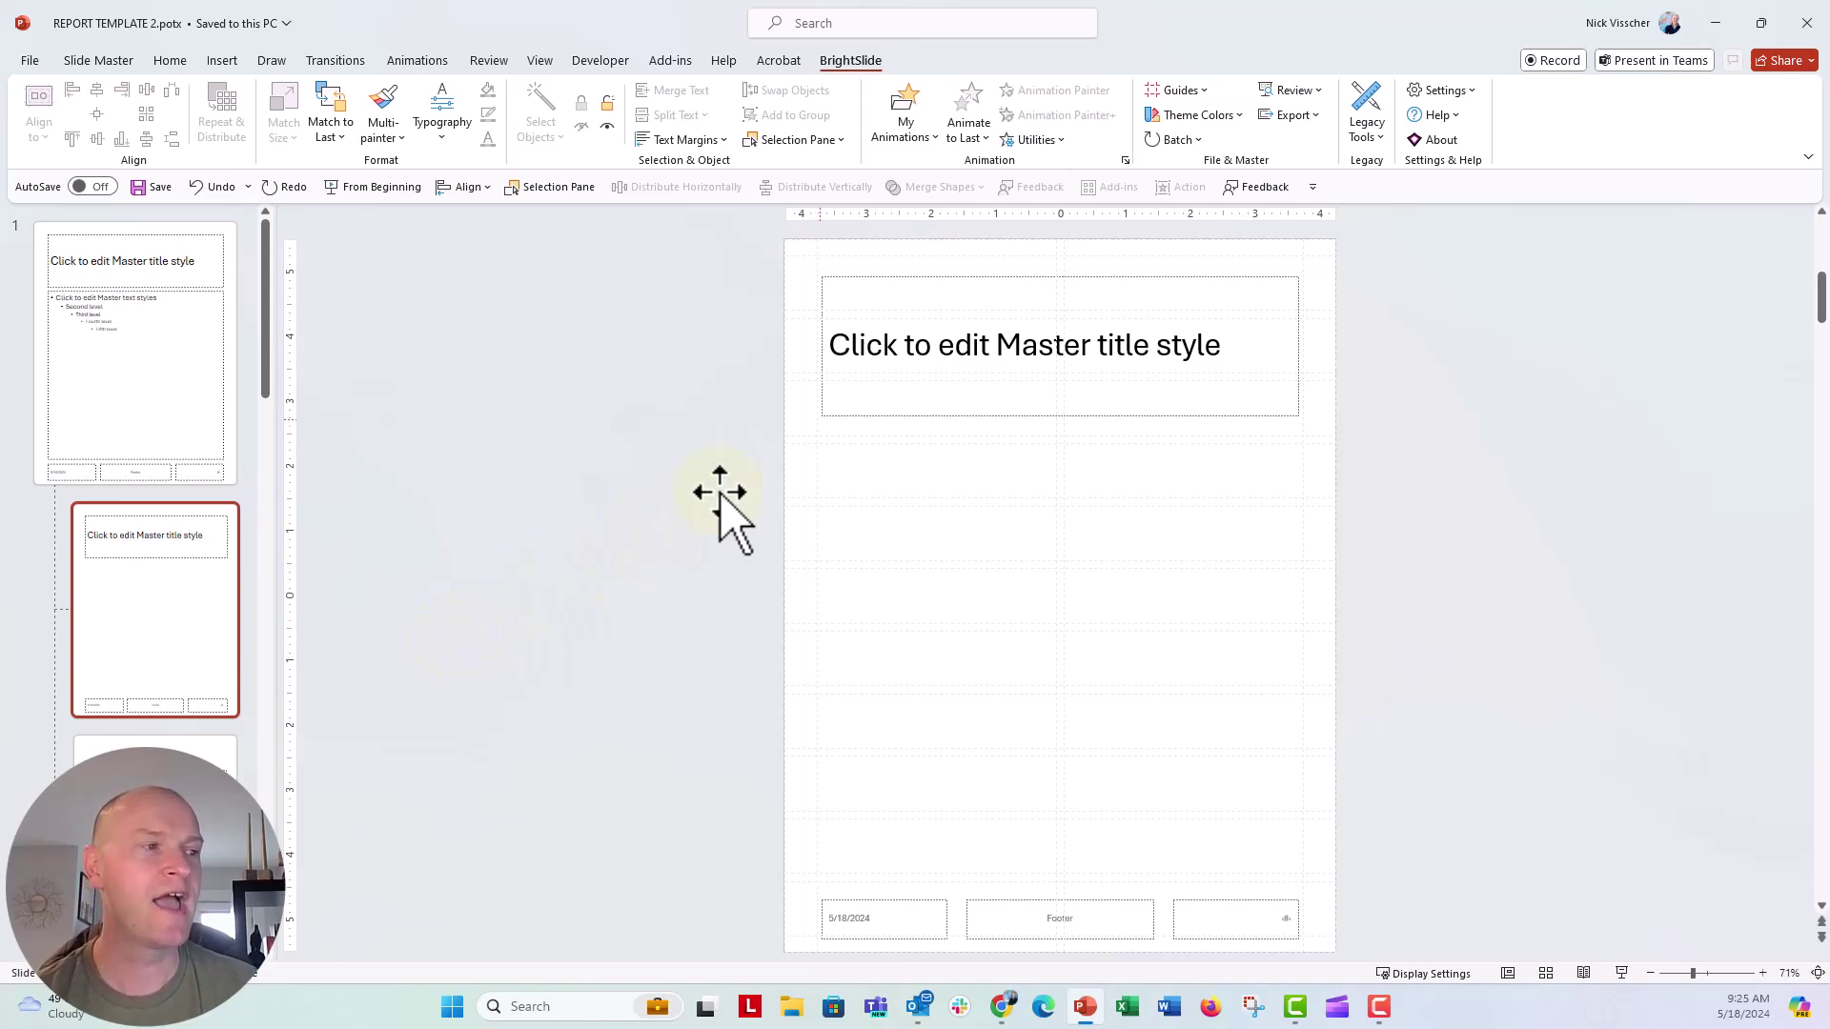
Reshape the layout's title placeholder into a thin full-width strip at the slide top.
click(809, 385)
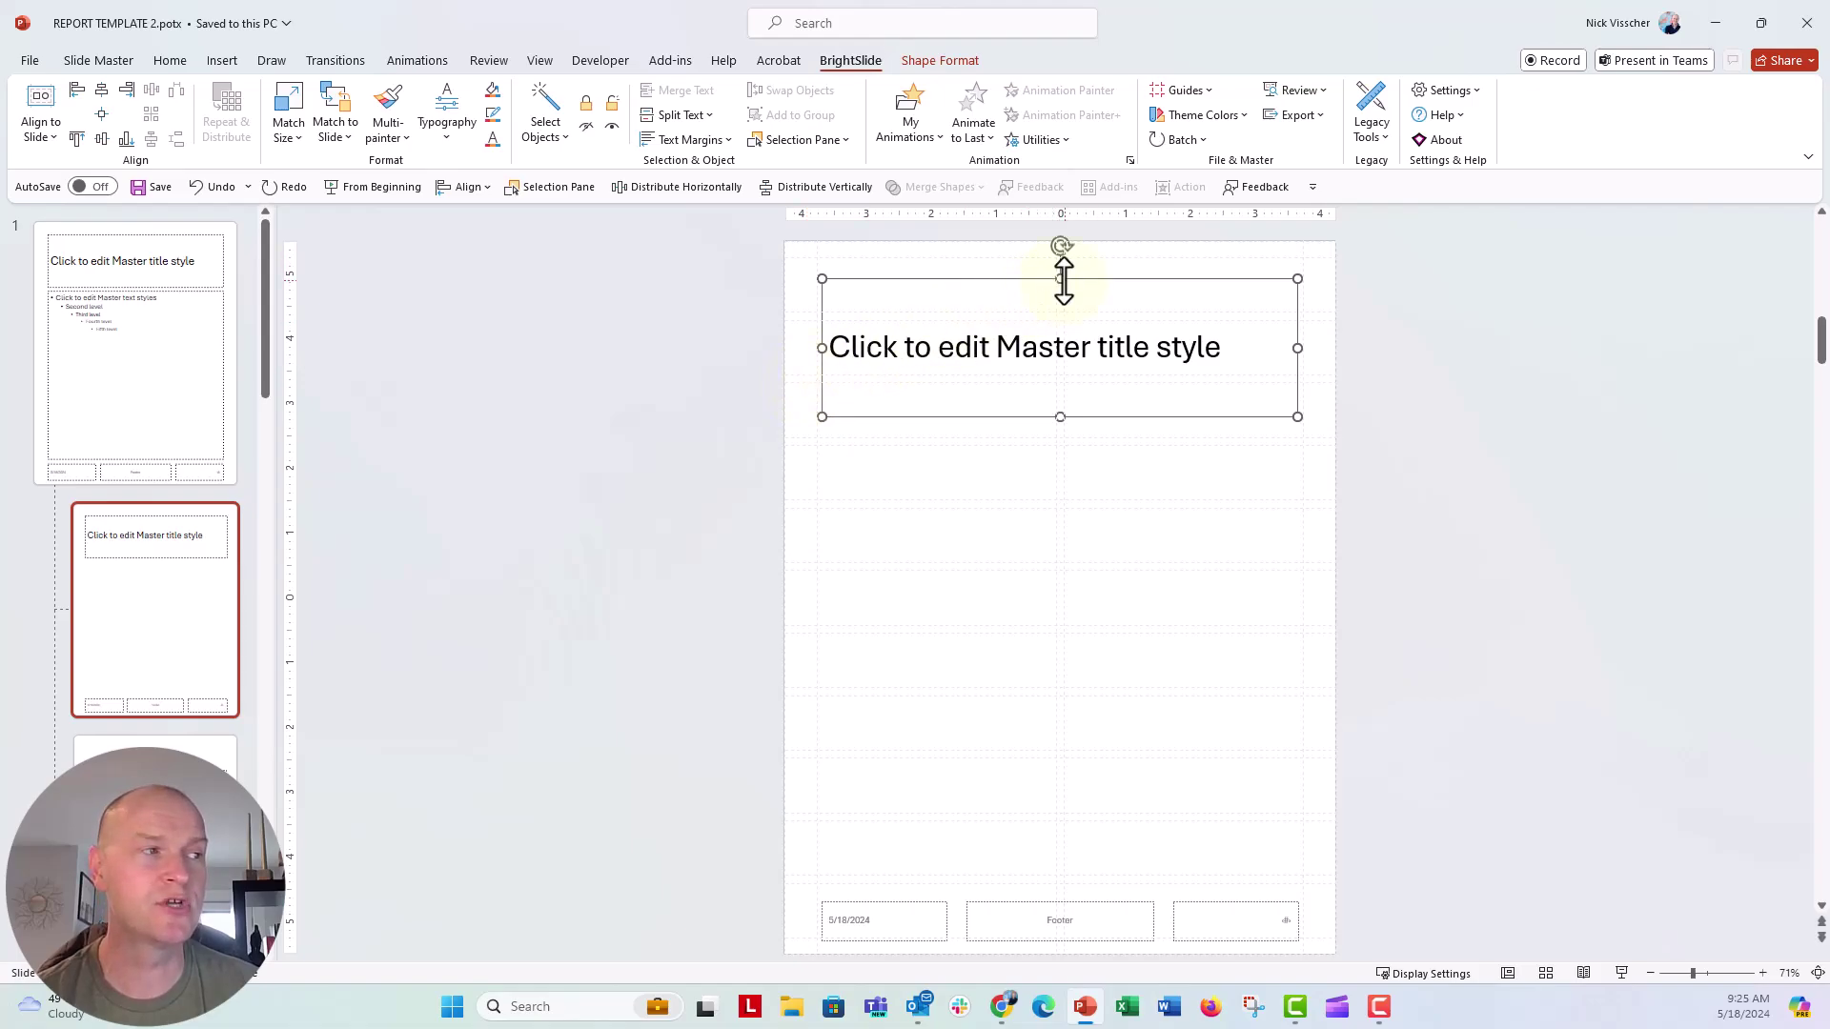
drag(1062, 279, 1059, 257)
drag(821, 336, 815, 337)
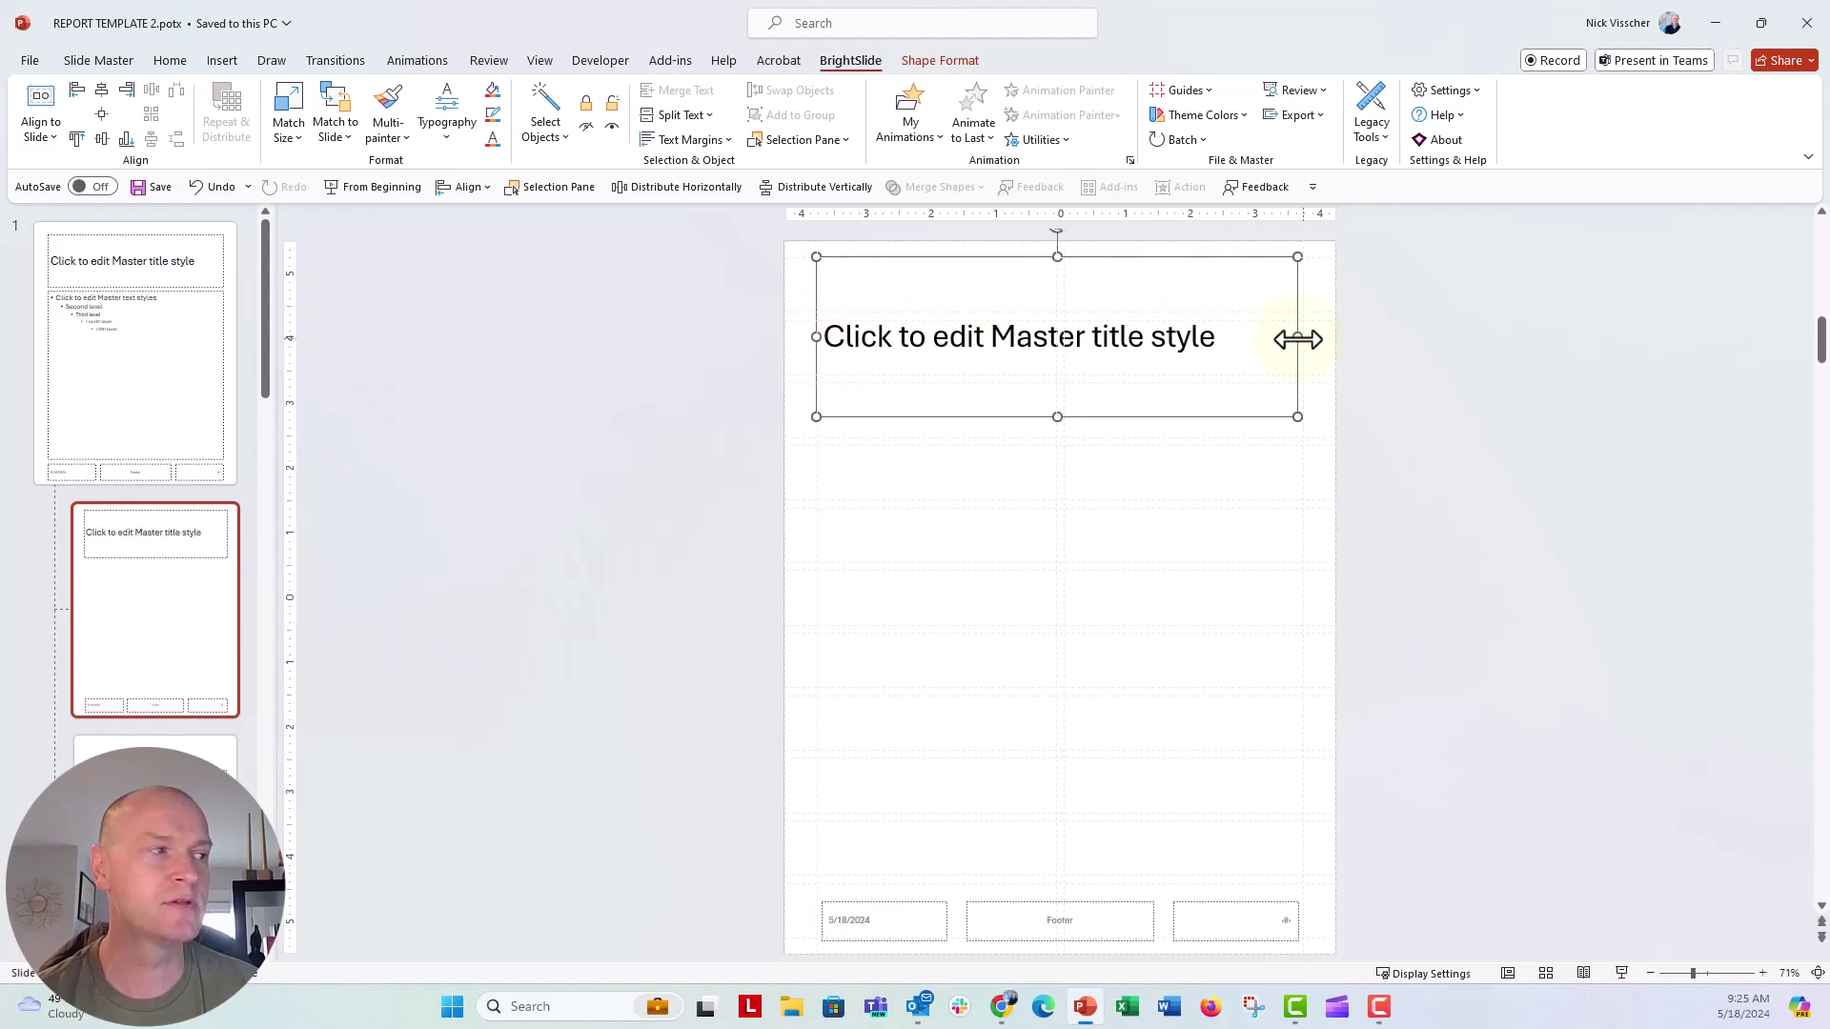
drag(1301, 338, 1303, 335)
drag(1058, 417, 1054, 320)
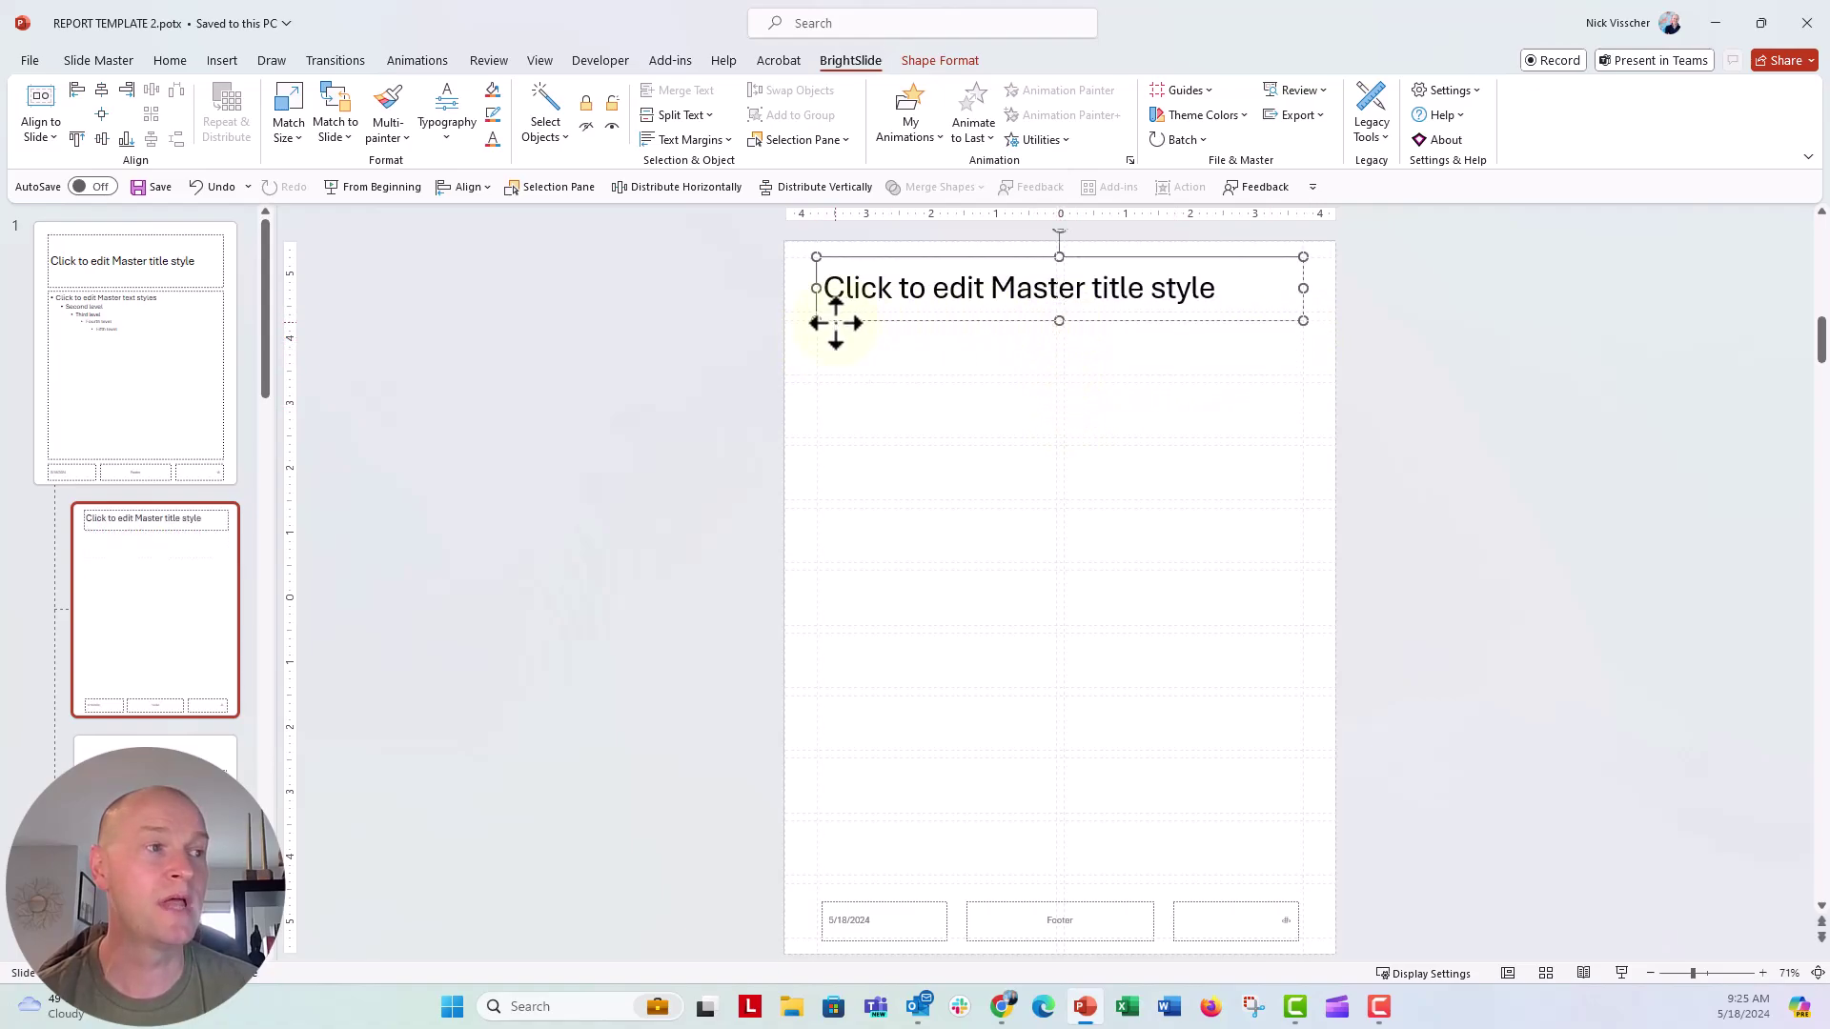
Make the title text bold, 24 pt and white.
click(162, 61)
click(312, 127)
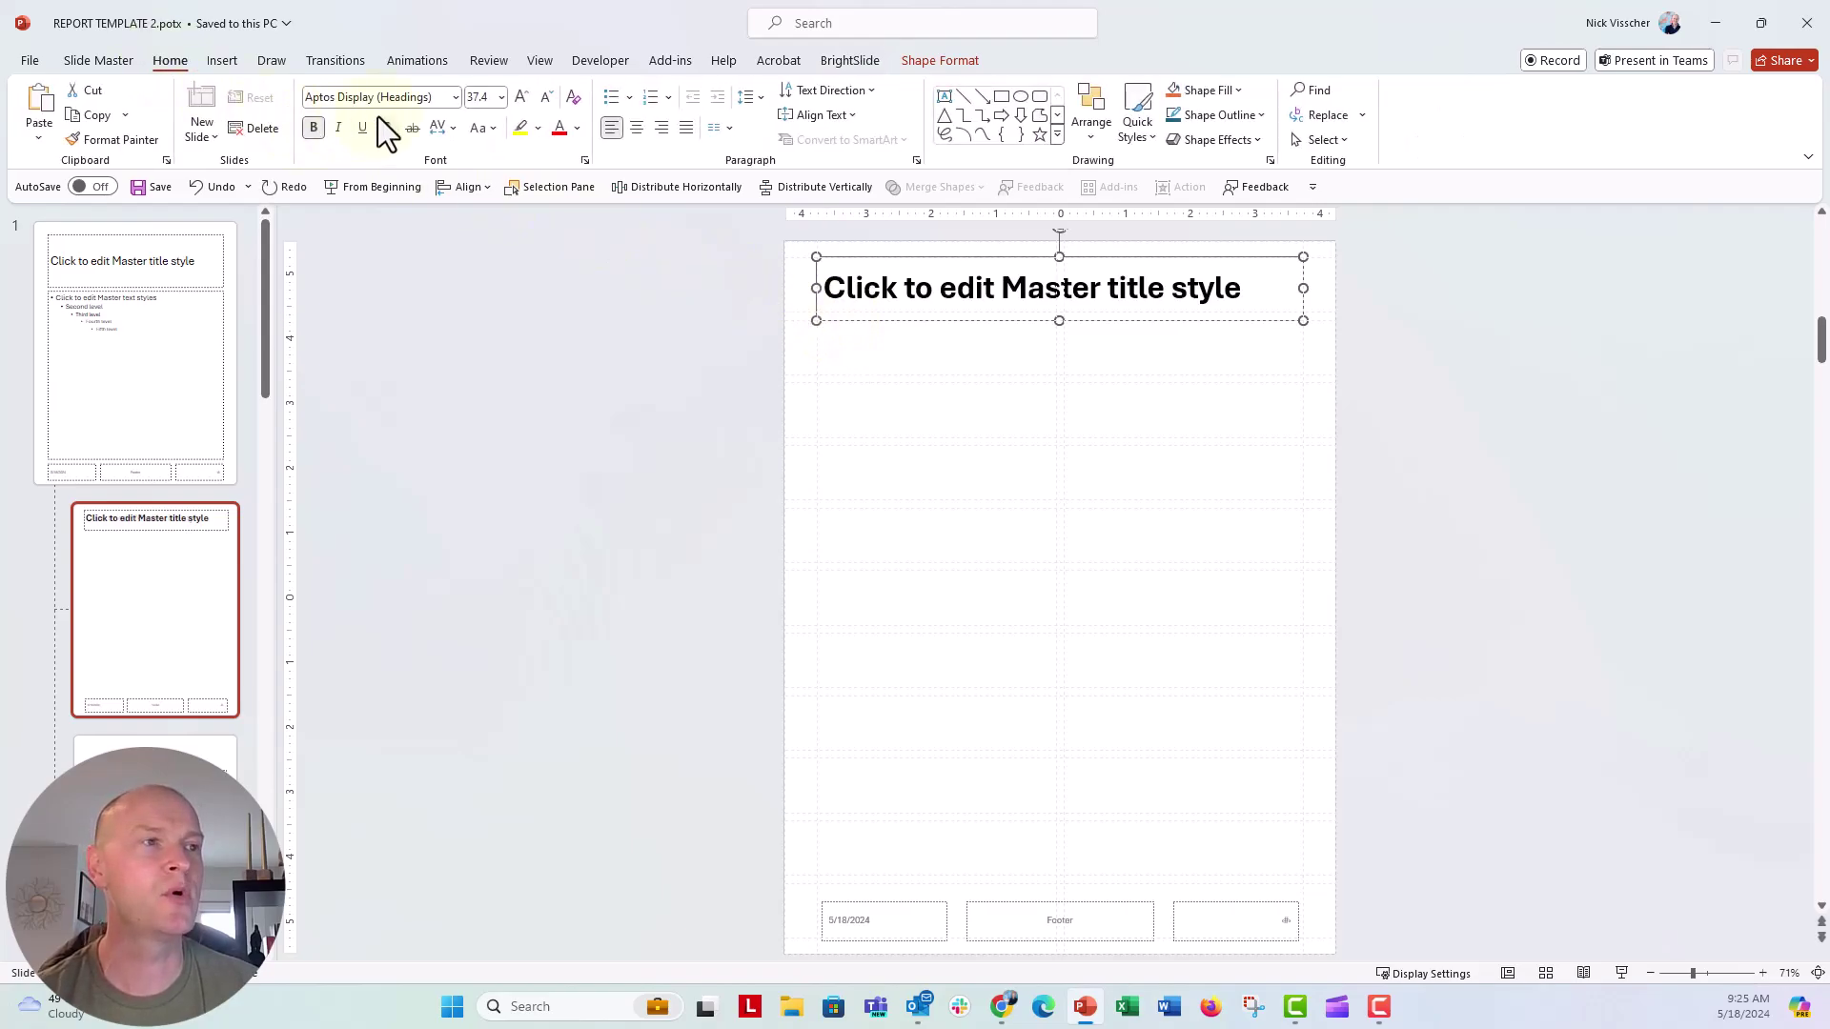
click(481, 96)
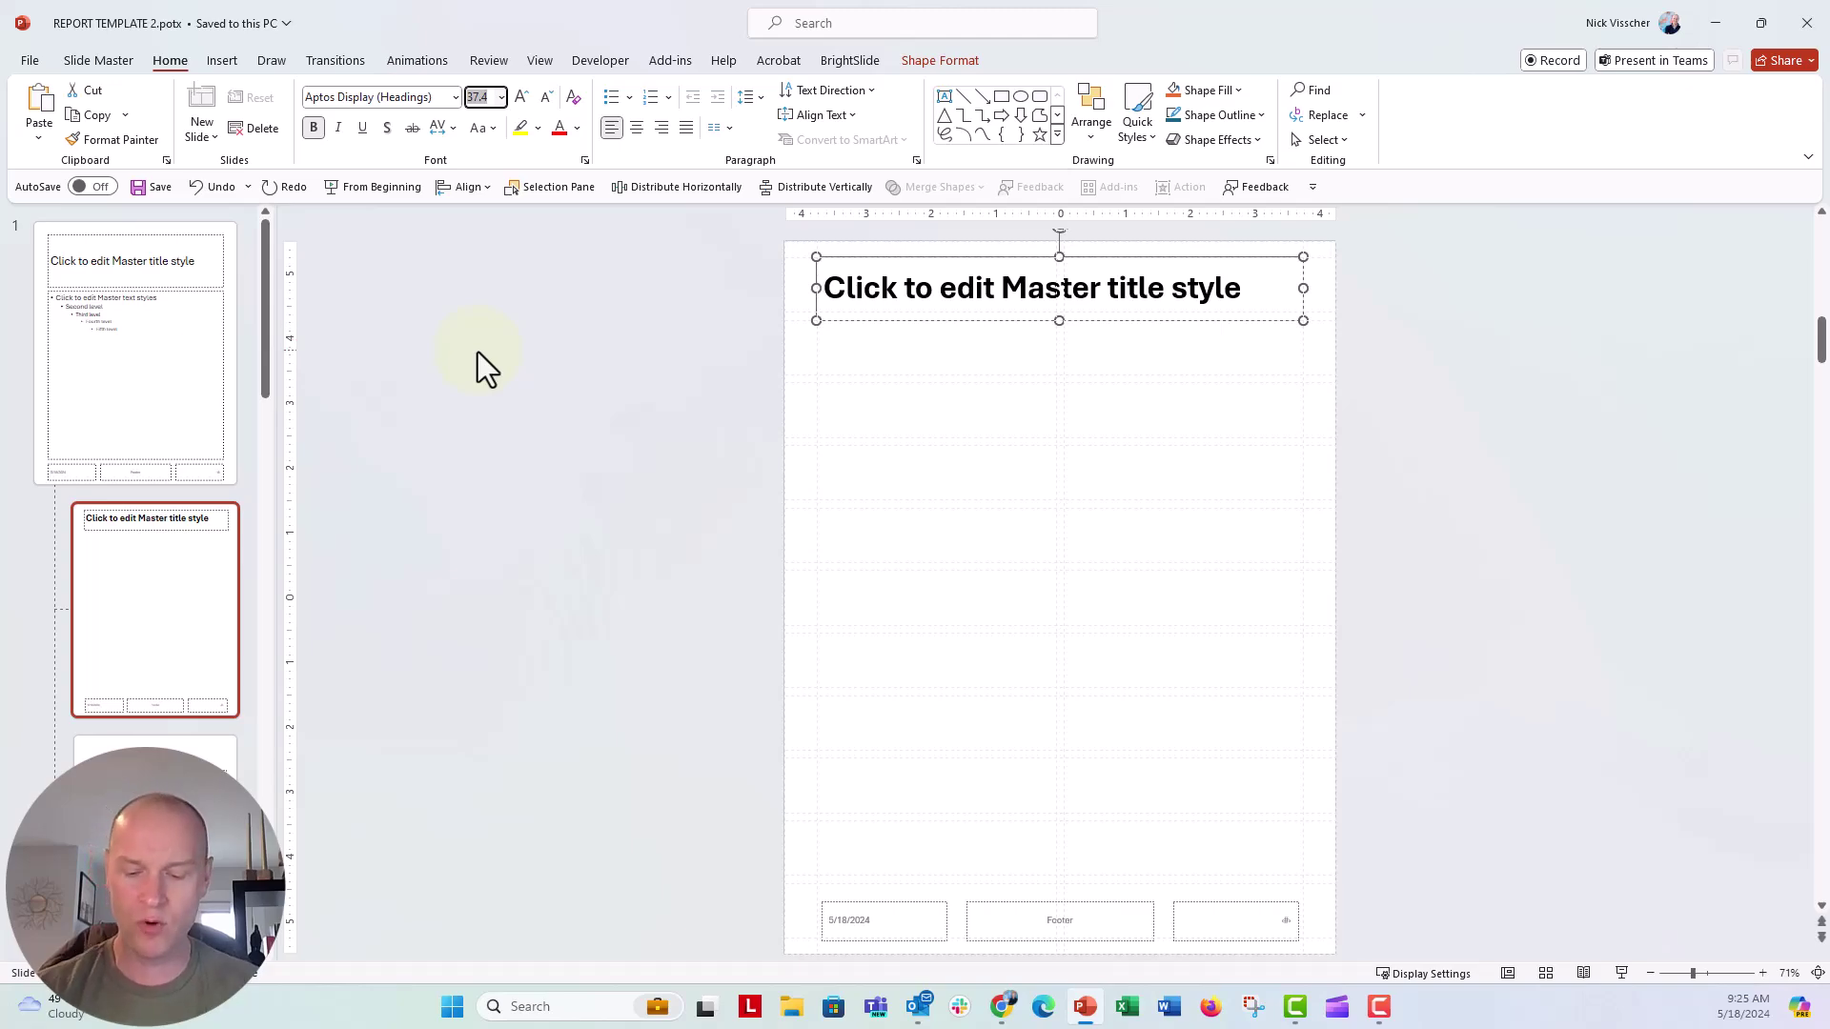
text(24)
key(Return)
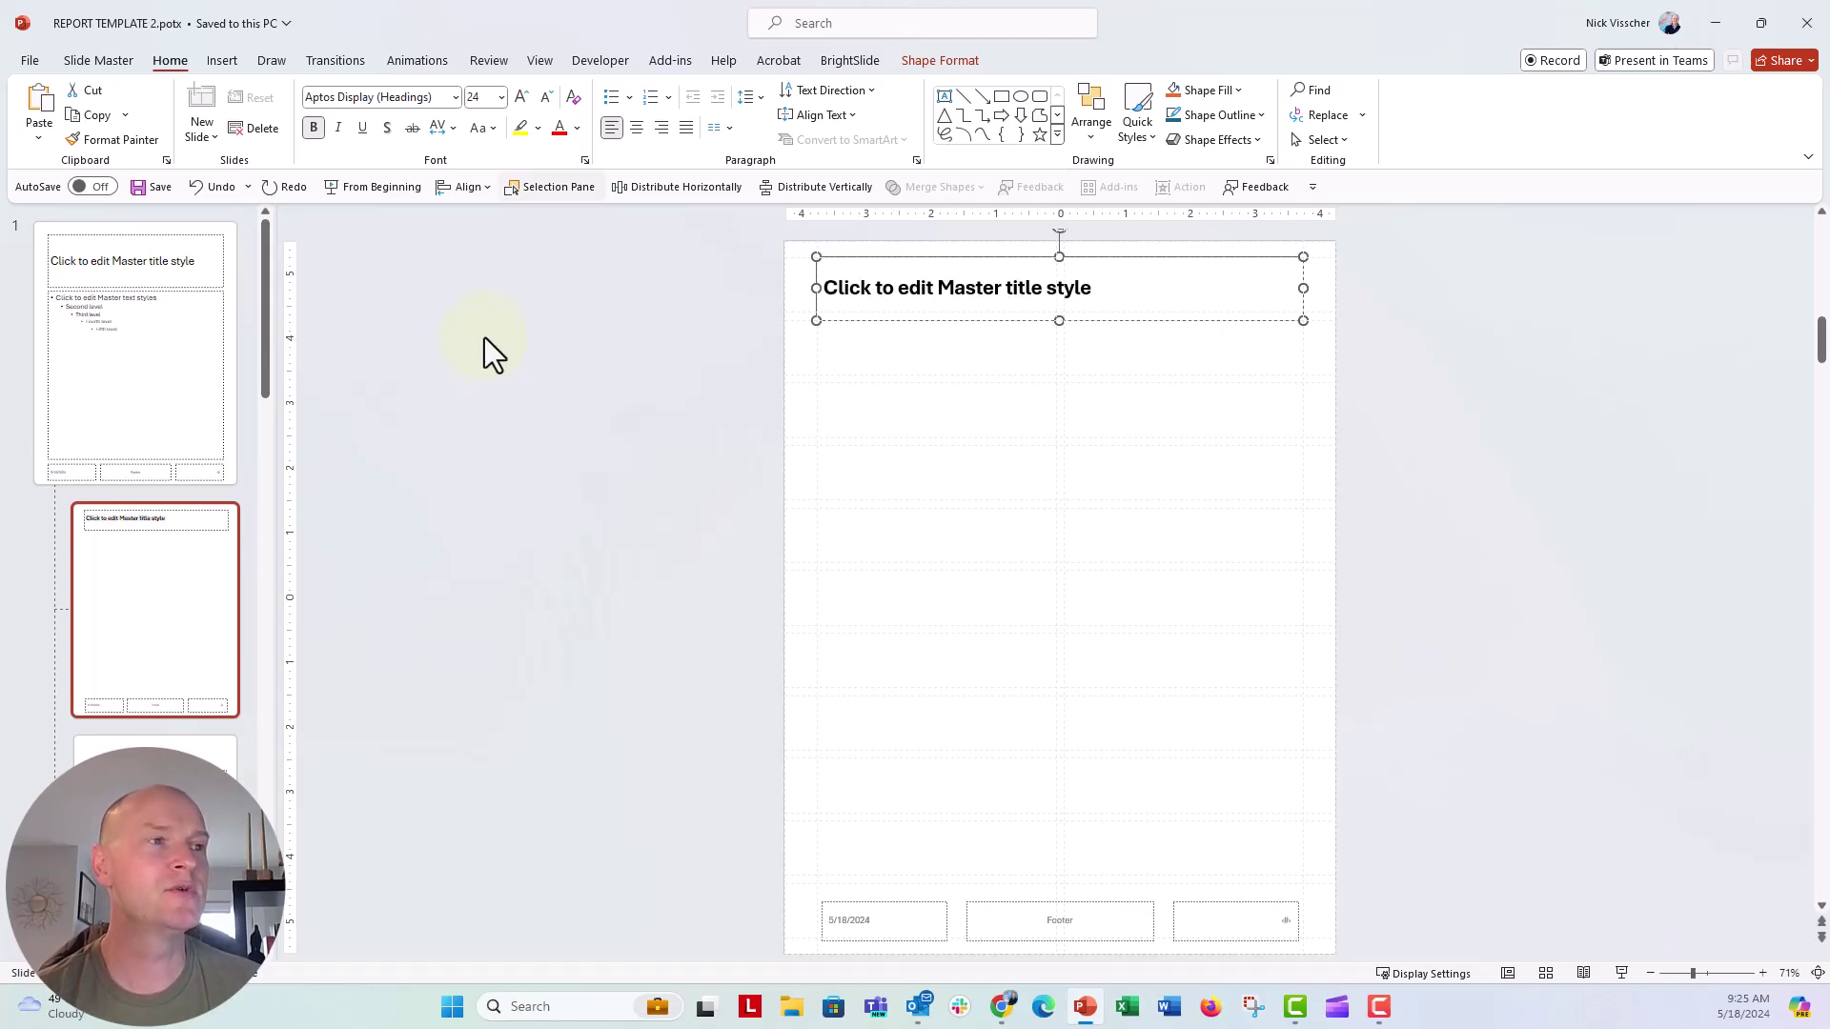
click(577, 127)
click(558, 220)
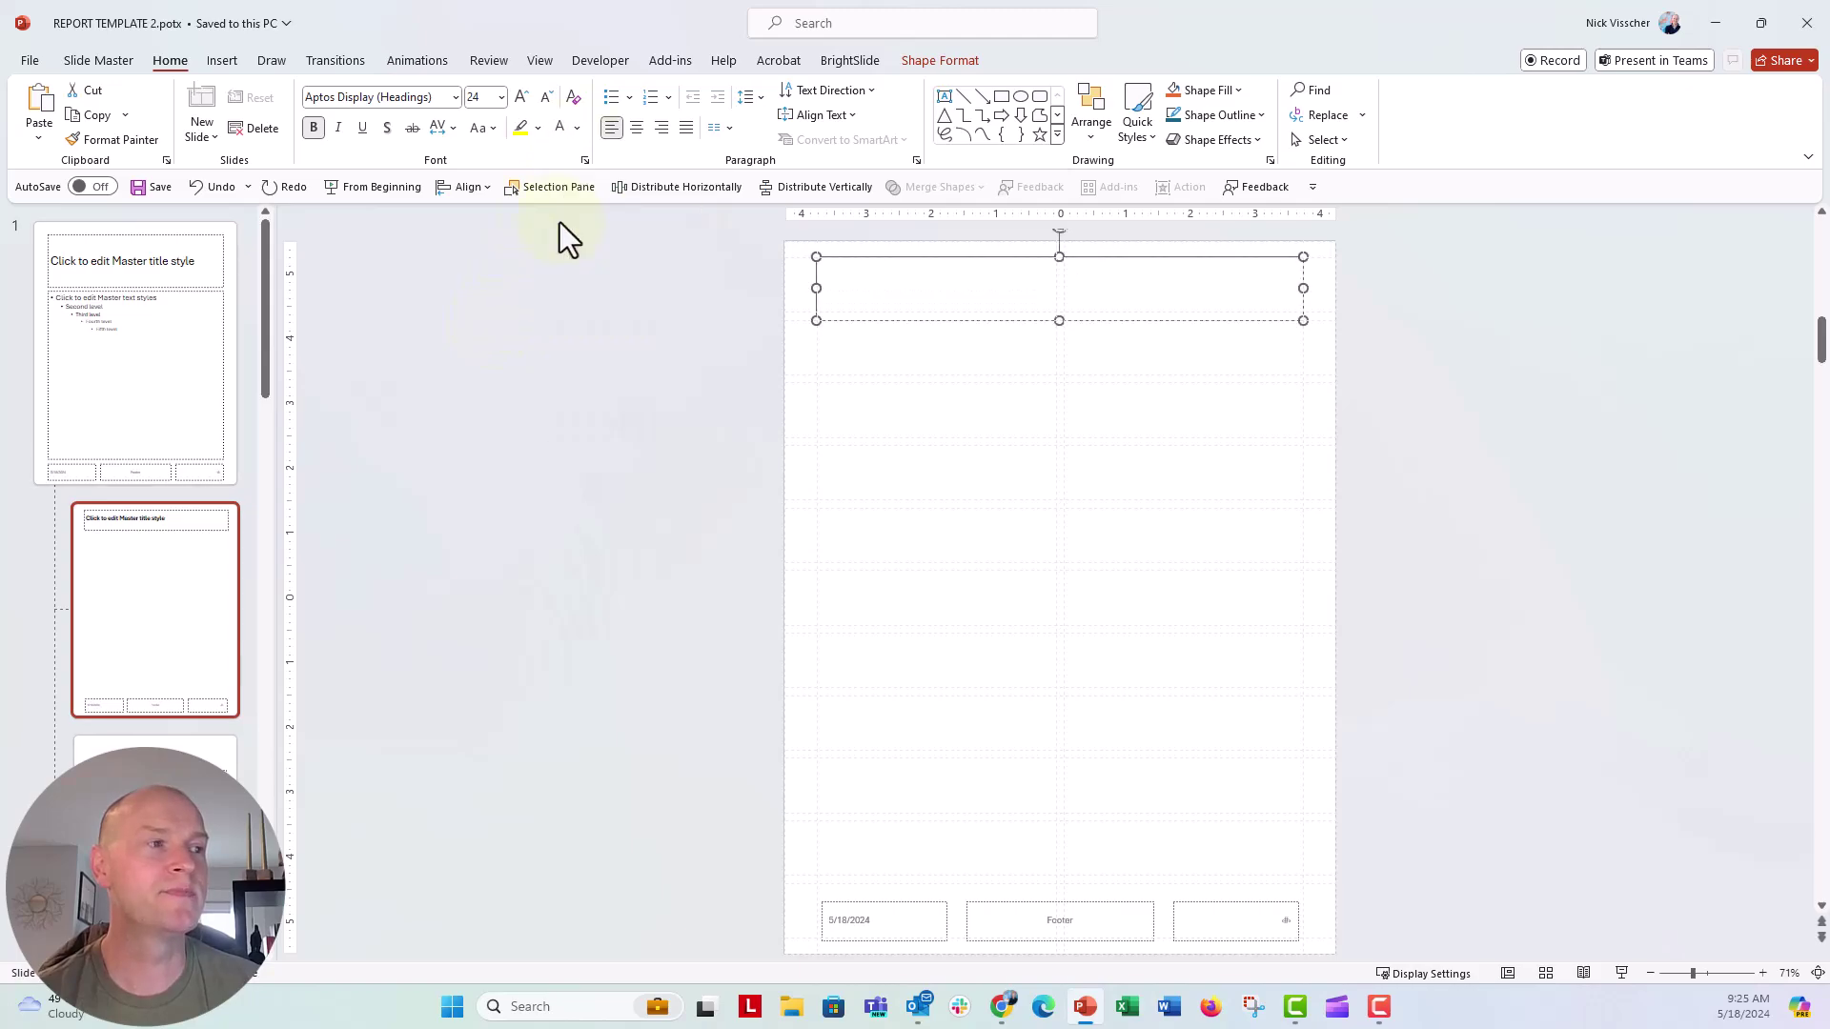
Draw a blue rectangle across the slide top and send it behind the title.
click(223, 67)
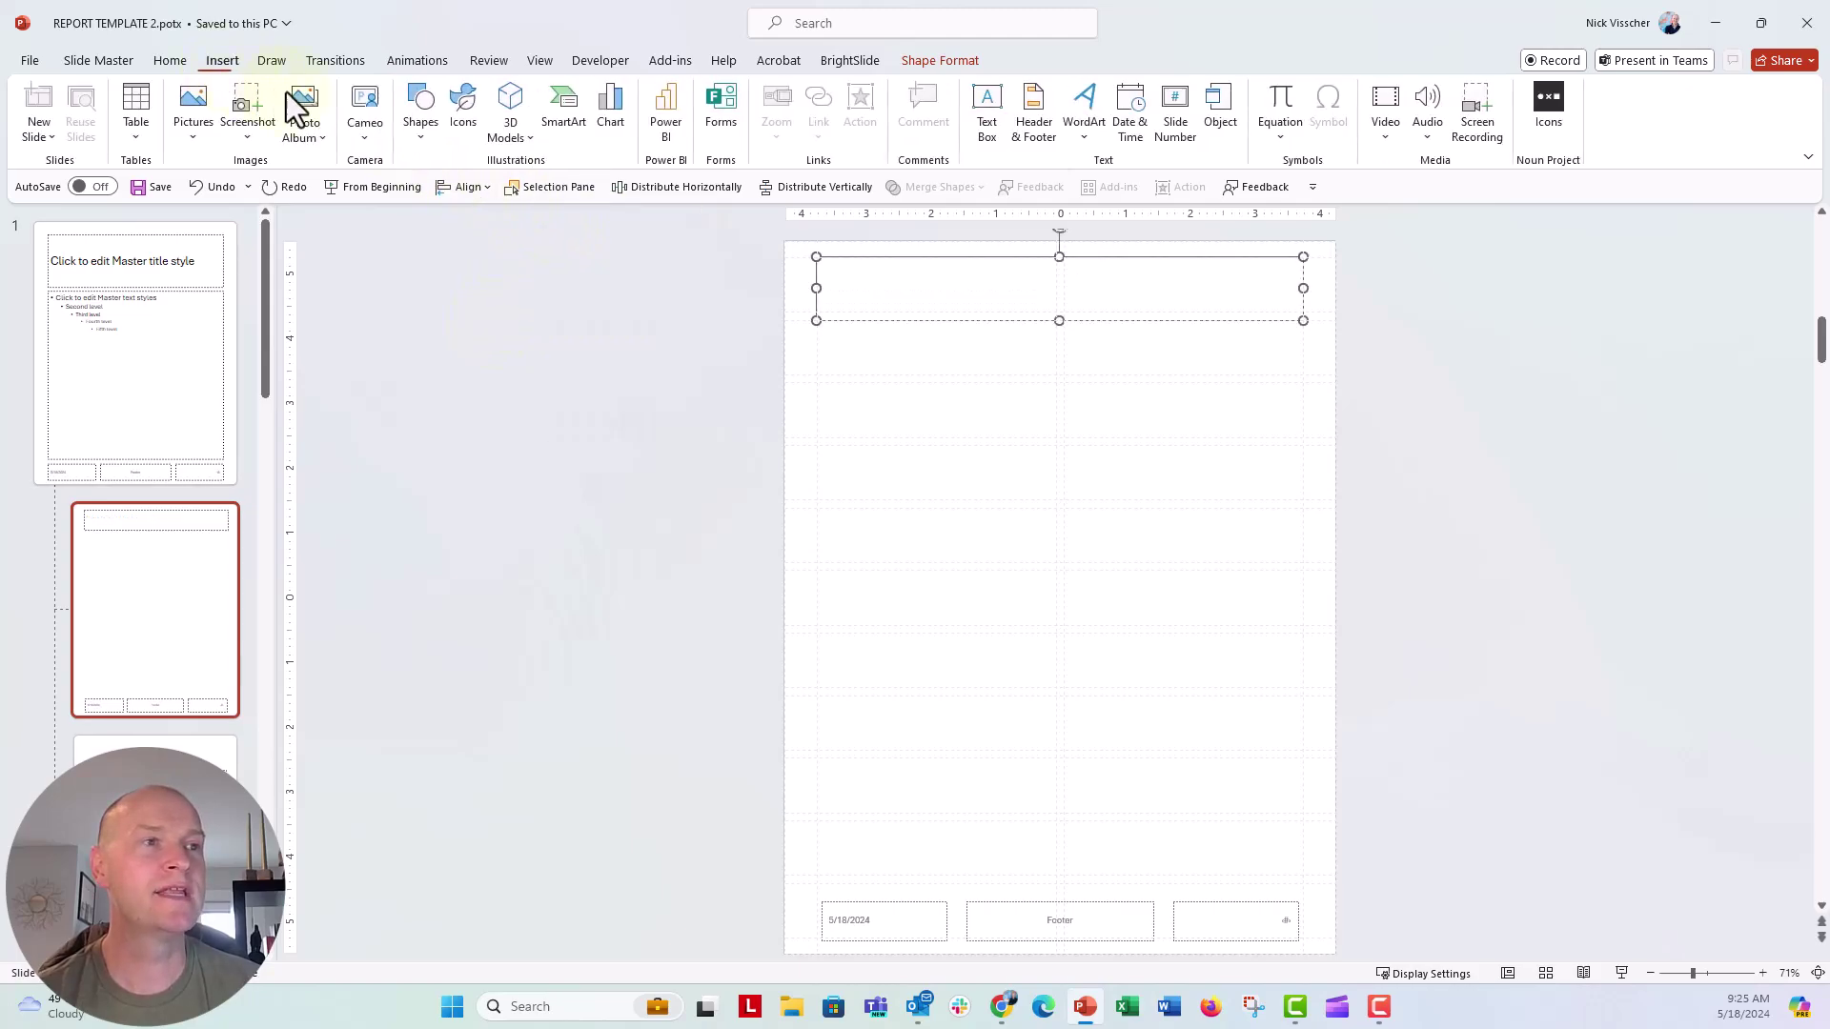
click(432, 141)
click(466, 191)
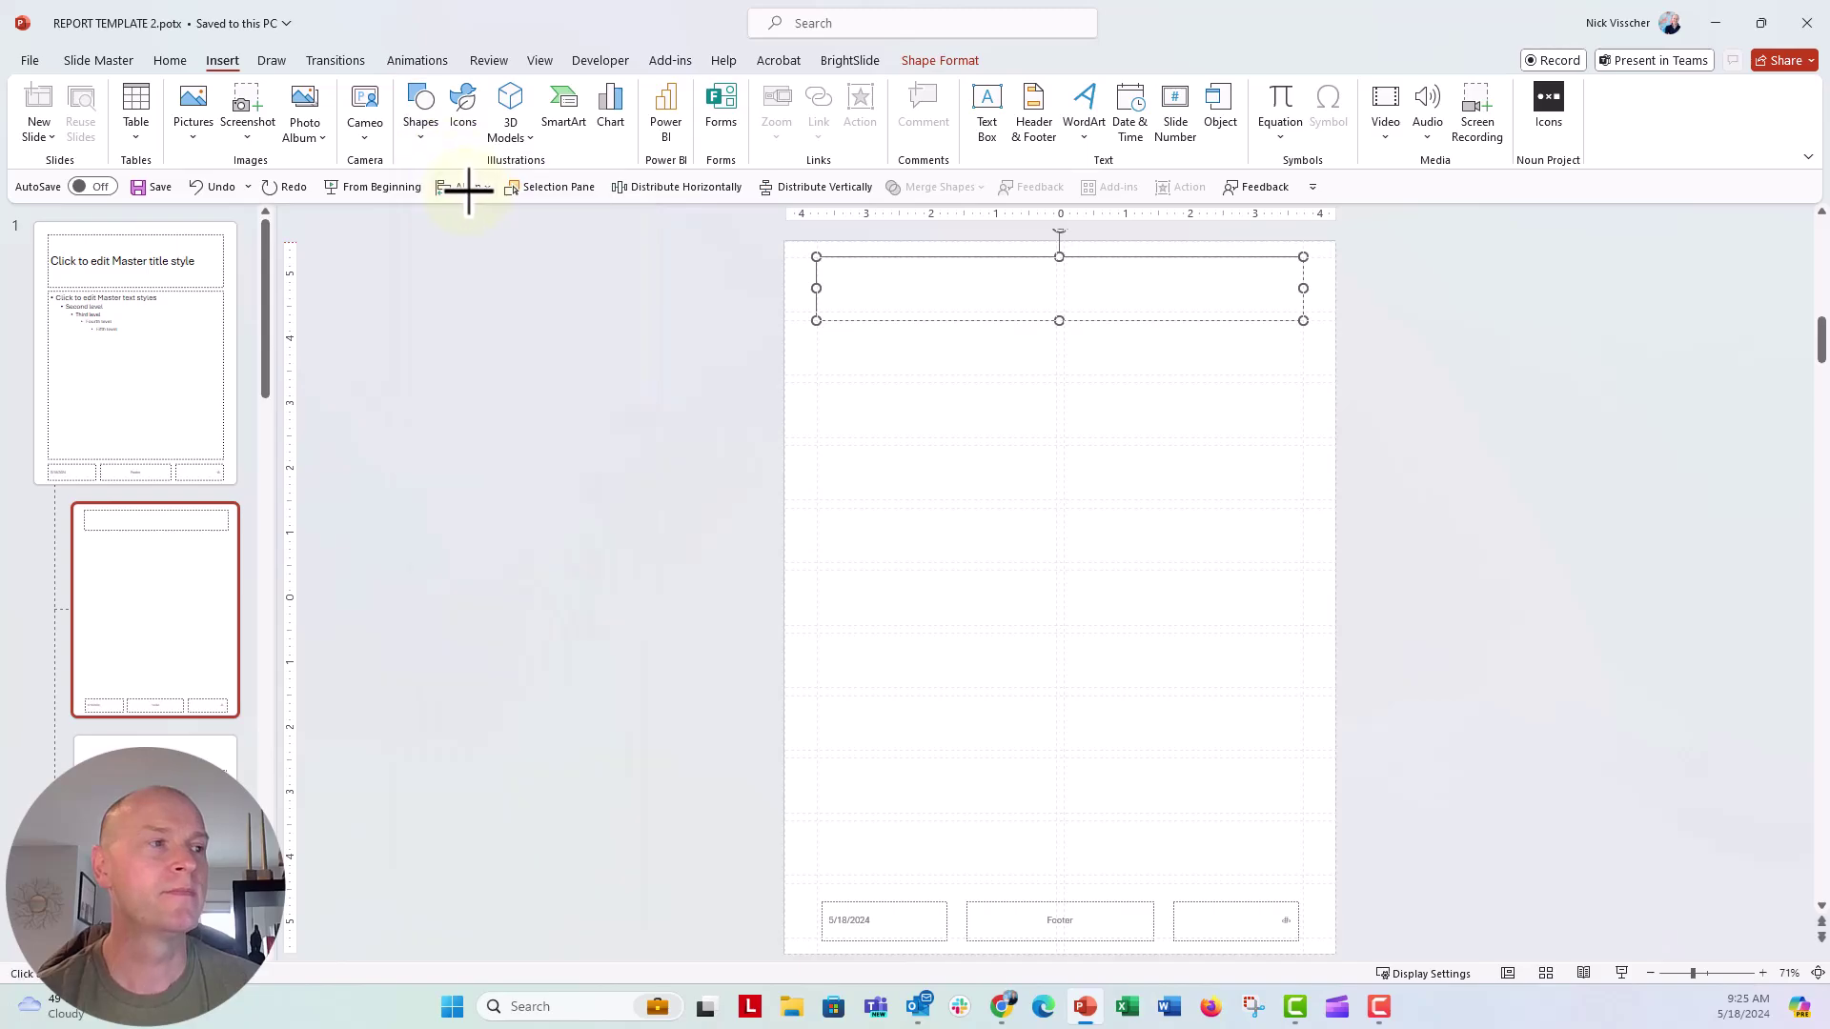
mouse_move(784, 240)
mouse_down()
mouse_move(1046, 302)
mouse_move(1335, 320)
mouse_up()
right_click(806, 246)
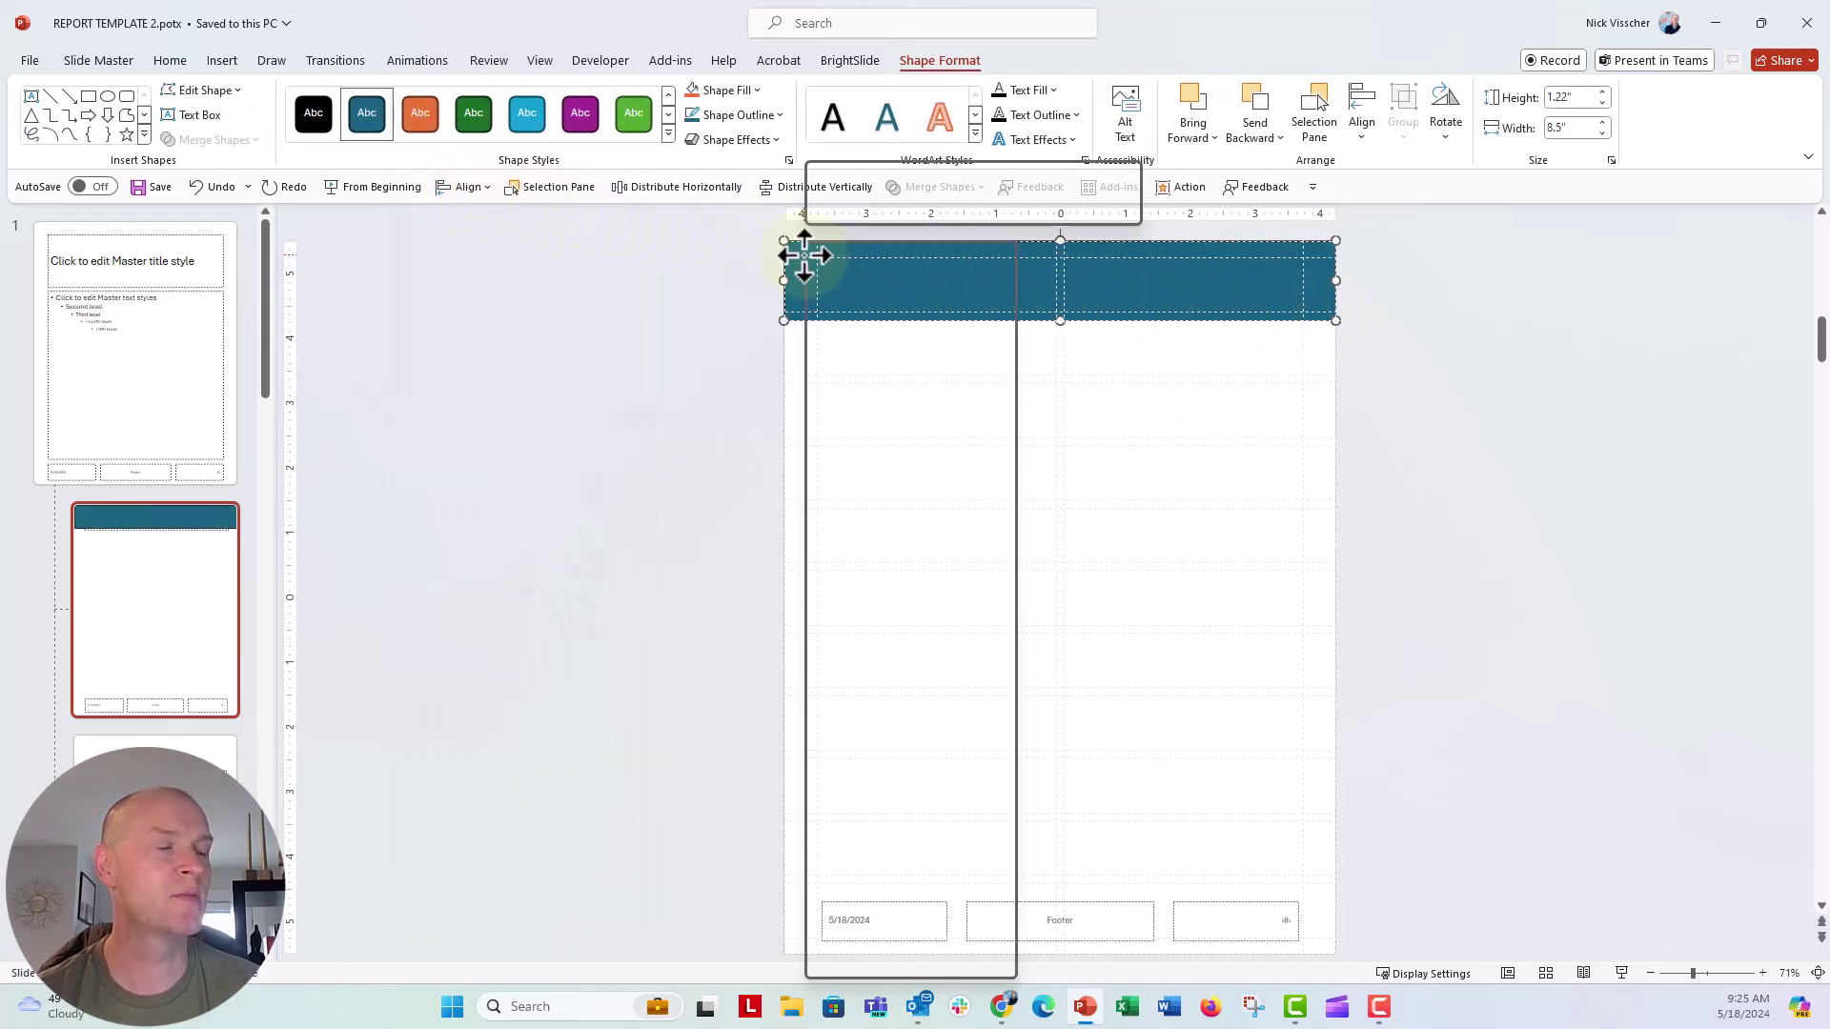
click(855, 587)
click(574, 456)
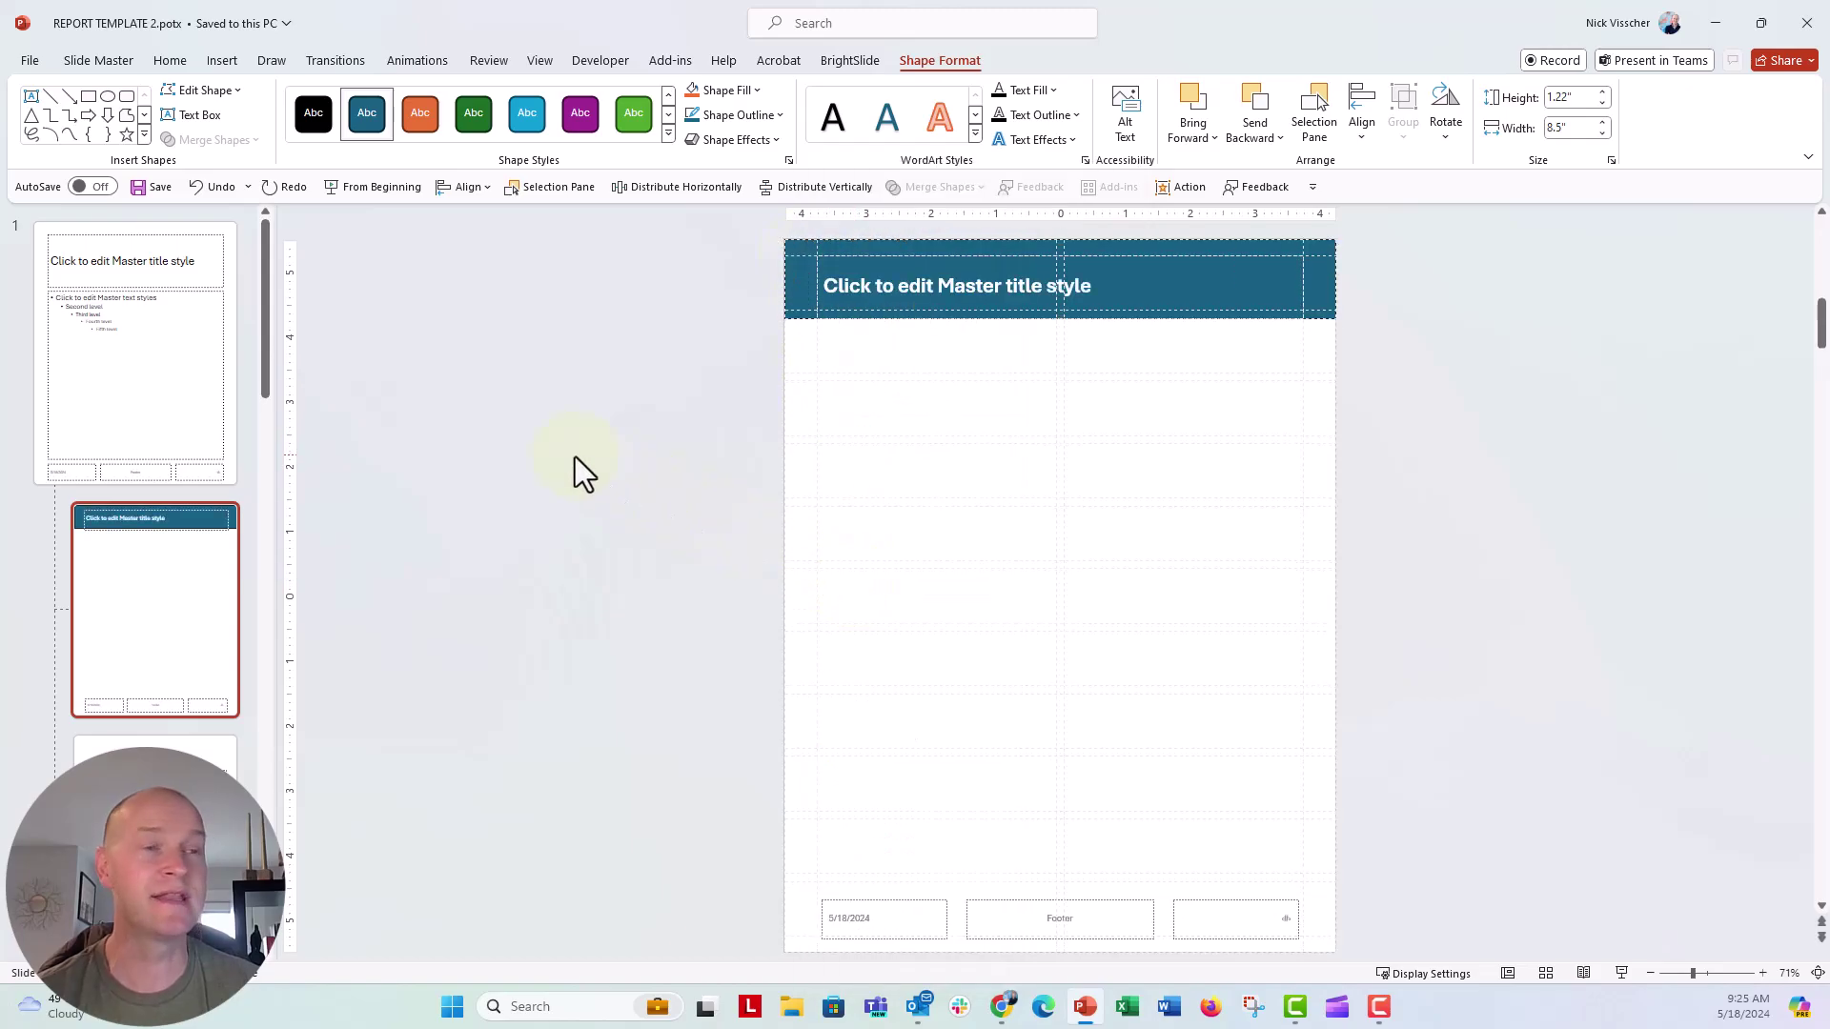
Remove the blue title bar's outline.
click(789, 244)
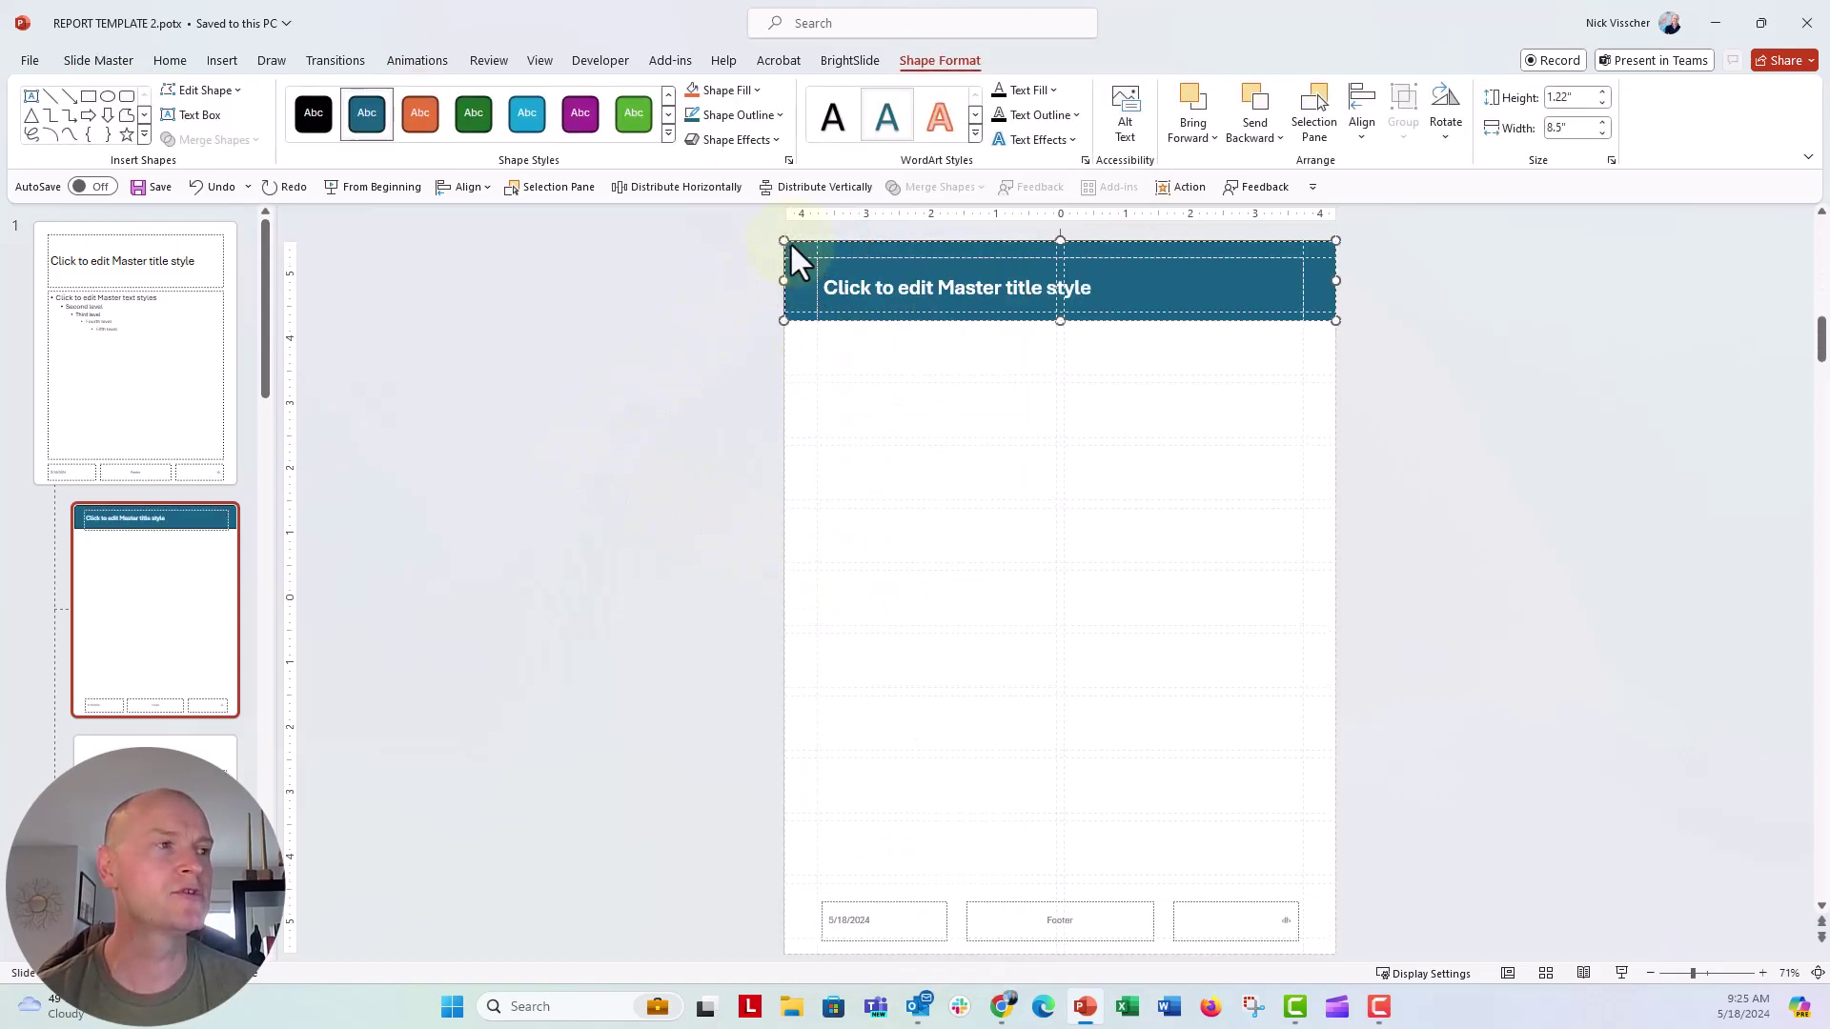
click(778, 115)
click(707, 369)
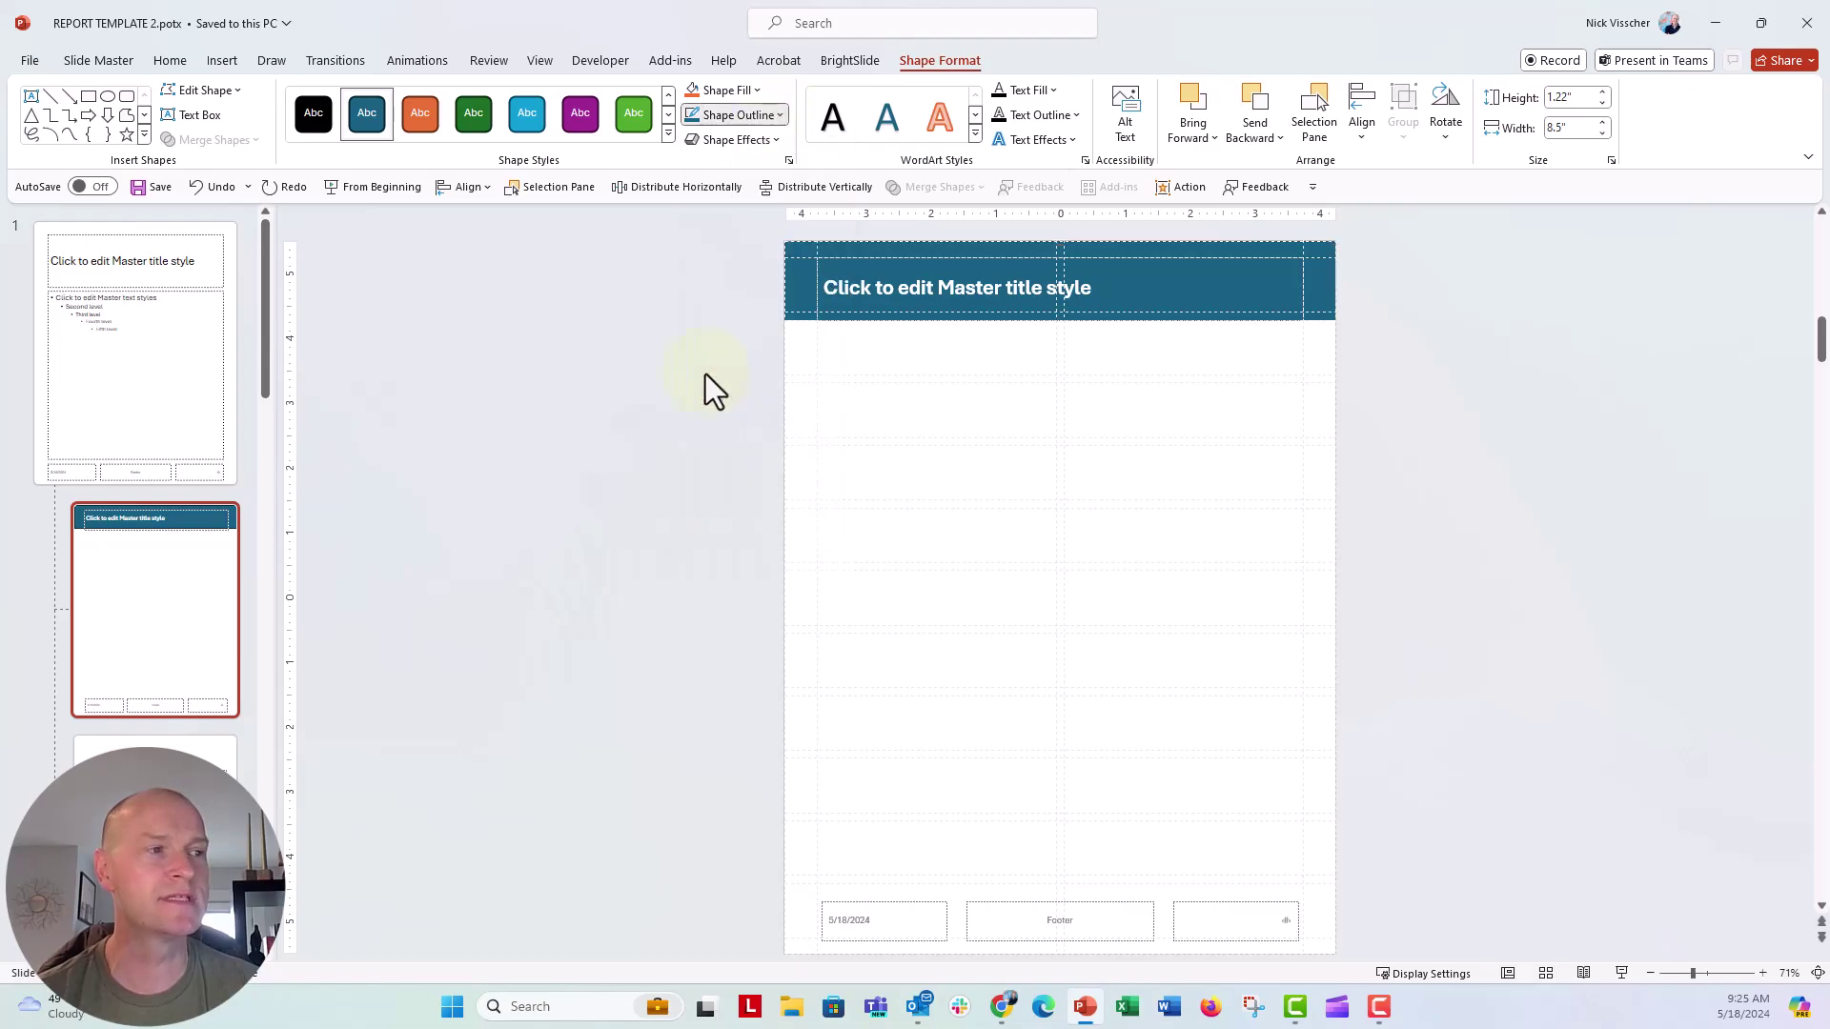
click(683, 467)
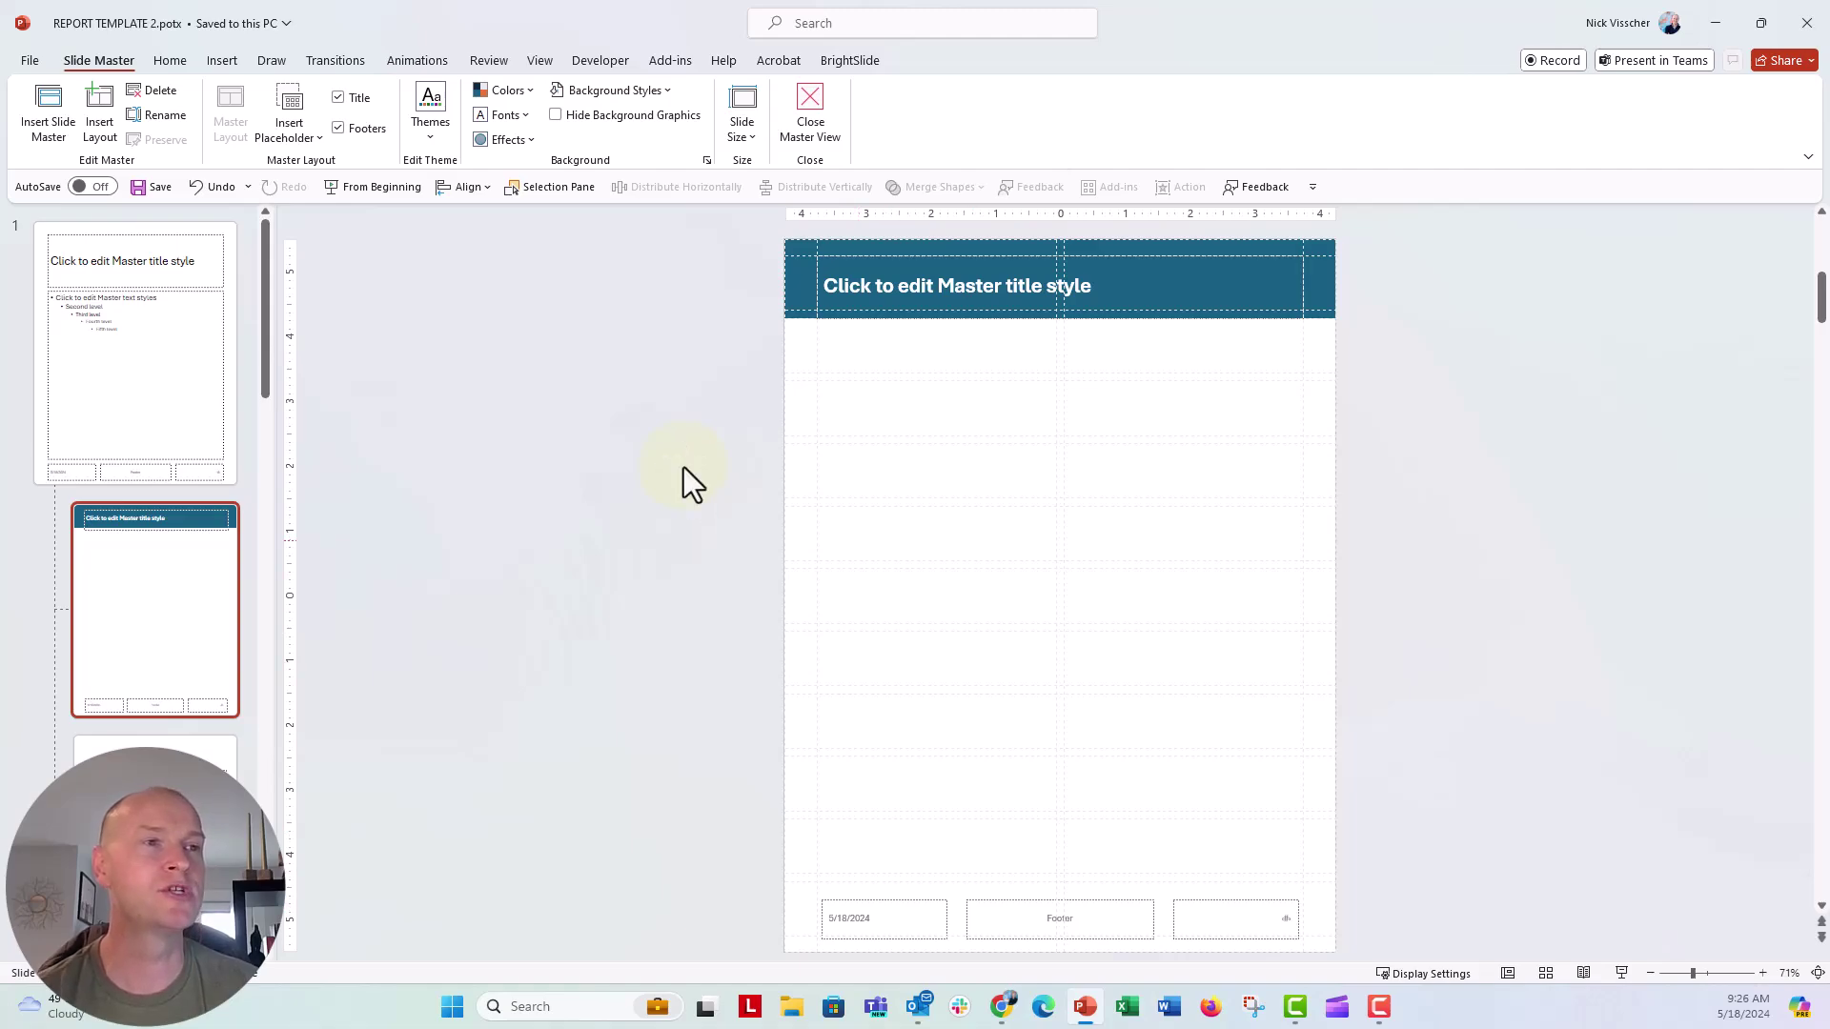
Draw a text placeholder down the left column to the footers, comparing it with the slide master.
click(314, 133)
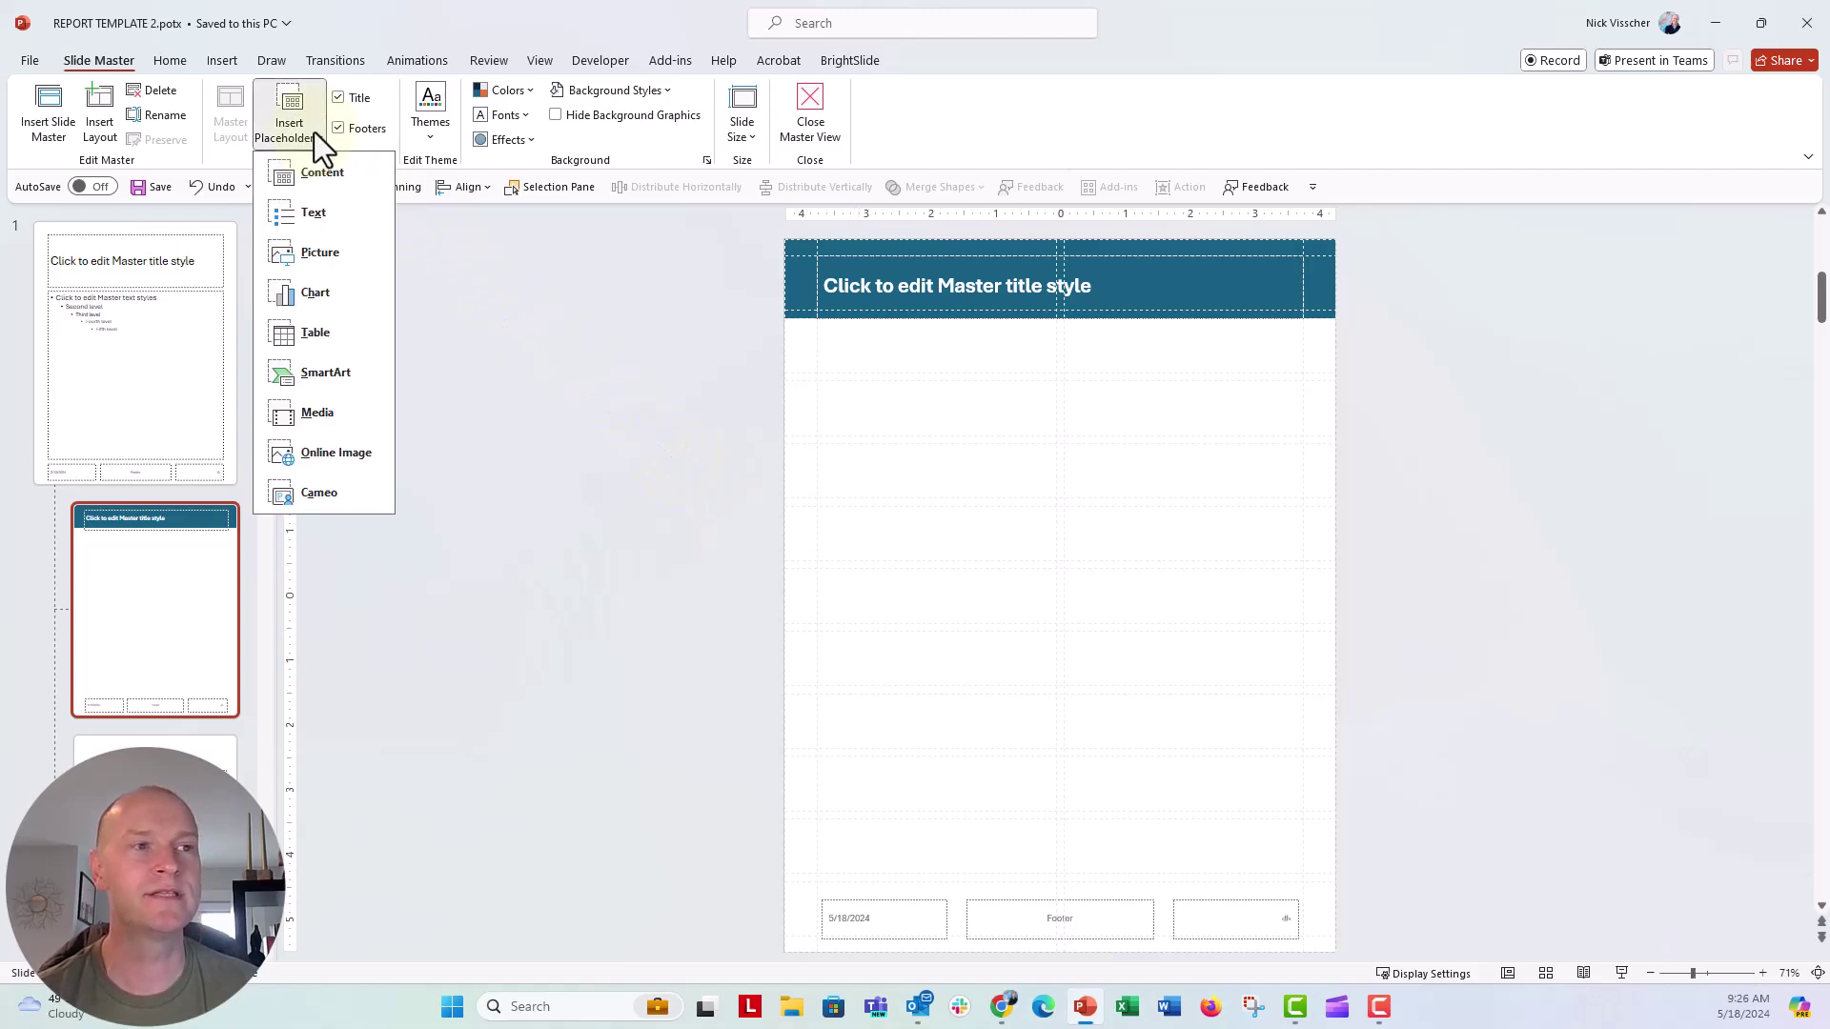
click(347, 219)
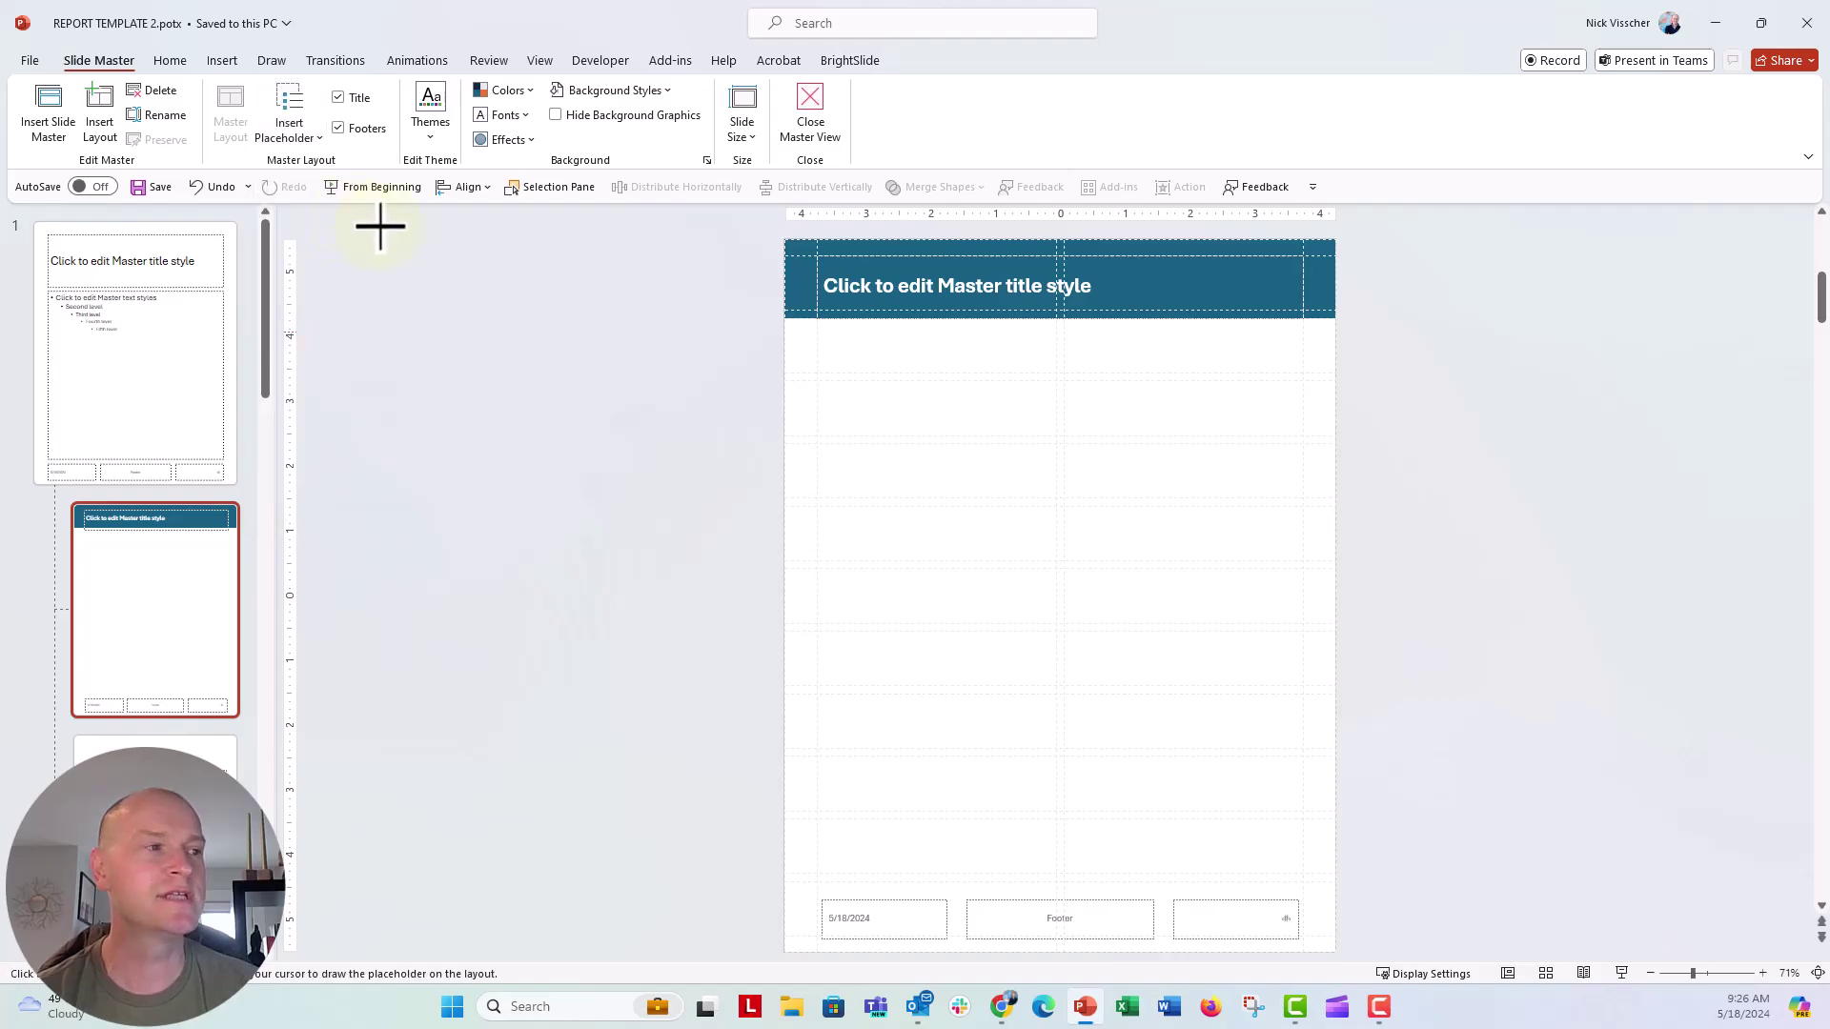
drag(817, 339, 1056, 873)
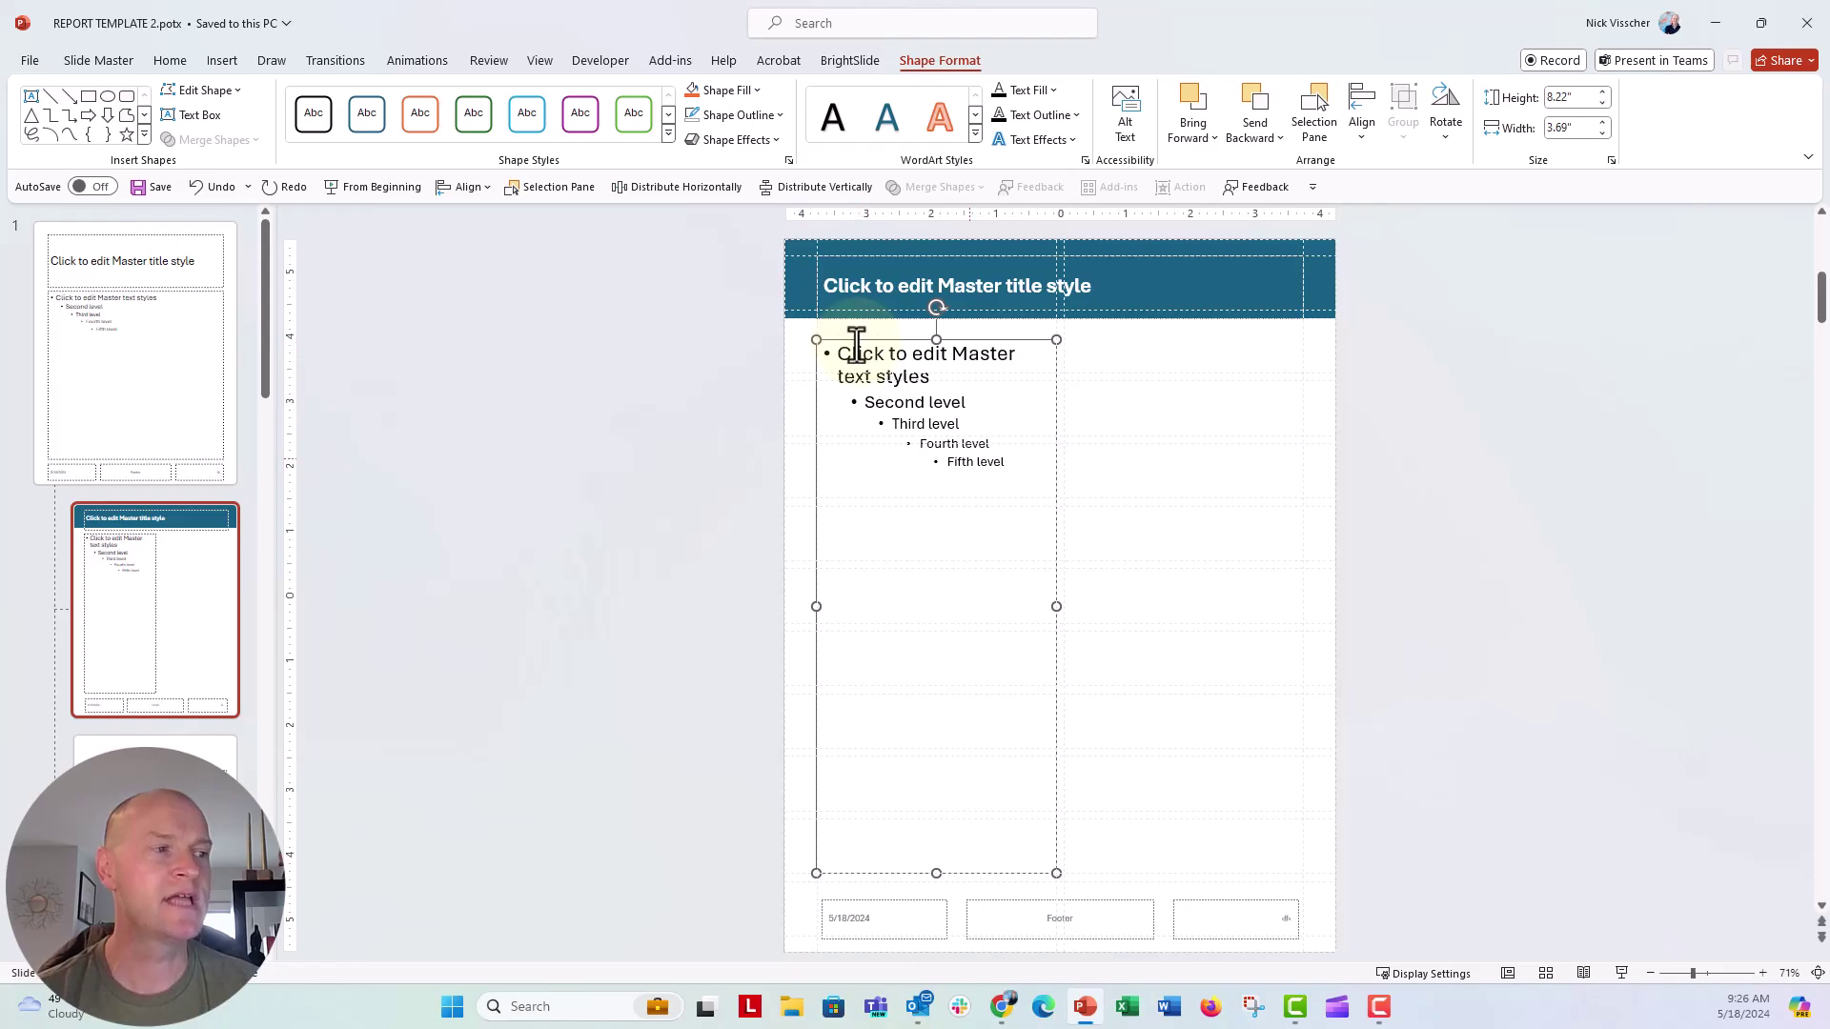
click(230, 344)
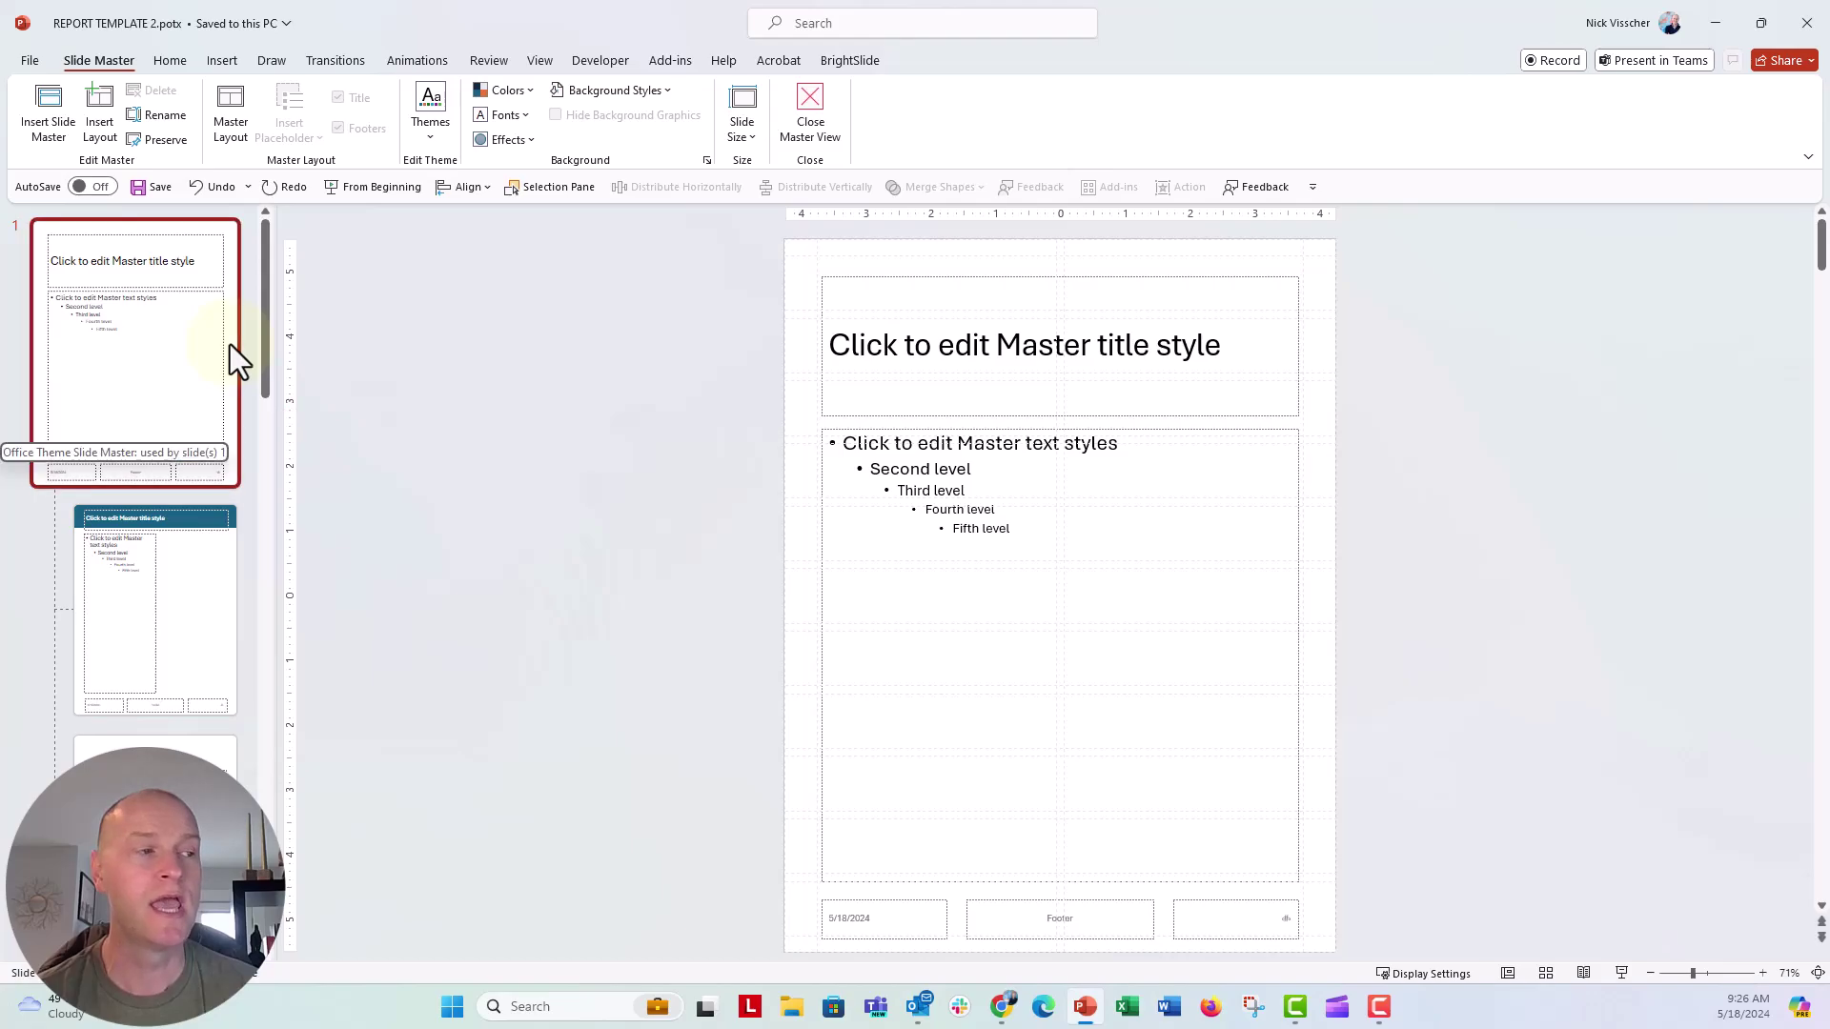
click(168, 609)
click(819, 462)
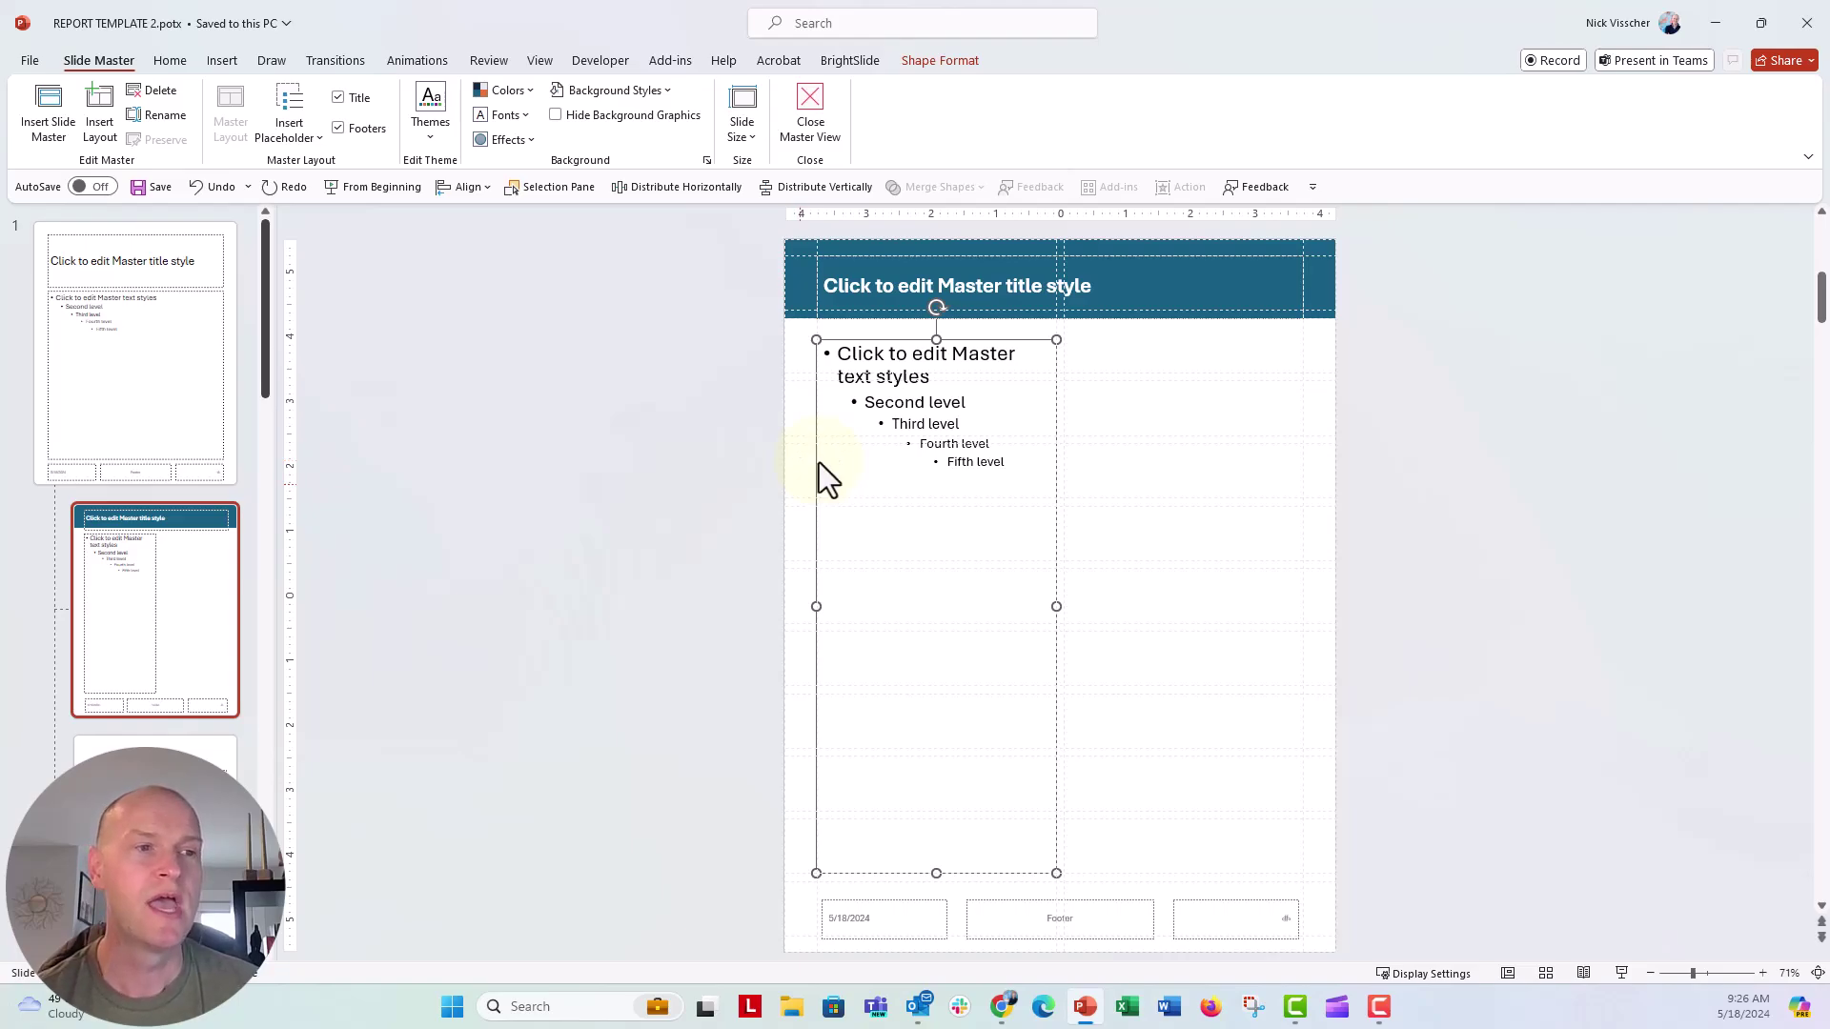
click(106, 339)
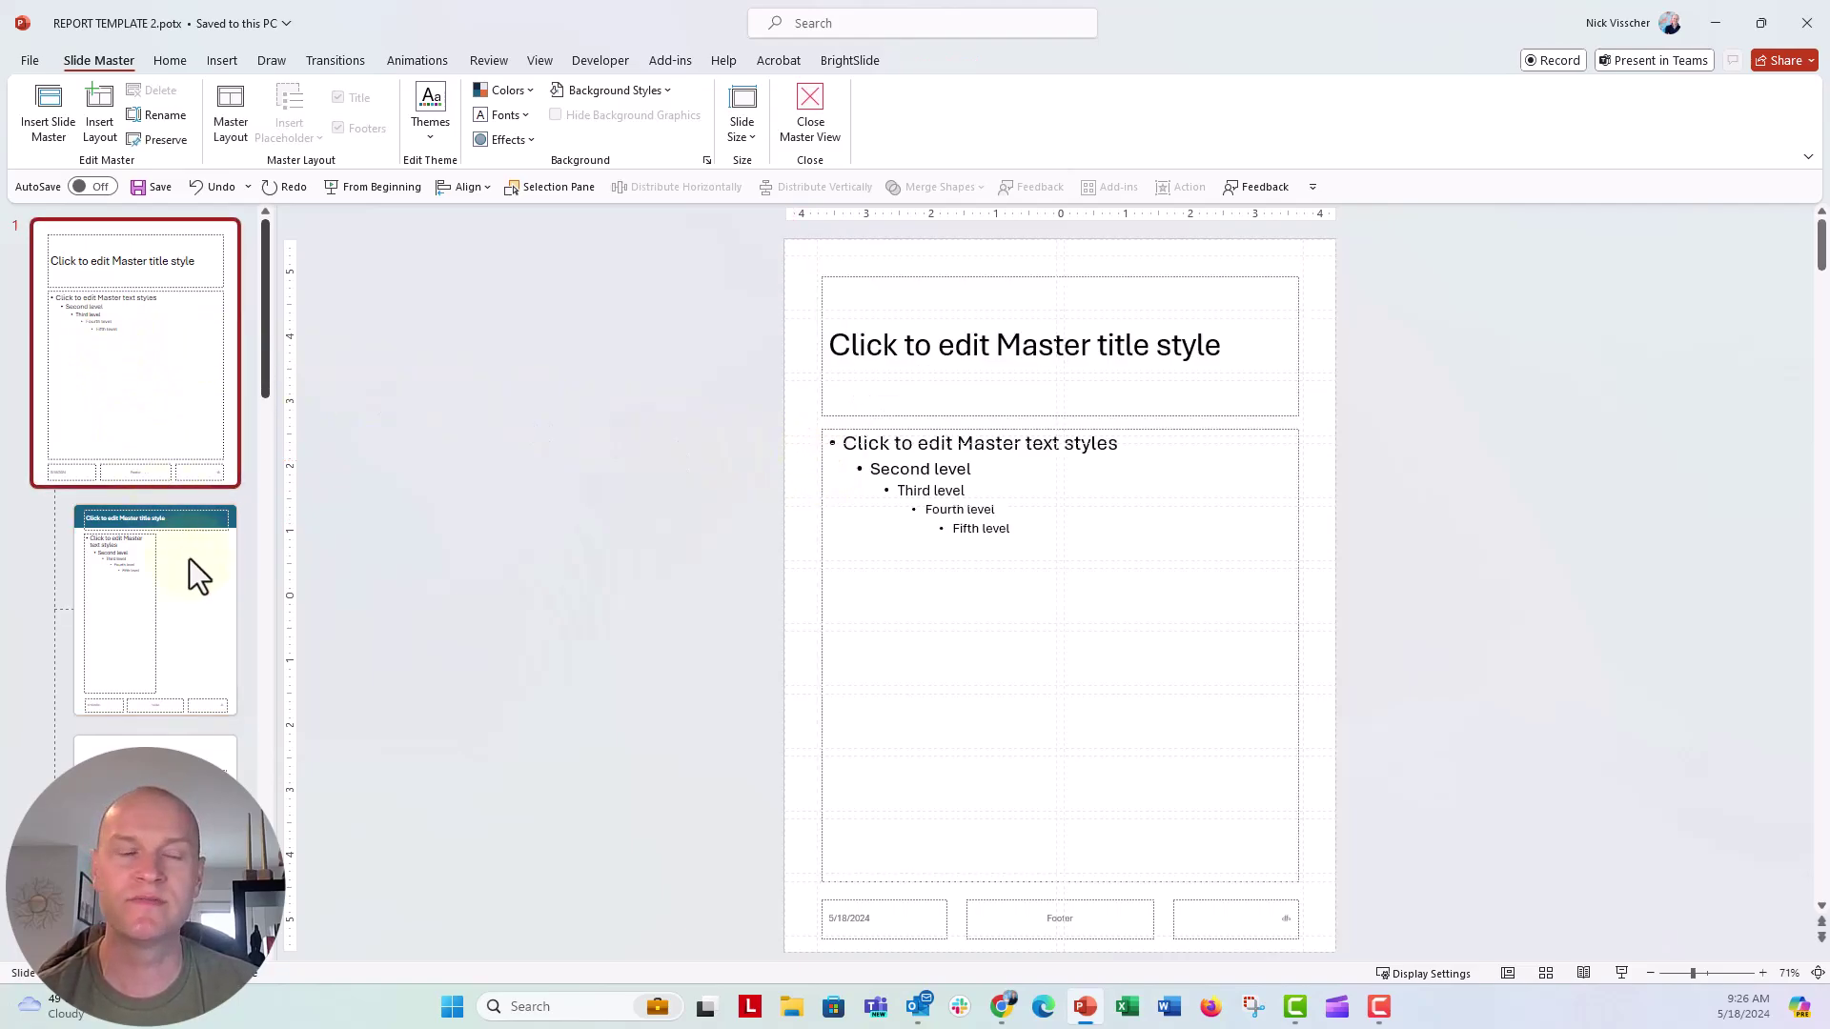
click(209, 610)
click(822, 383)
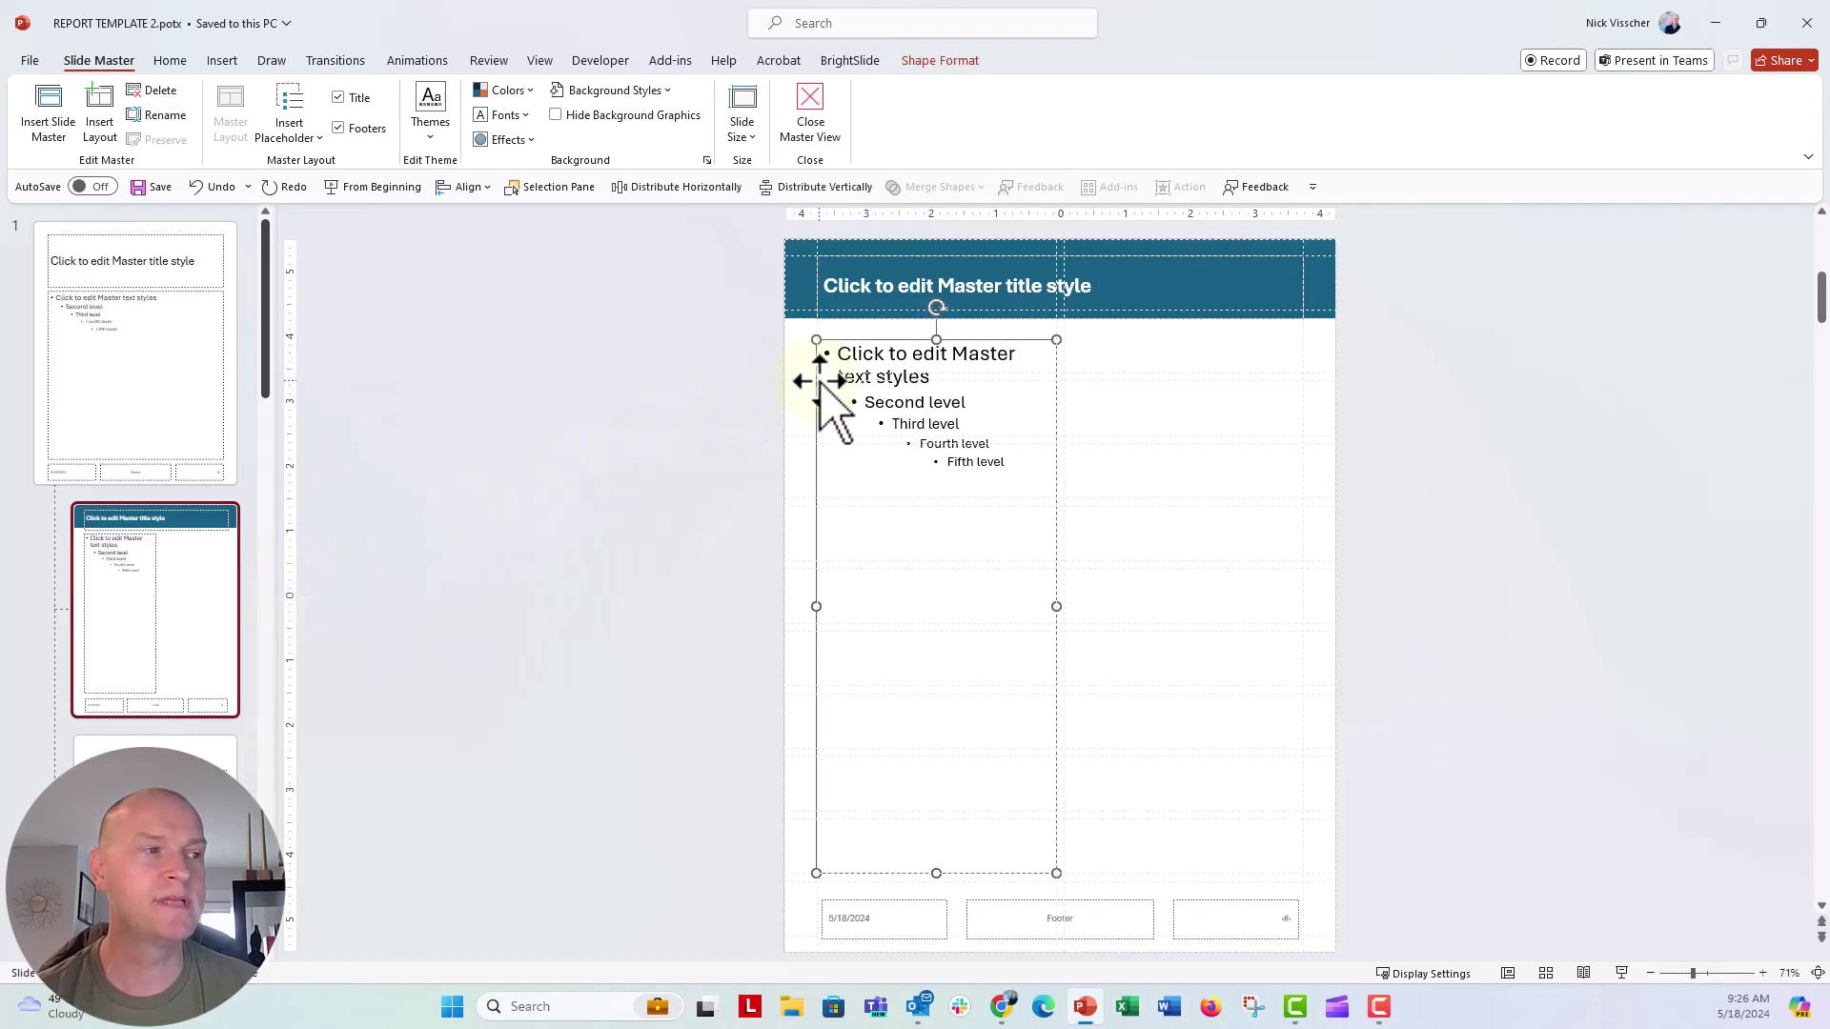
Remove the placeholder's bullets and delete the second to fifth text levels.
click(172, 61)
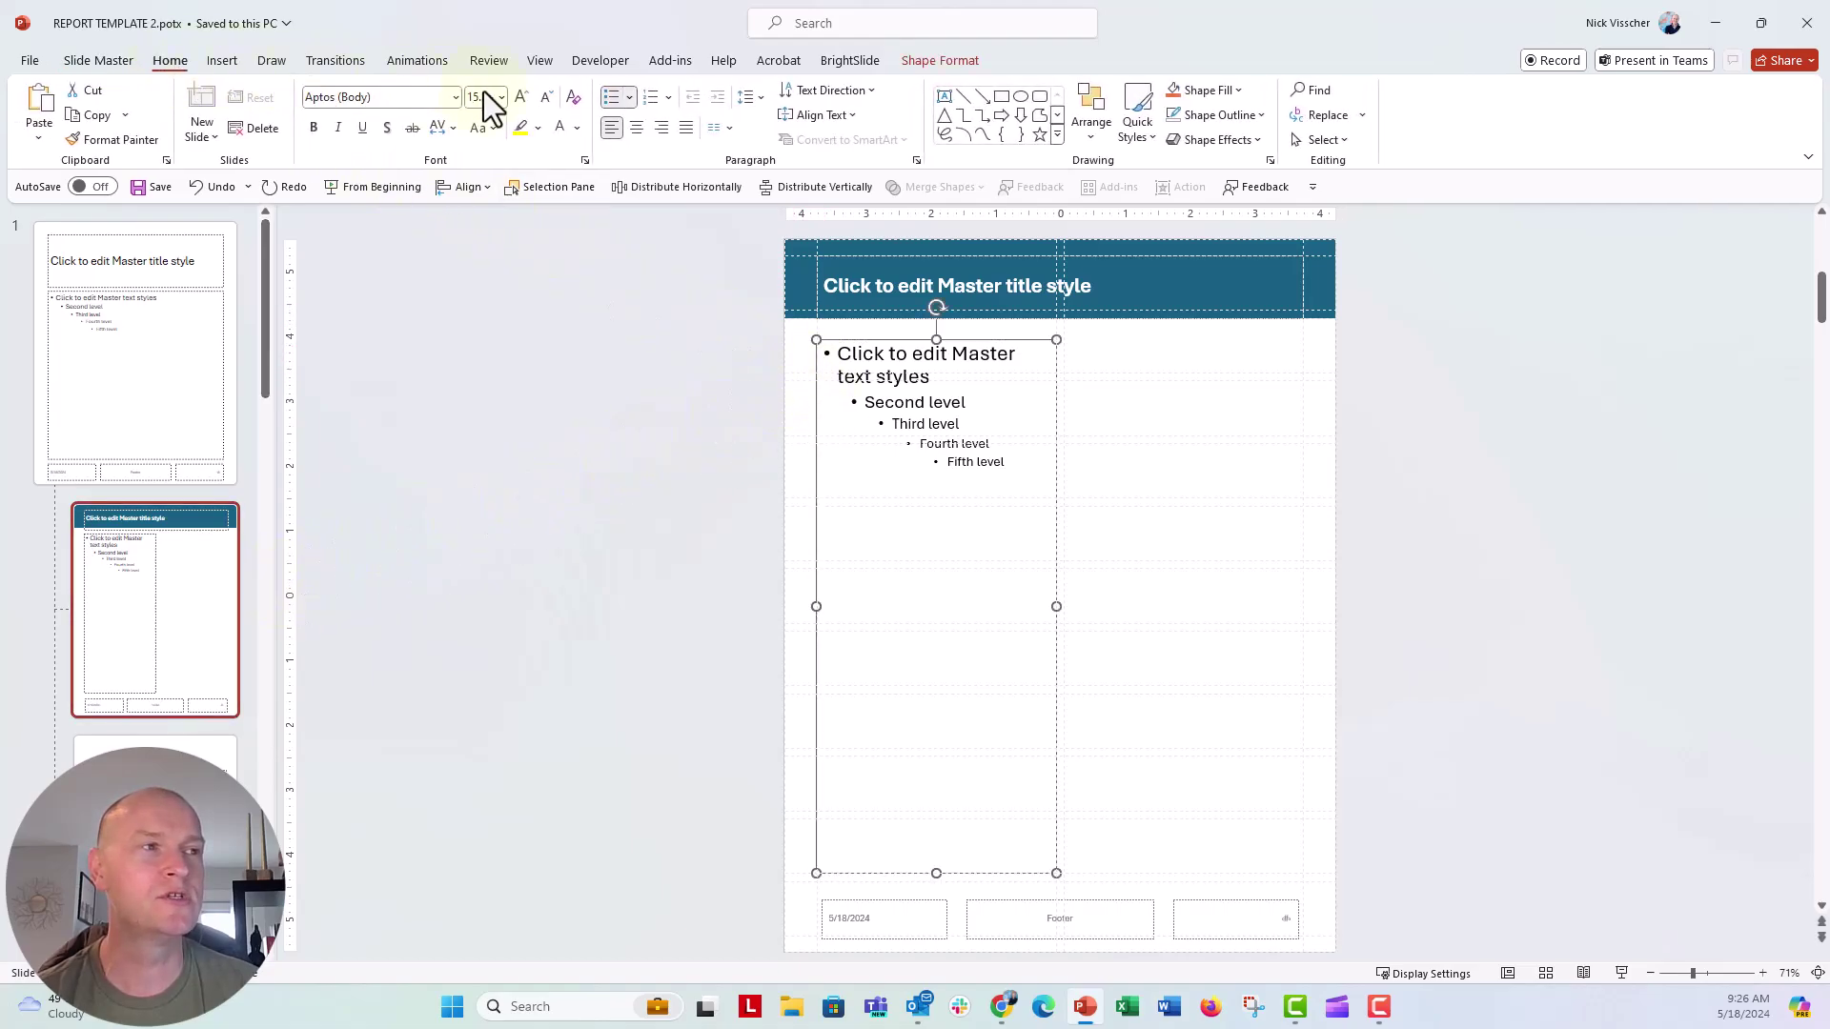
click(612, 99)
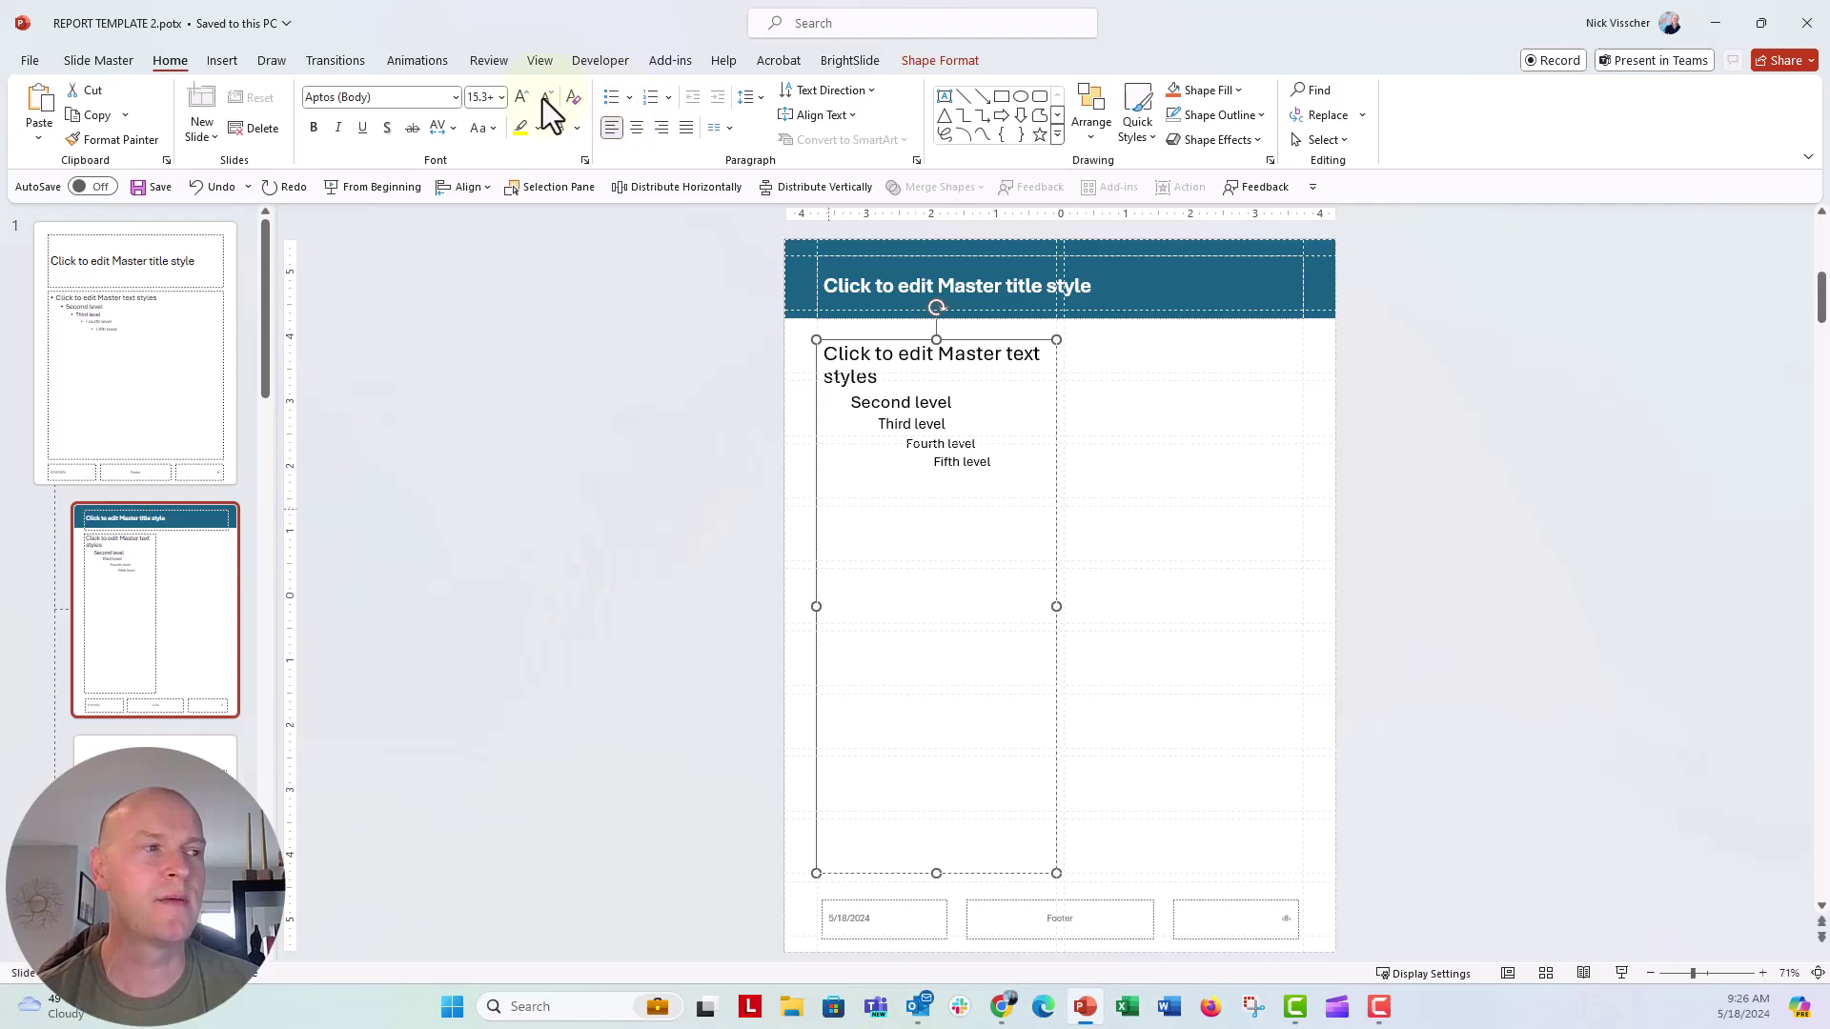
drag(850, 401, 1009, 495)
key(BackSpace)
key(BackSpace)
Set the remaining text to 14 pt dark and extend the placeholder slightly lower.
drag(822, 351, 924, 401)
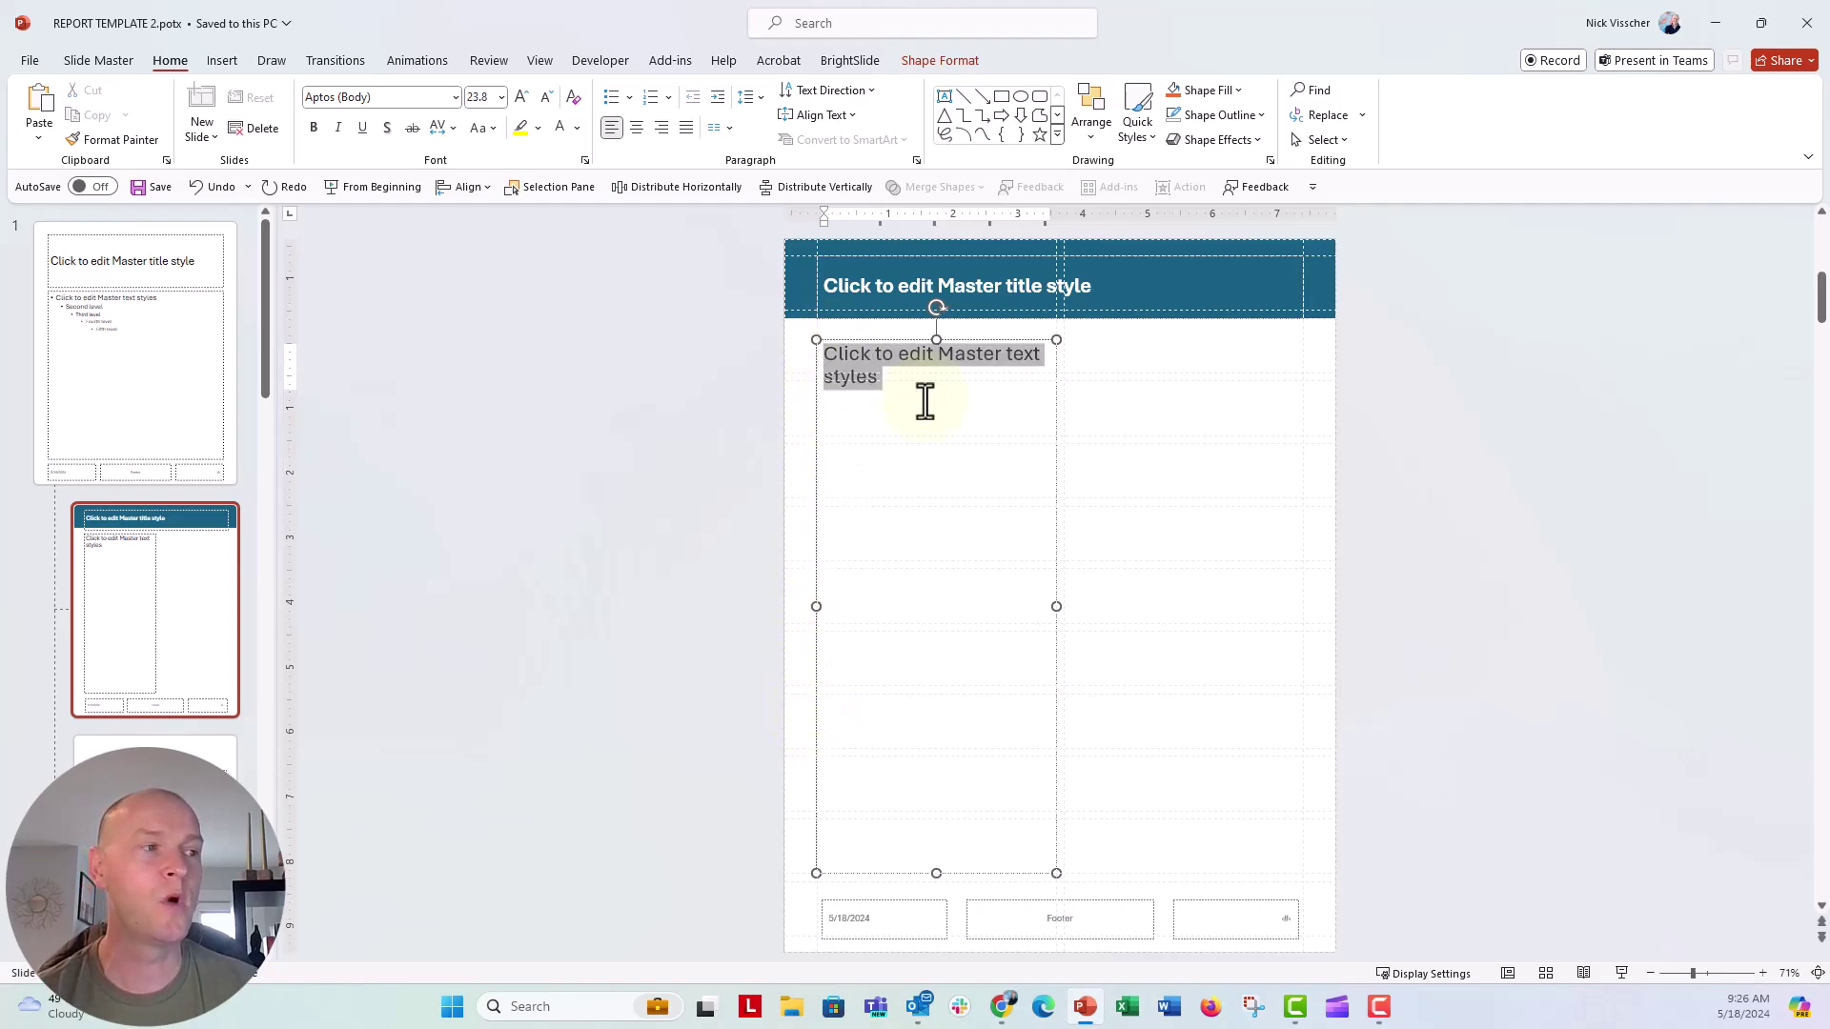
click(480, 96)
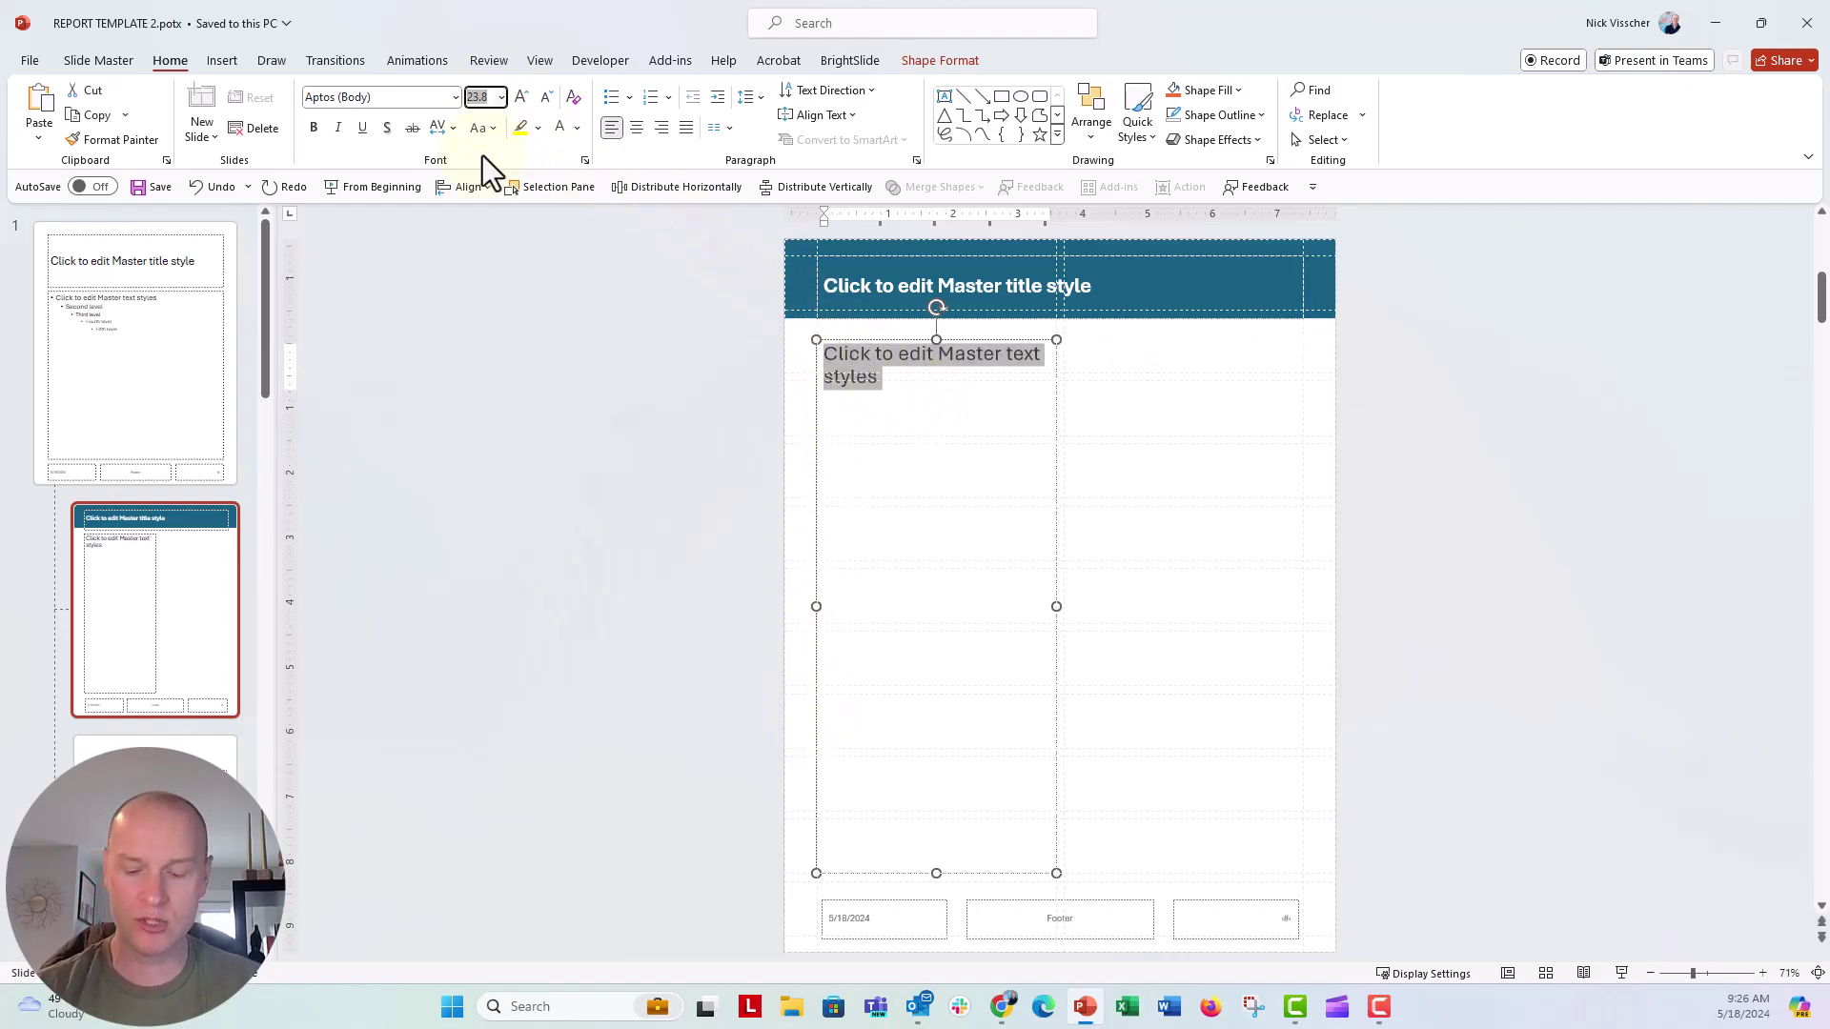
text(14)
key(Return)
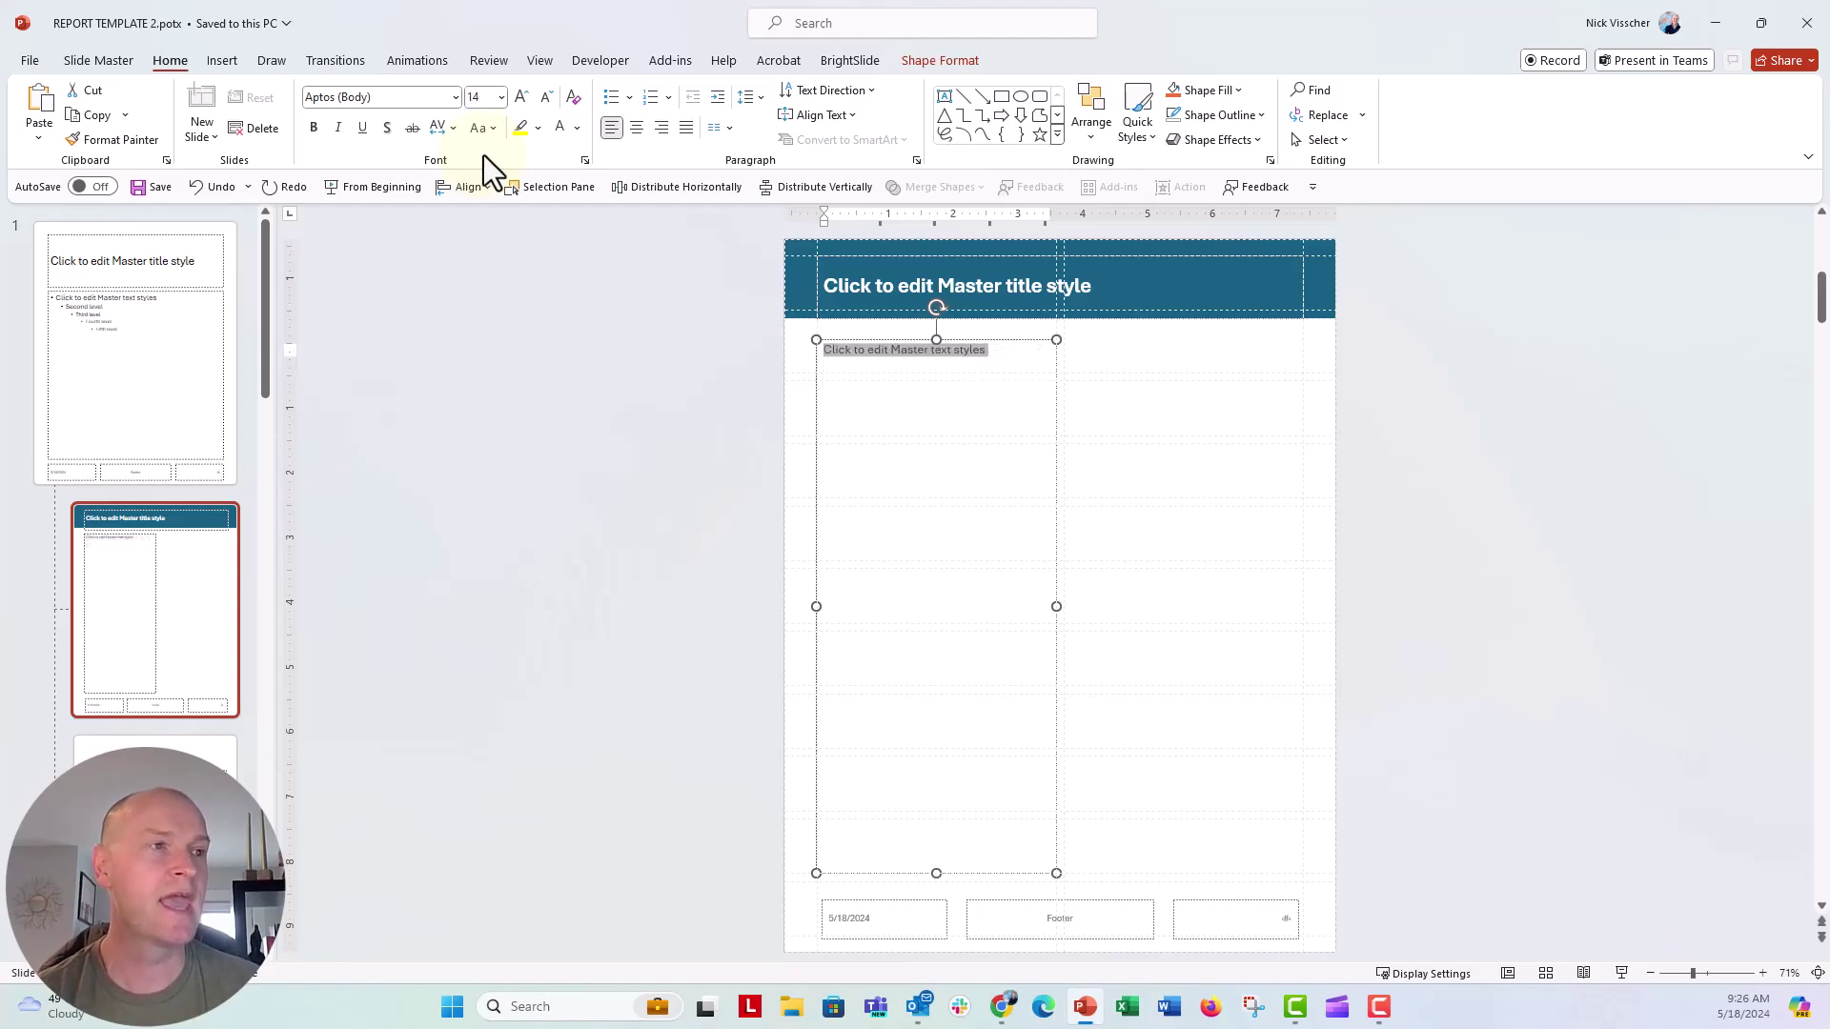
click(577, 127)
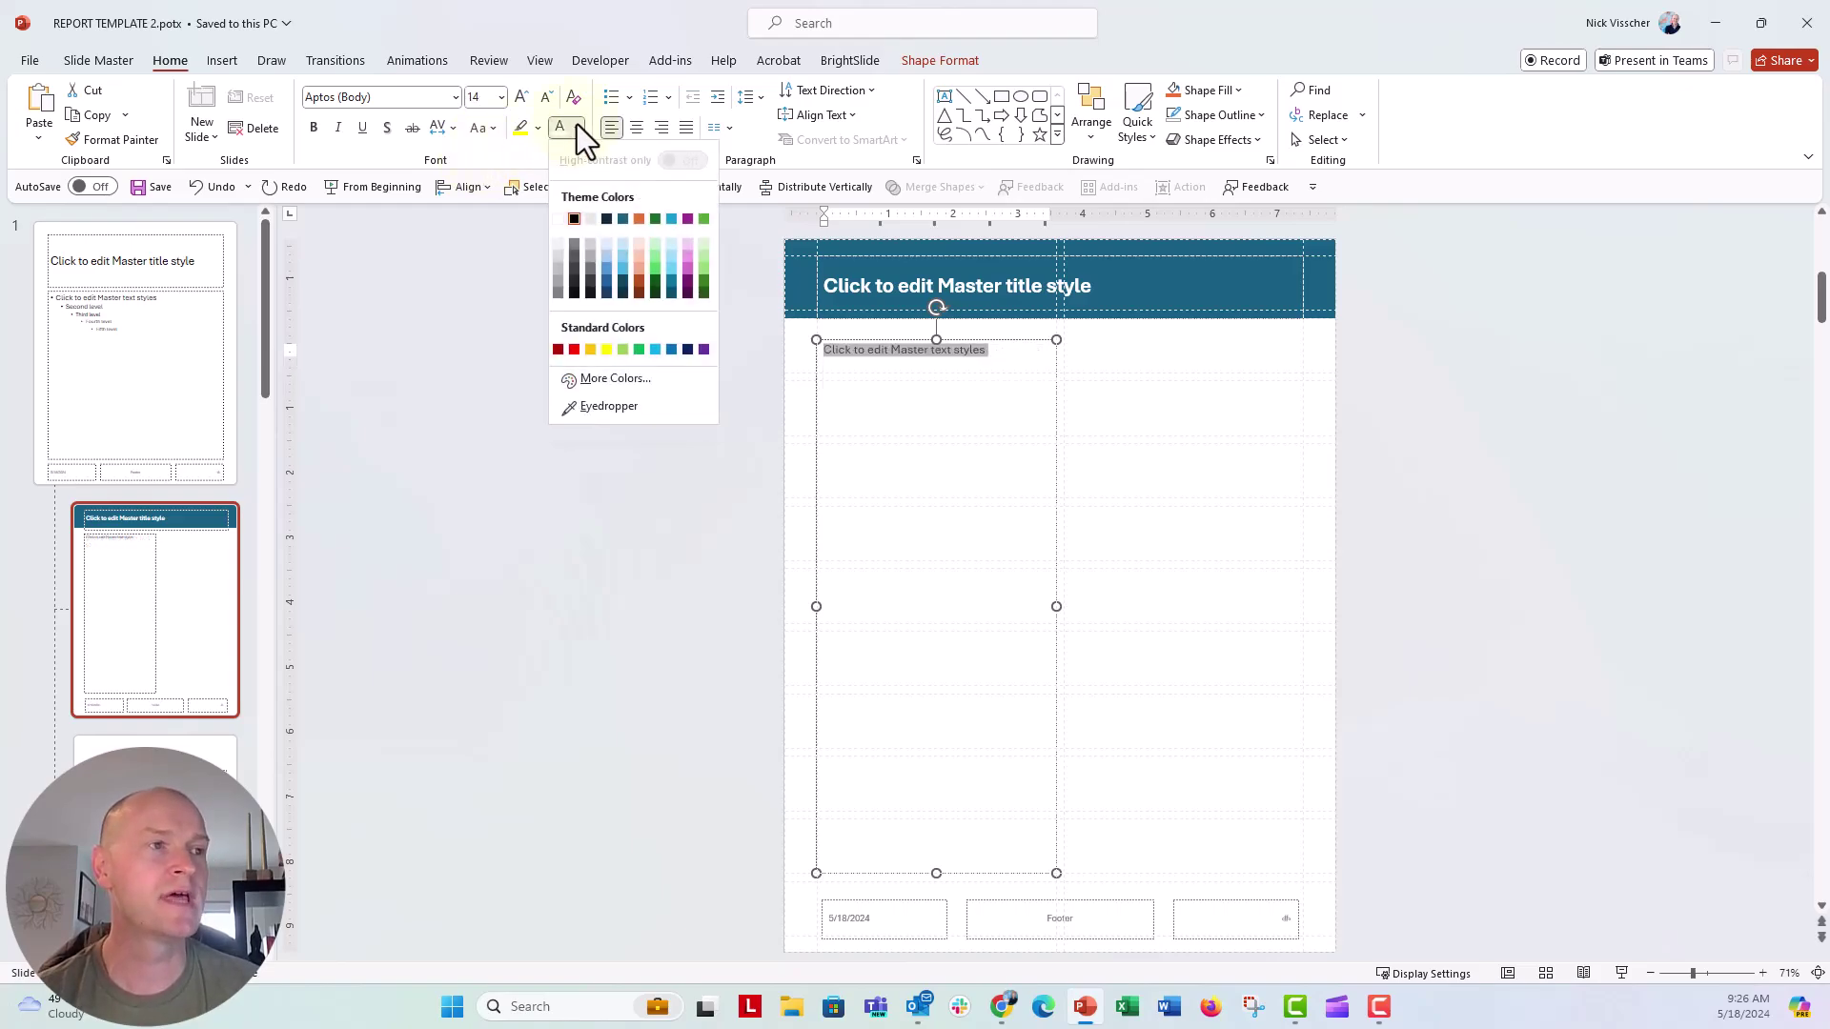
click(573, 219)
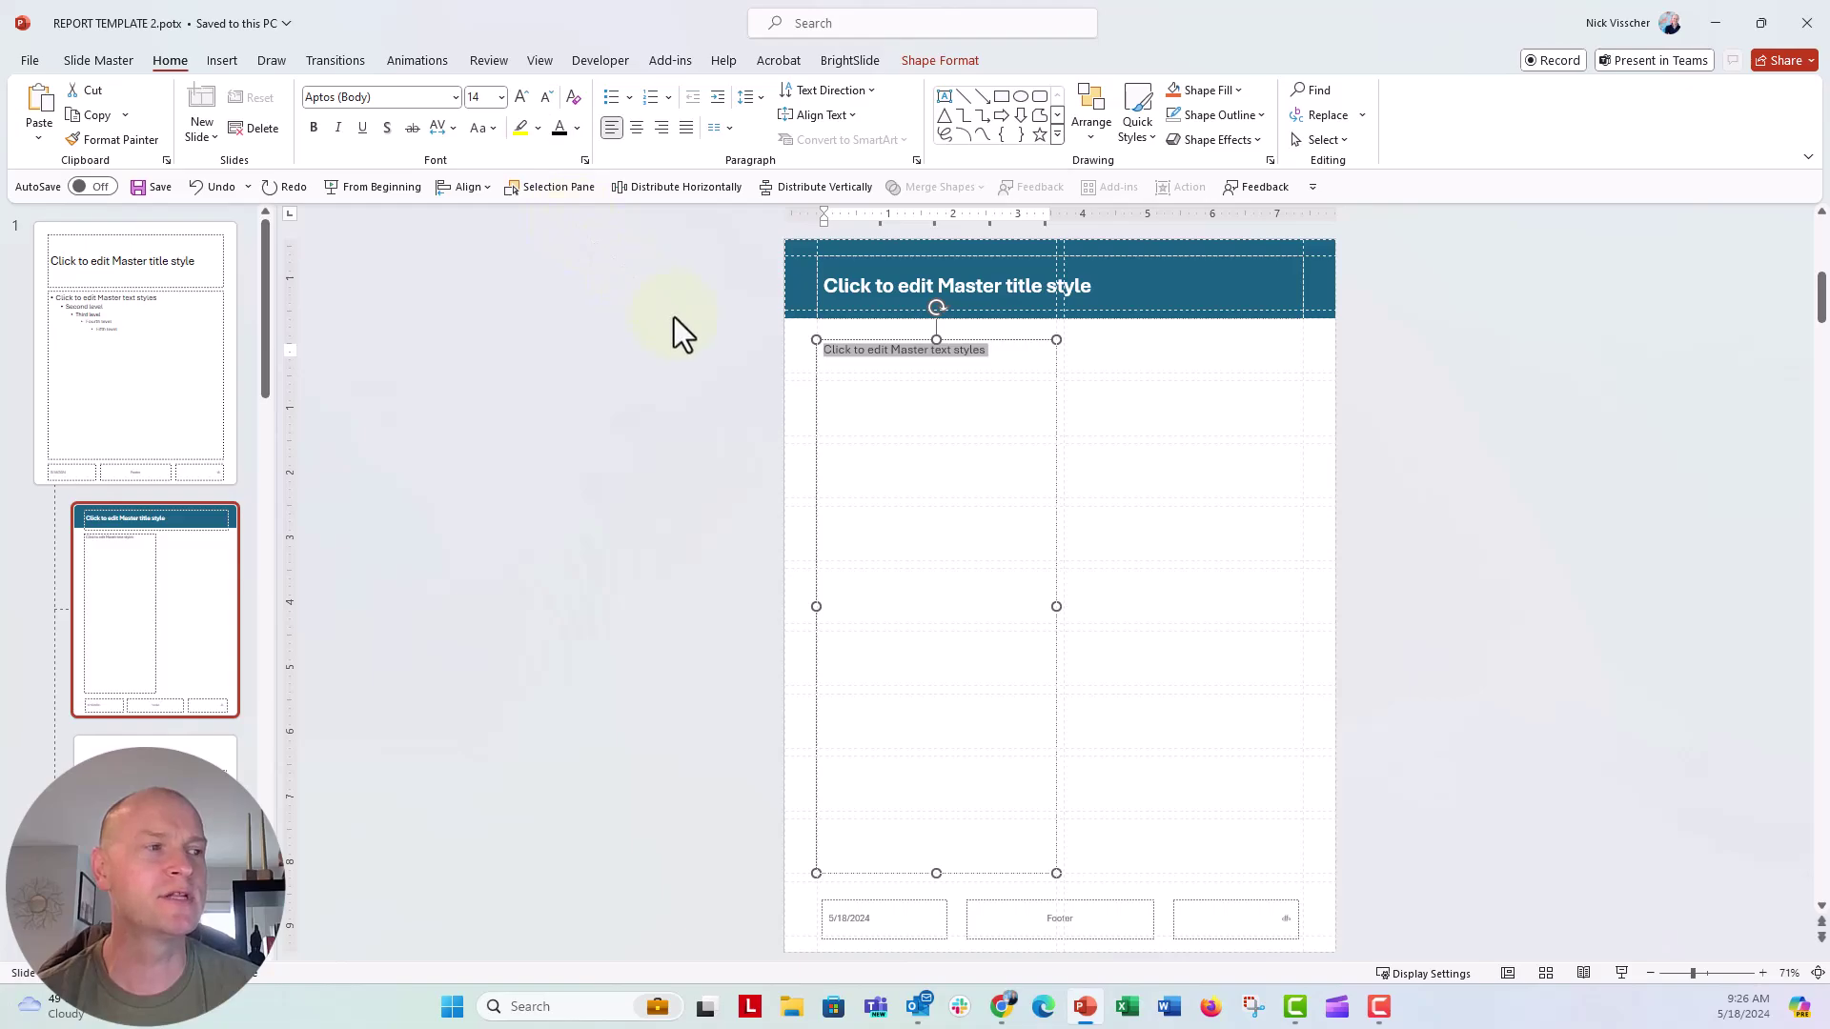
click(816, 448)
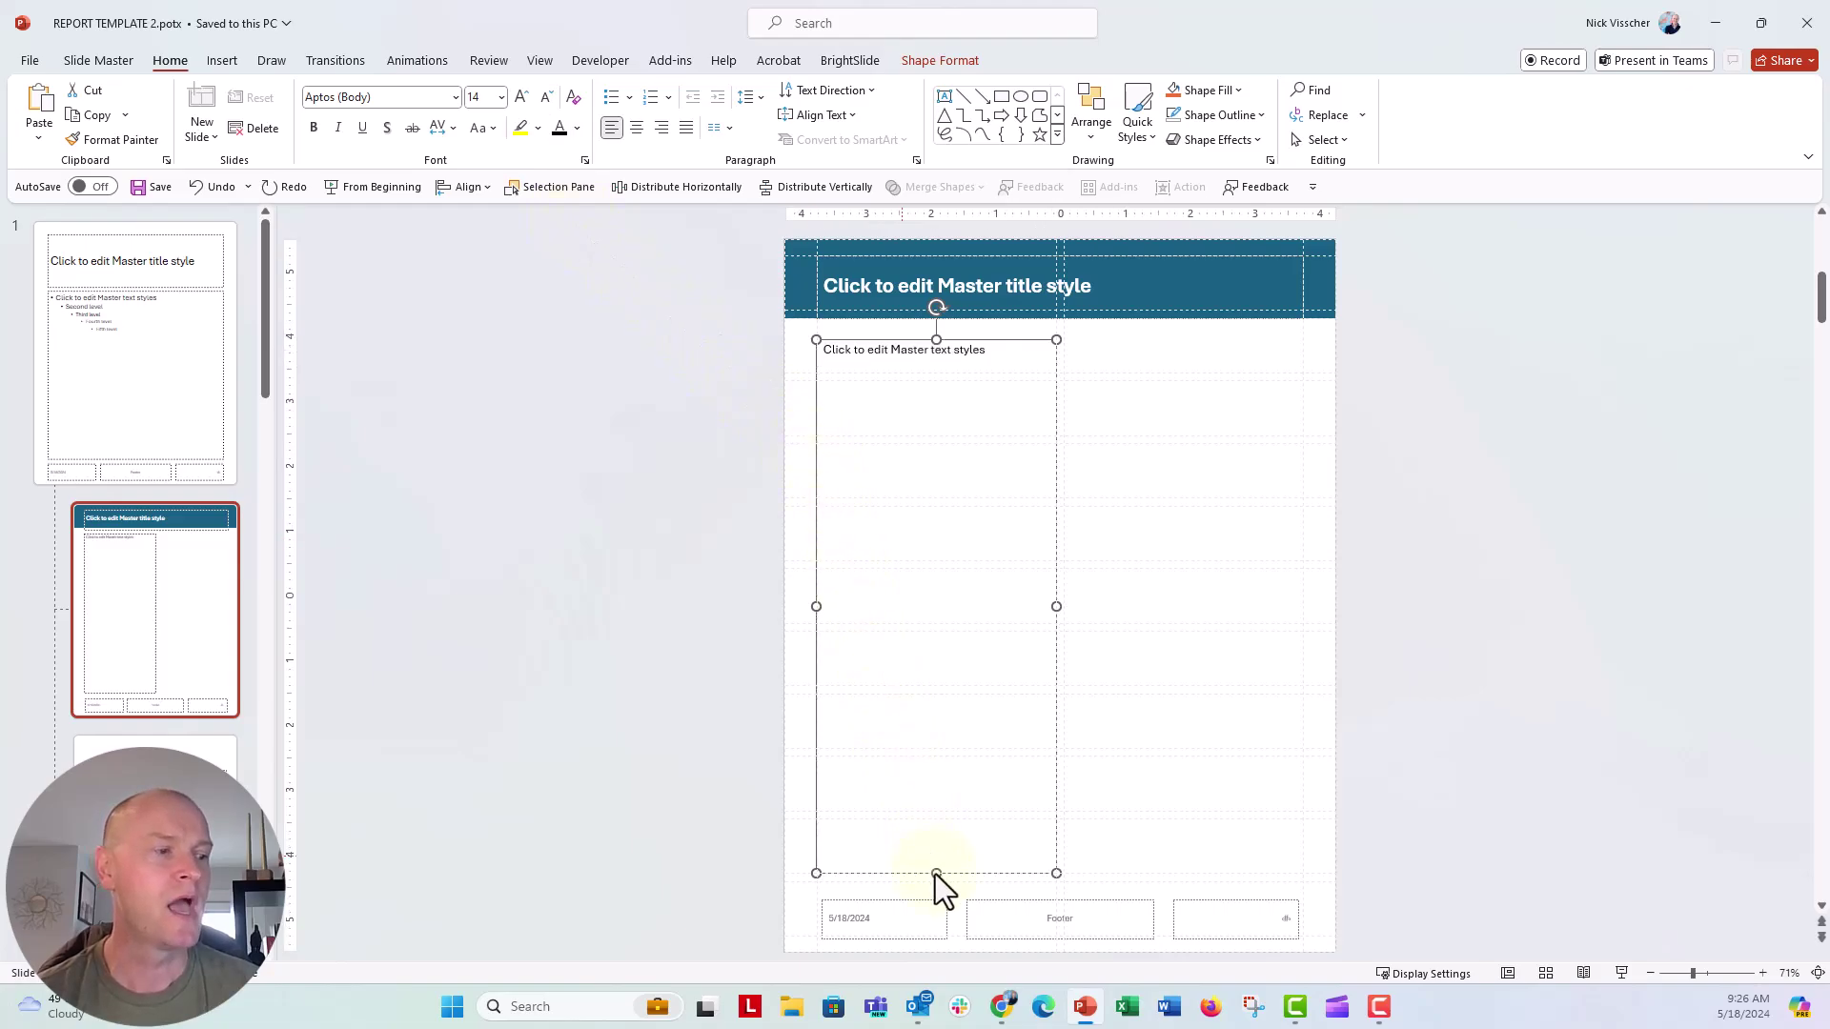
drag(934, 873, 934, 881)
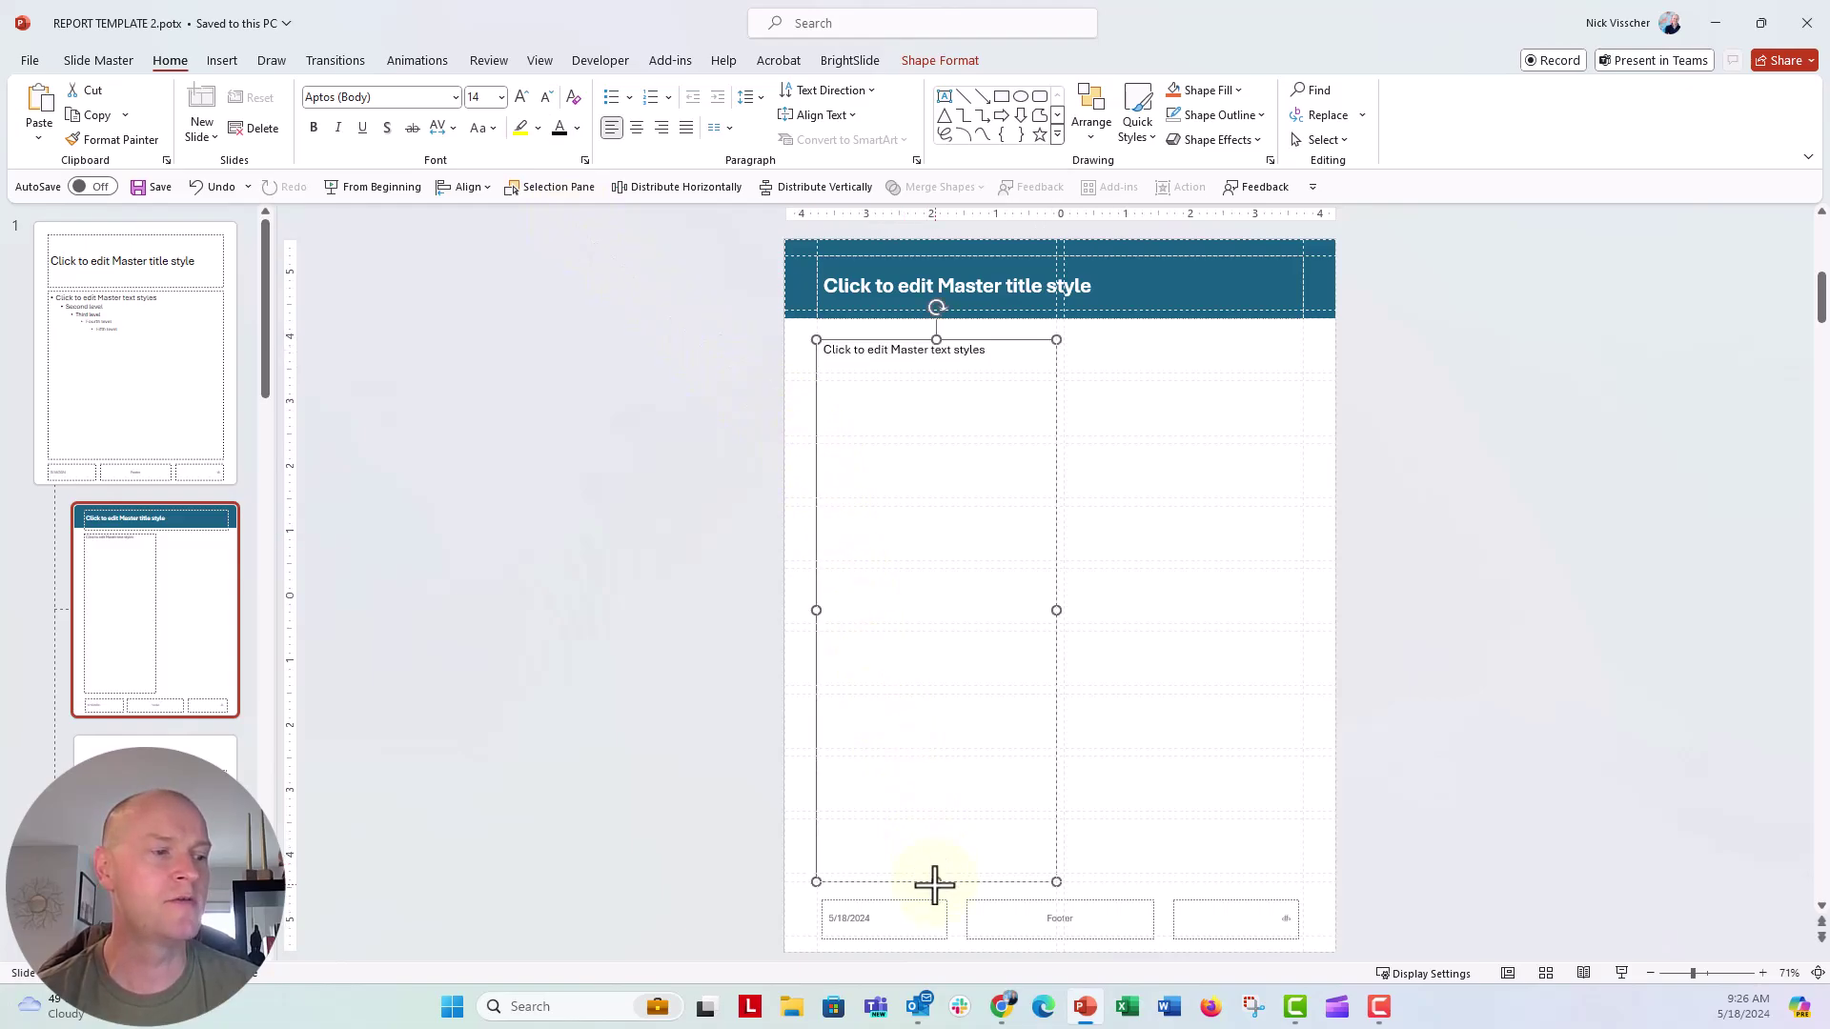
Set the left text placeholder to Do not Autofit in its Format Shape Text Box options.
right_click(818, 404)
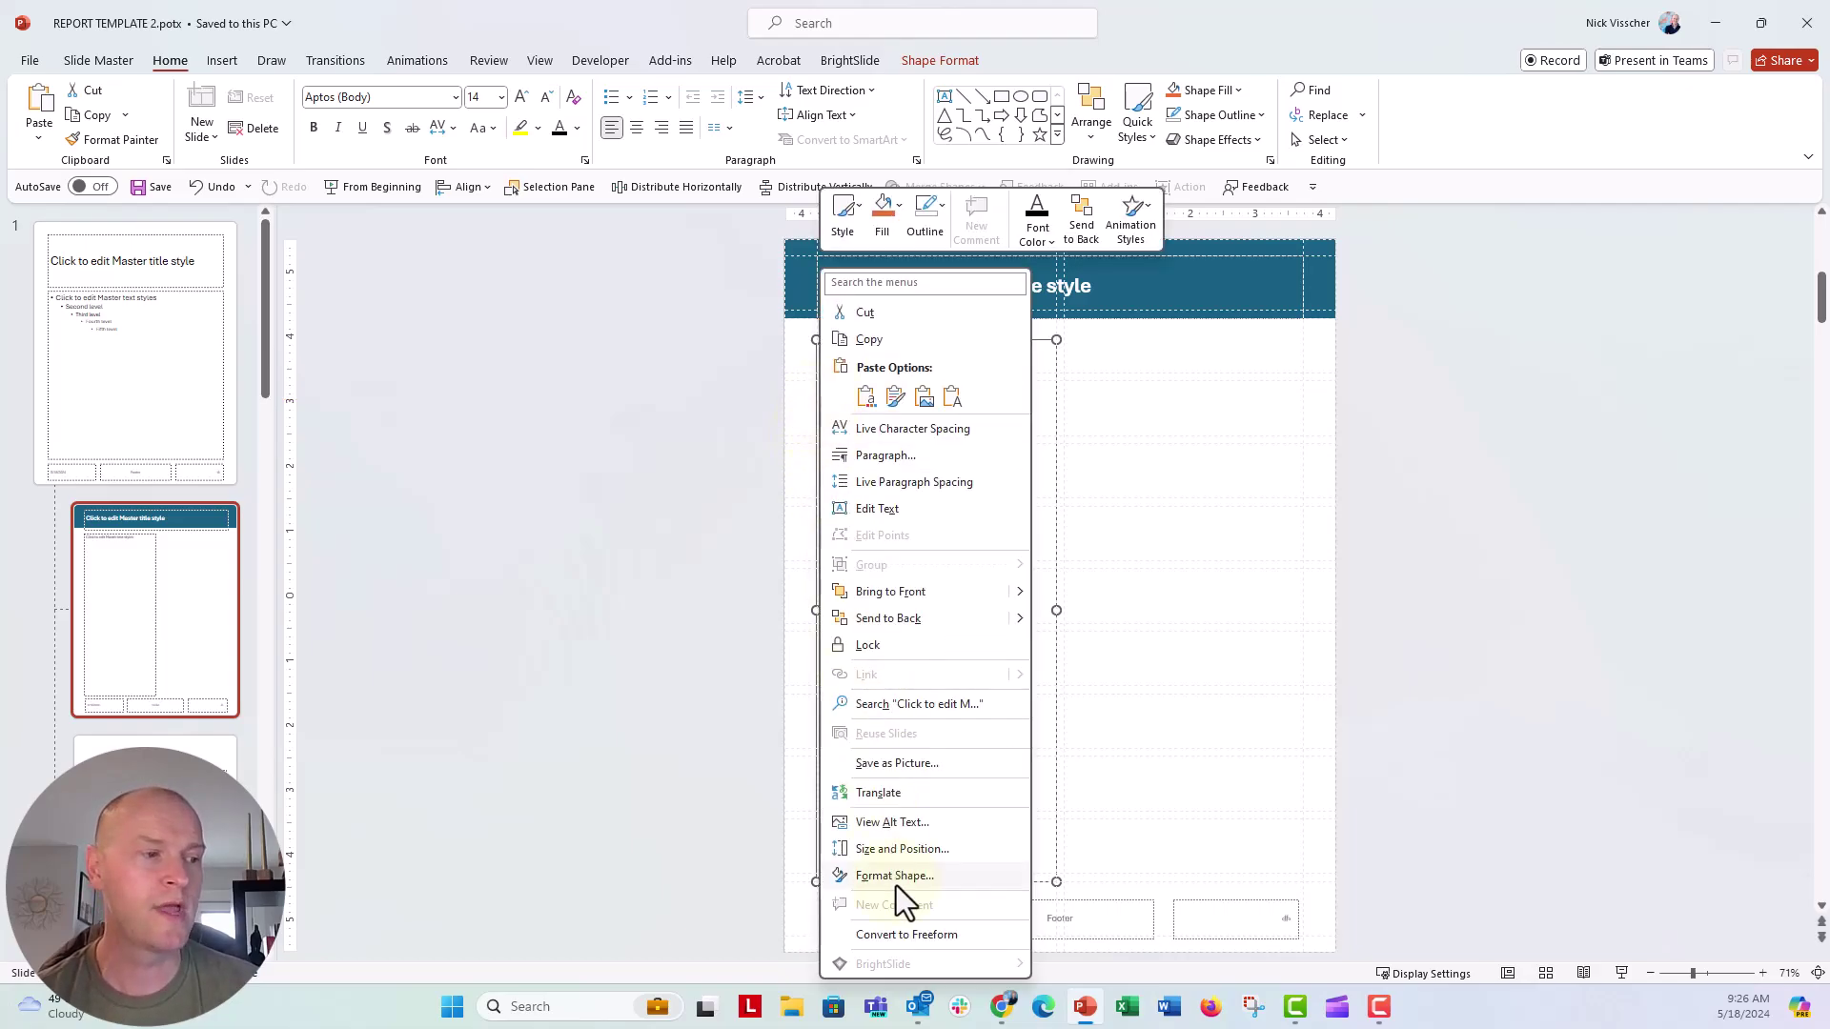
key(Escape)
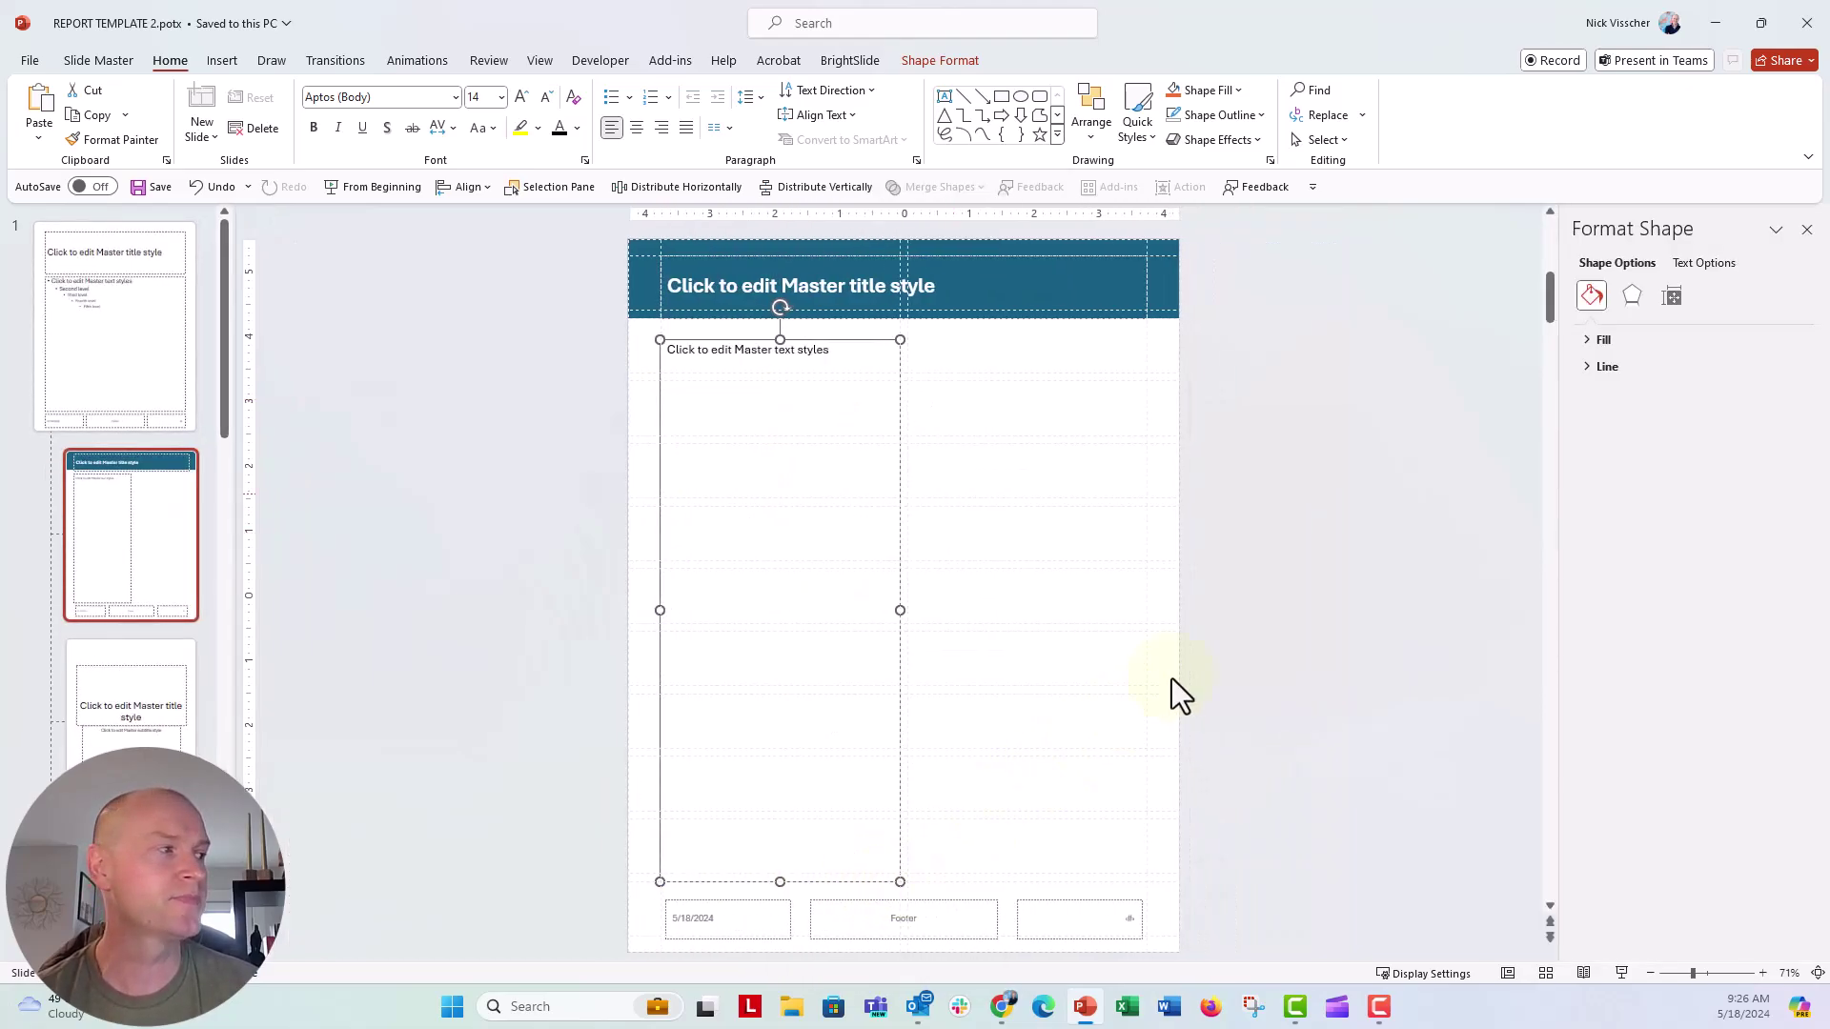
click(1674, 300)
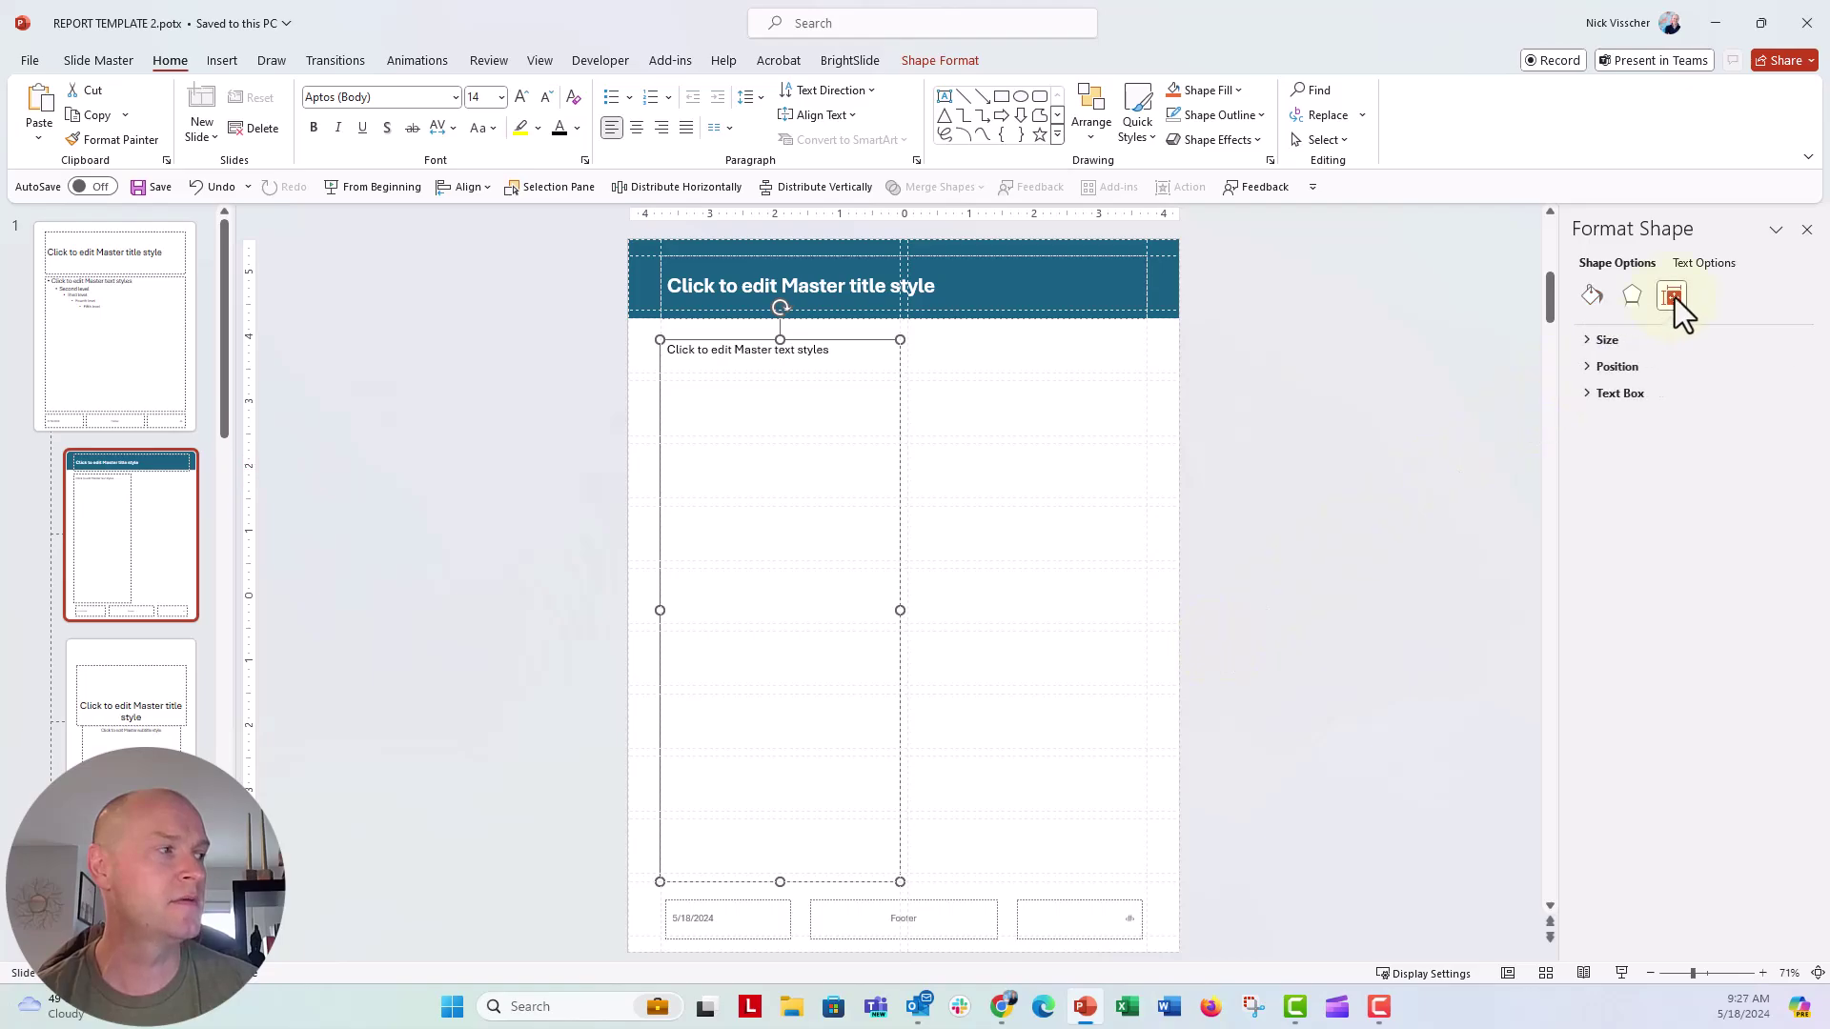
click(1590, 394)
click(1648, 481)
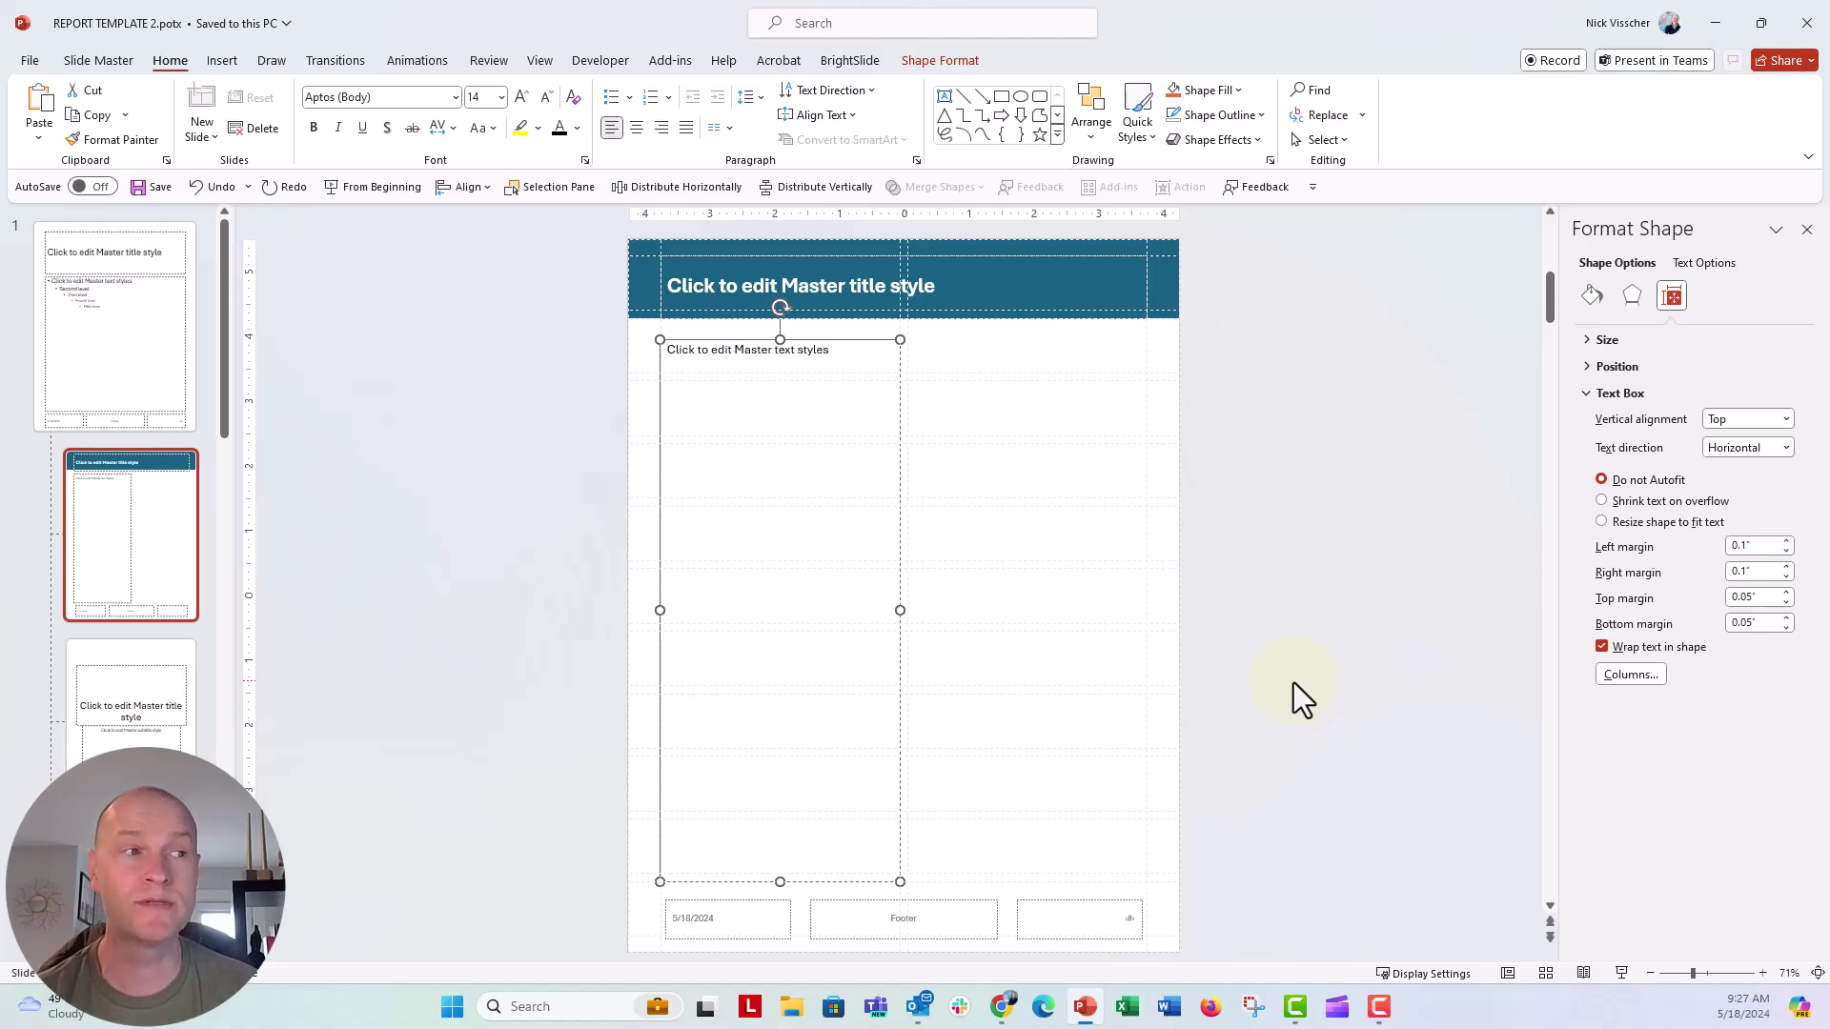
click(965, 696)
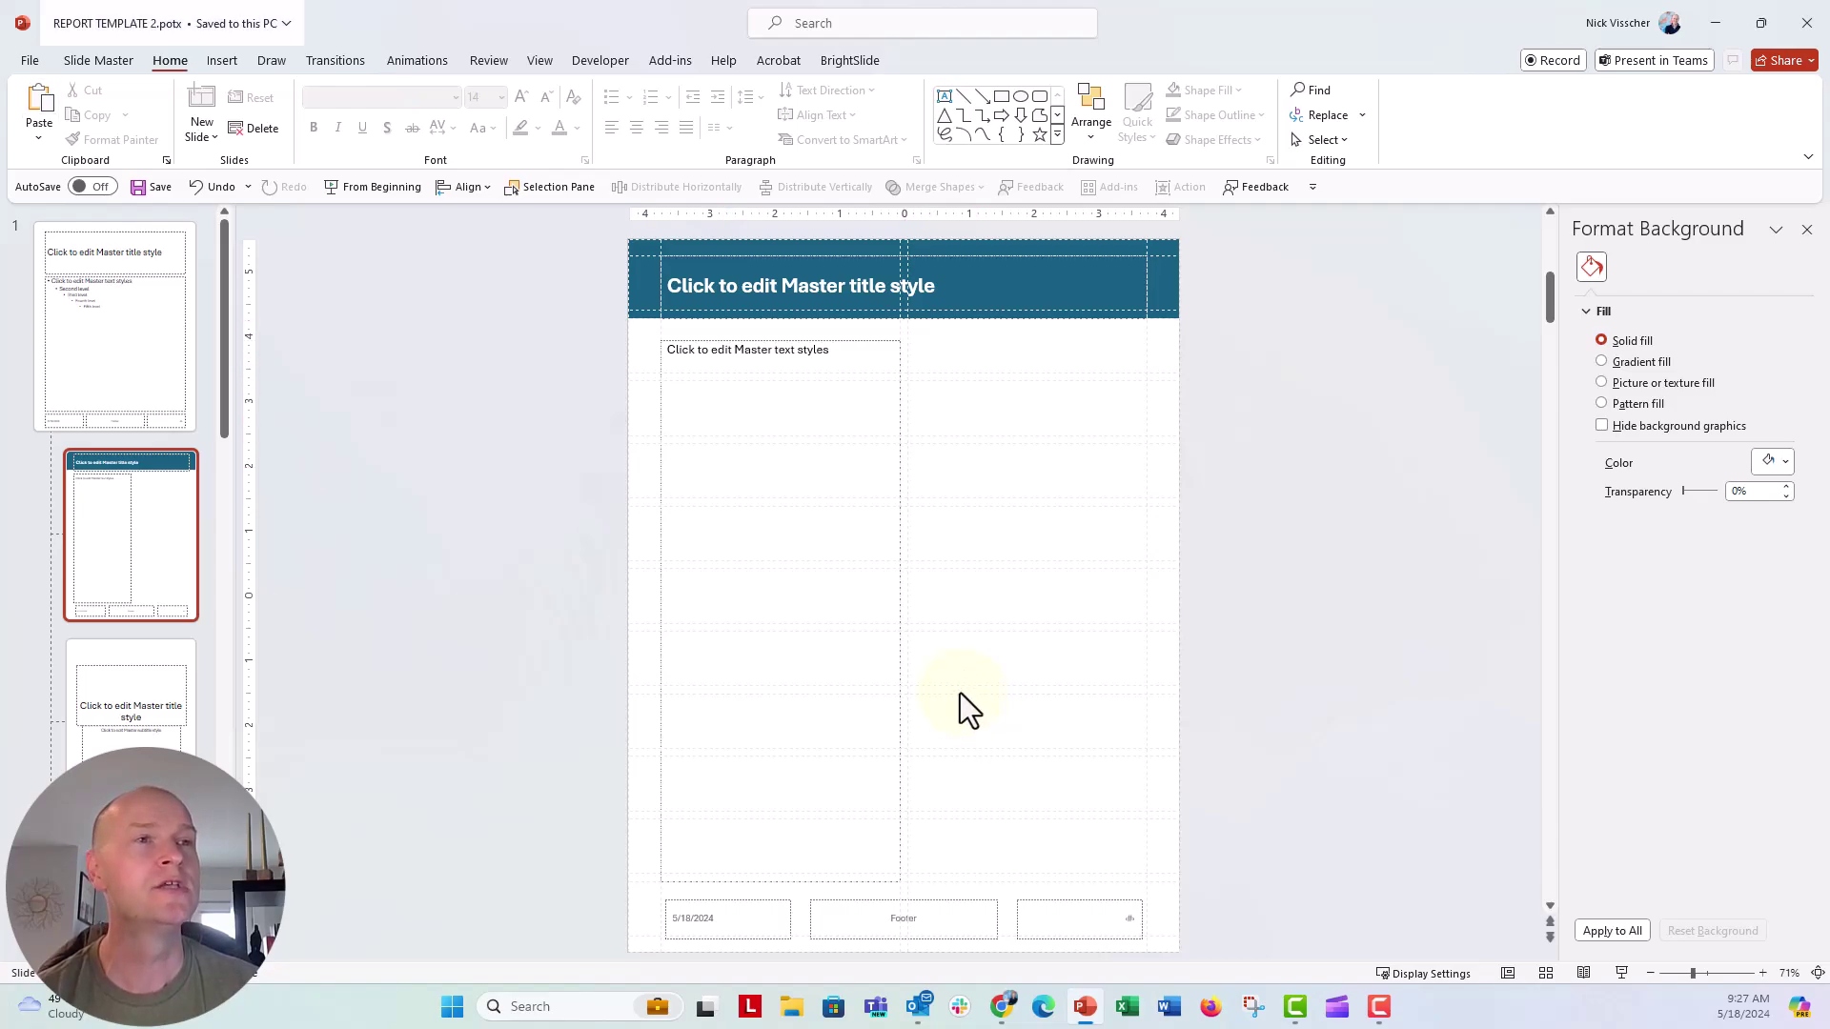
Draw a picture placeholder in the right column beside the text column.
click(210, 65)
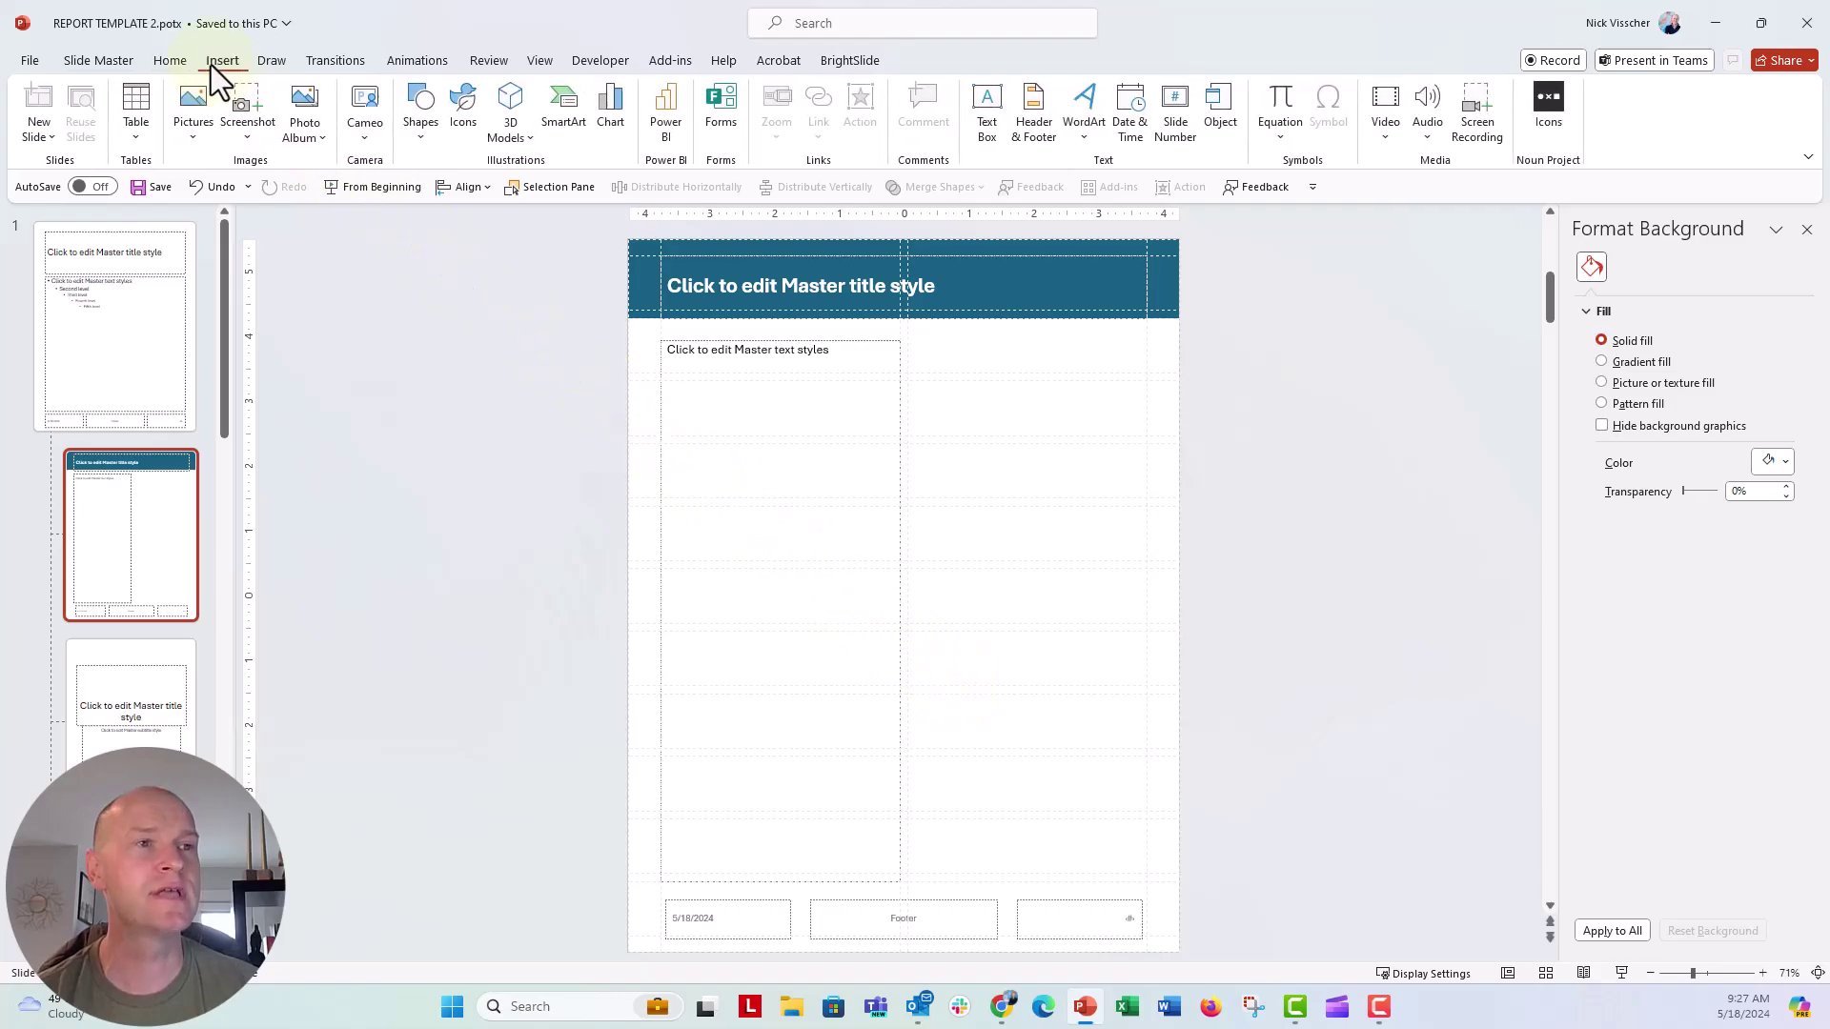
click(125, 62)
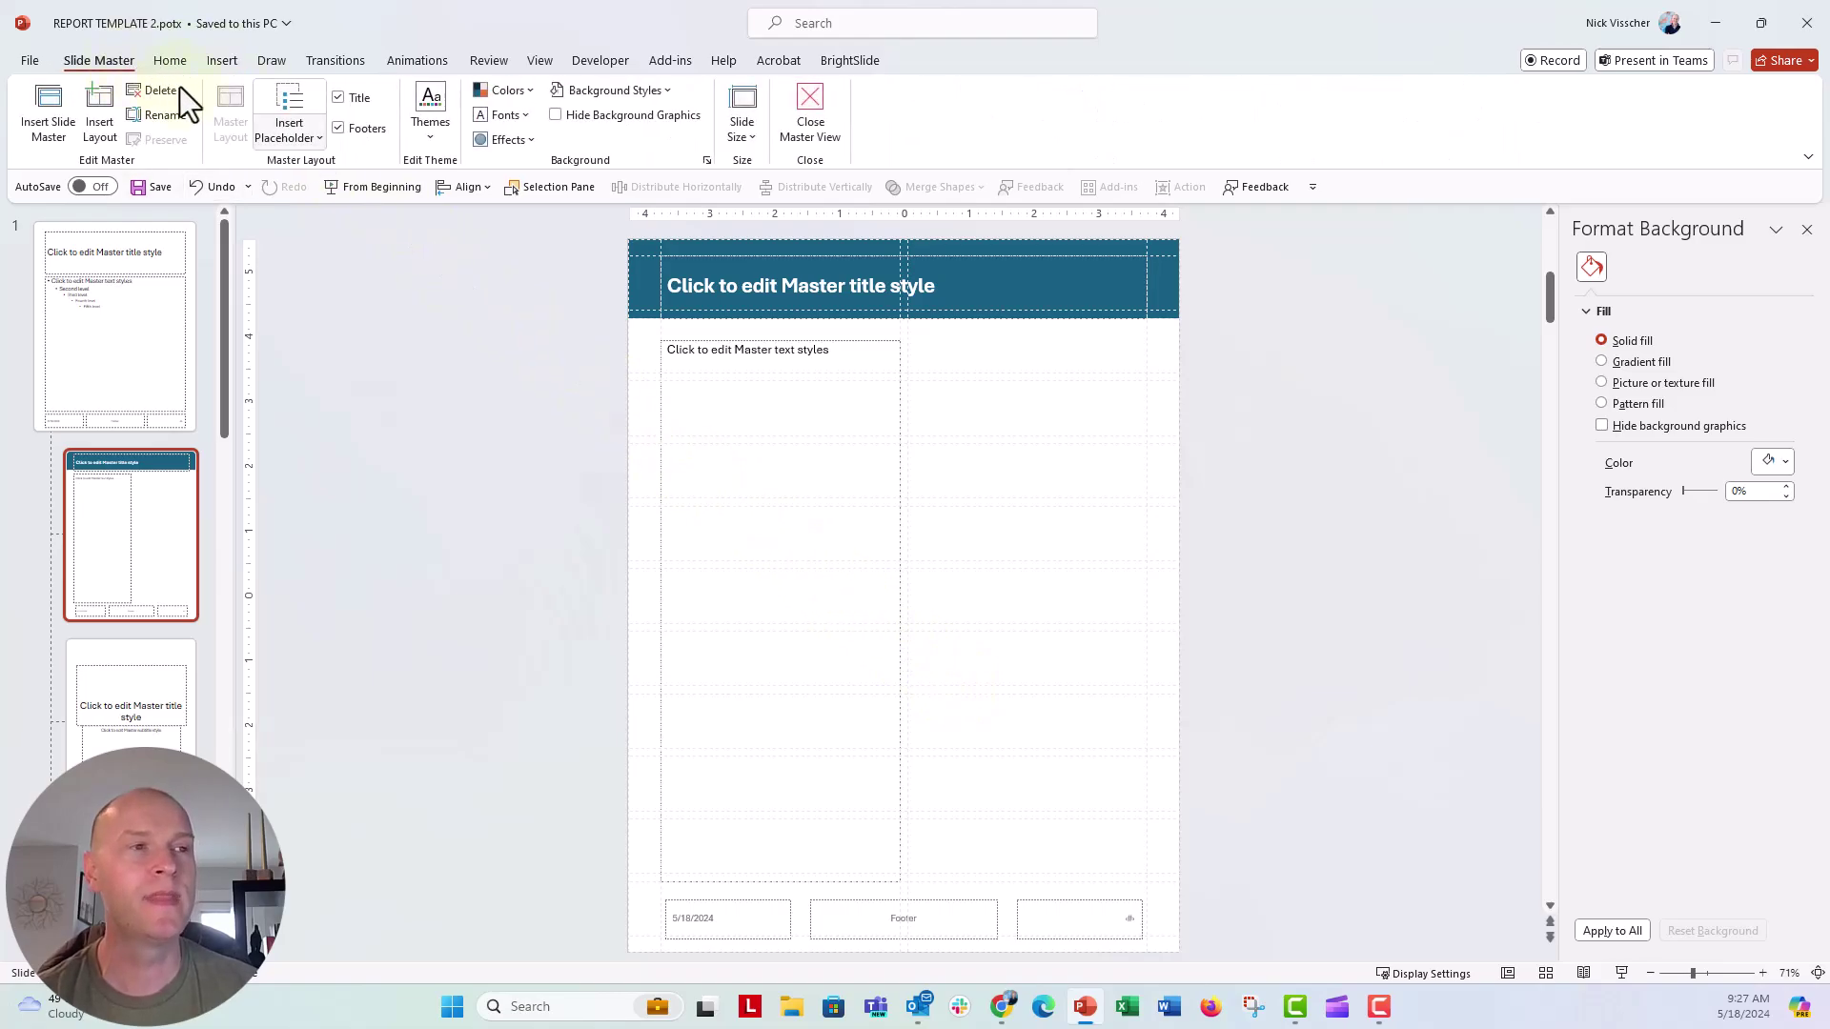
click(314, 143)
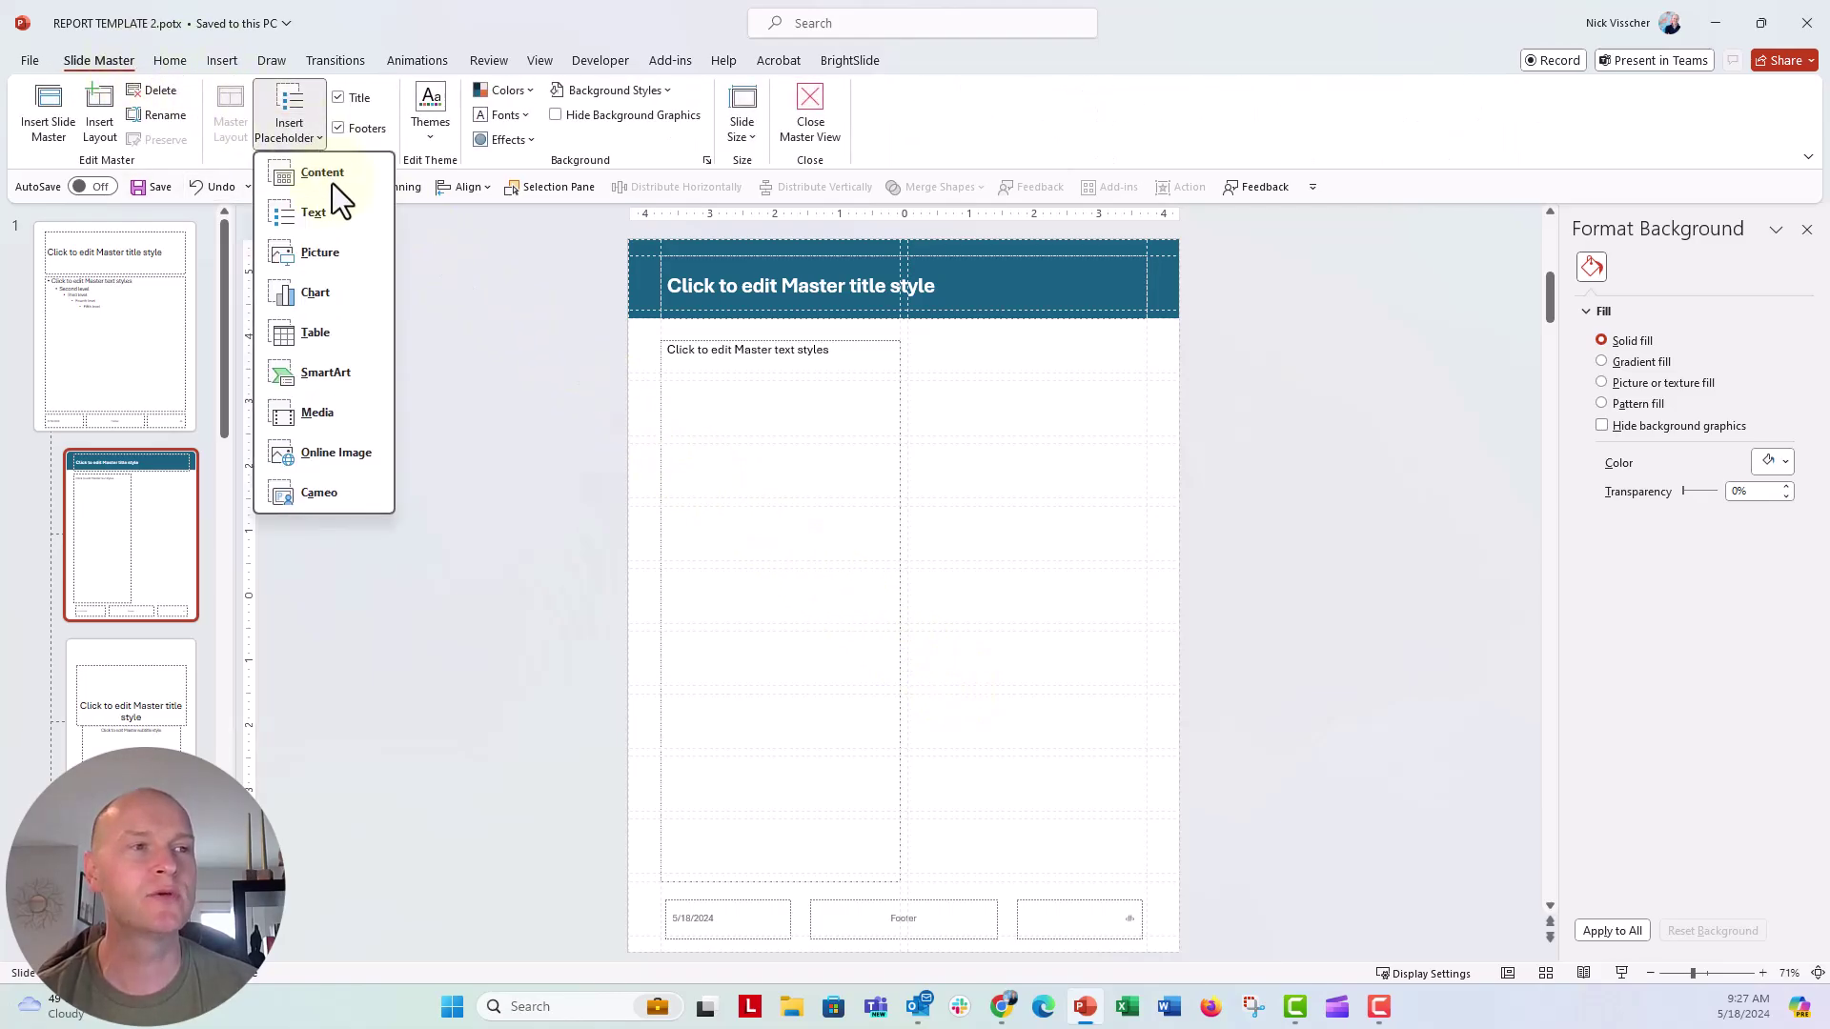
click(370, 259)
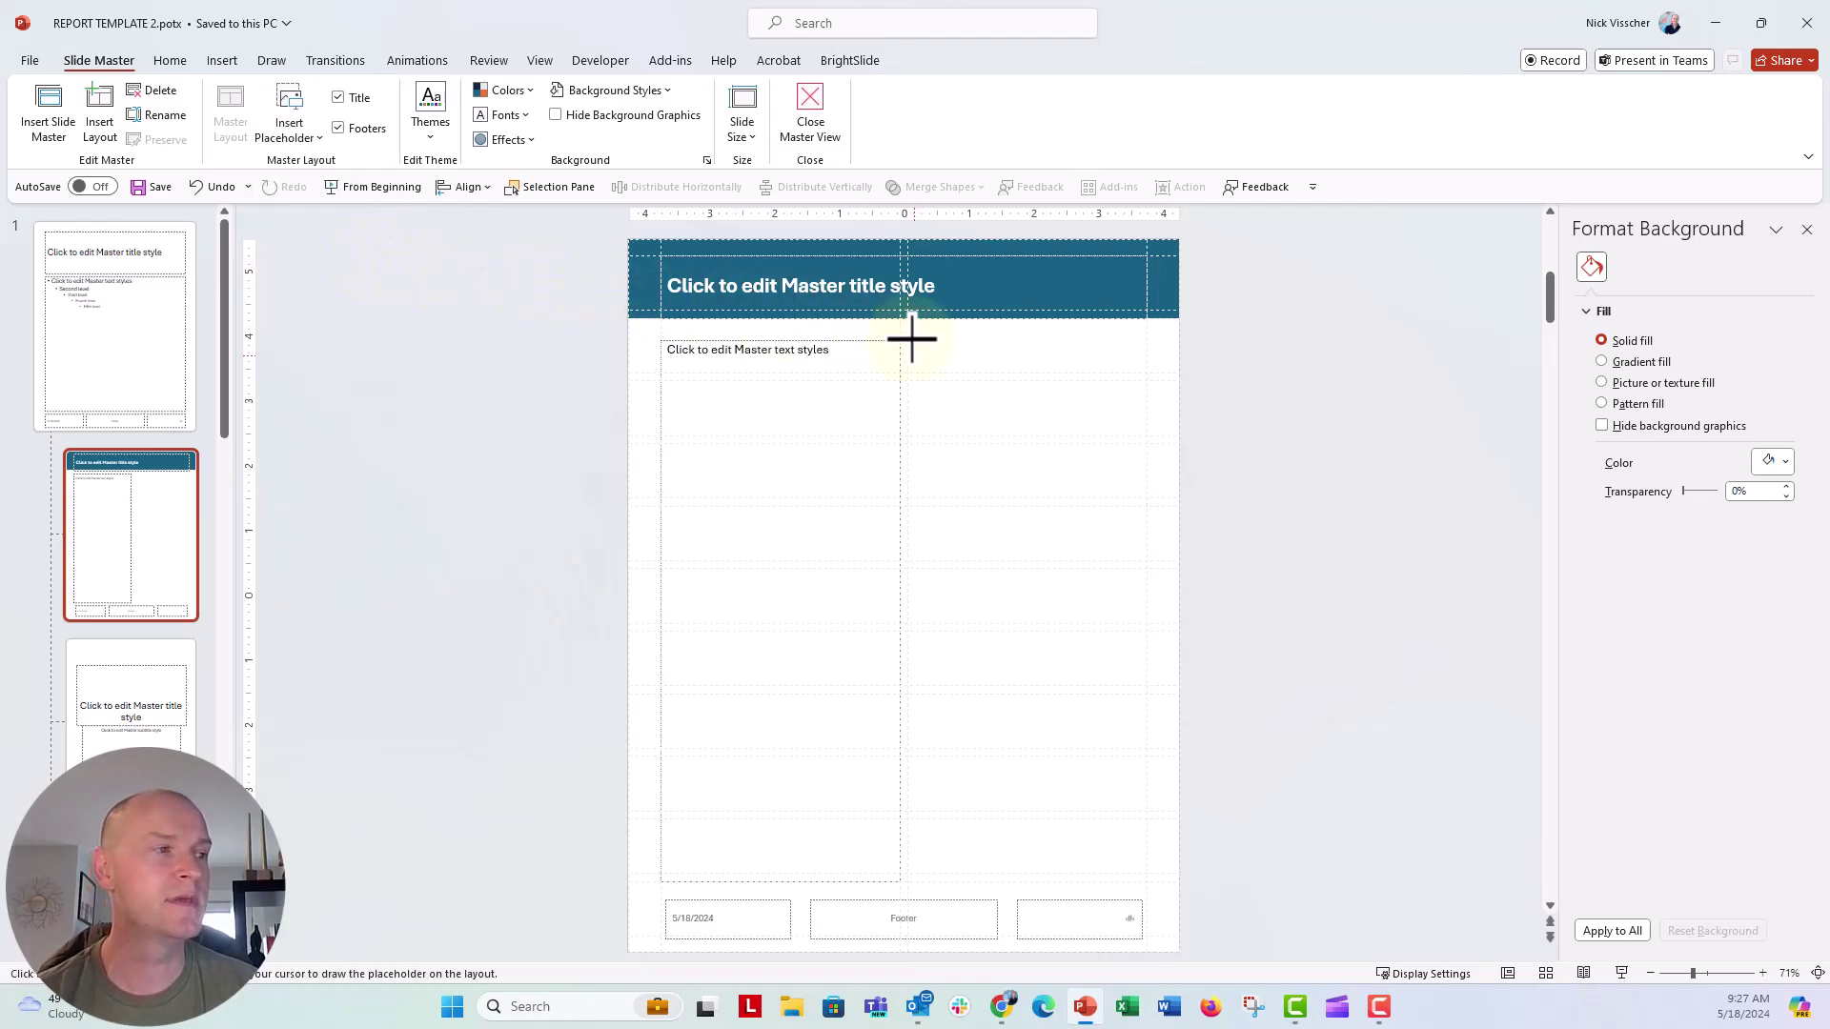
mouse_move(907, 341)
mouse_down()
mouse_move(964, 449)
mouse_move(1178, 540)
mouse_up()
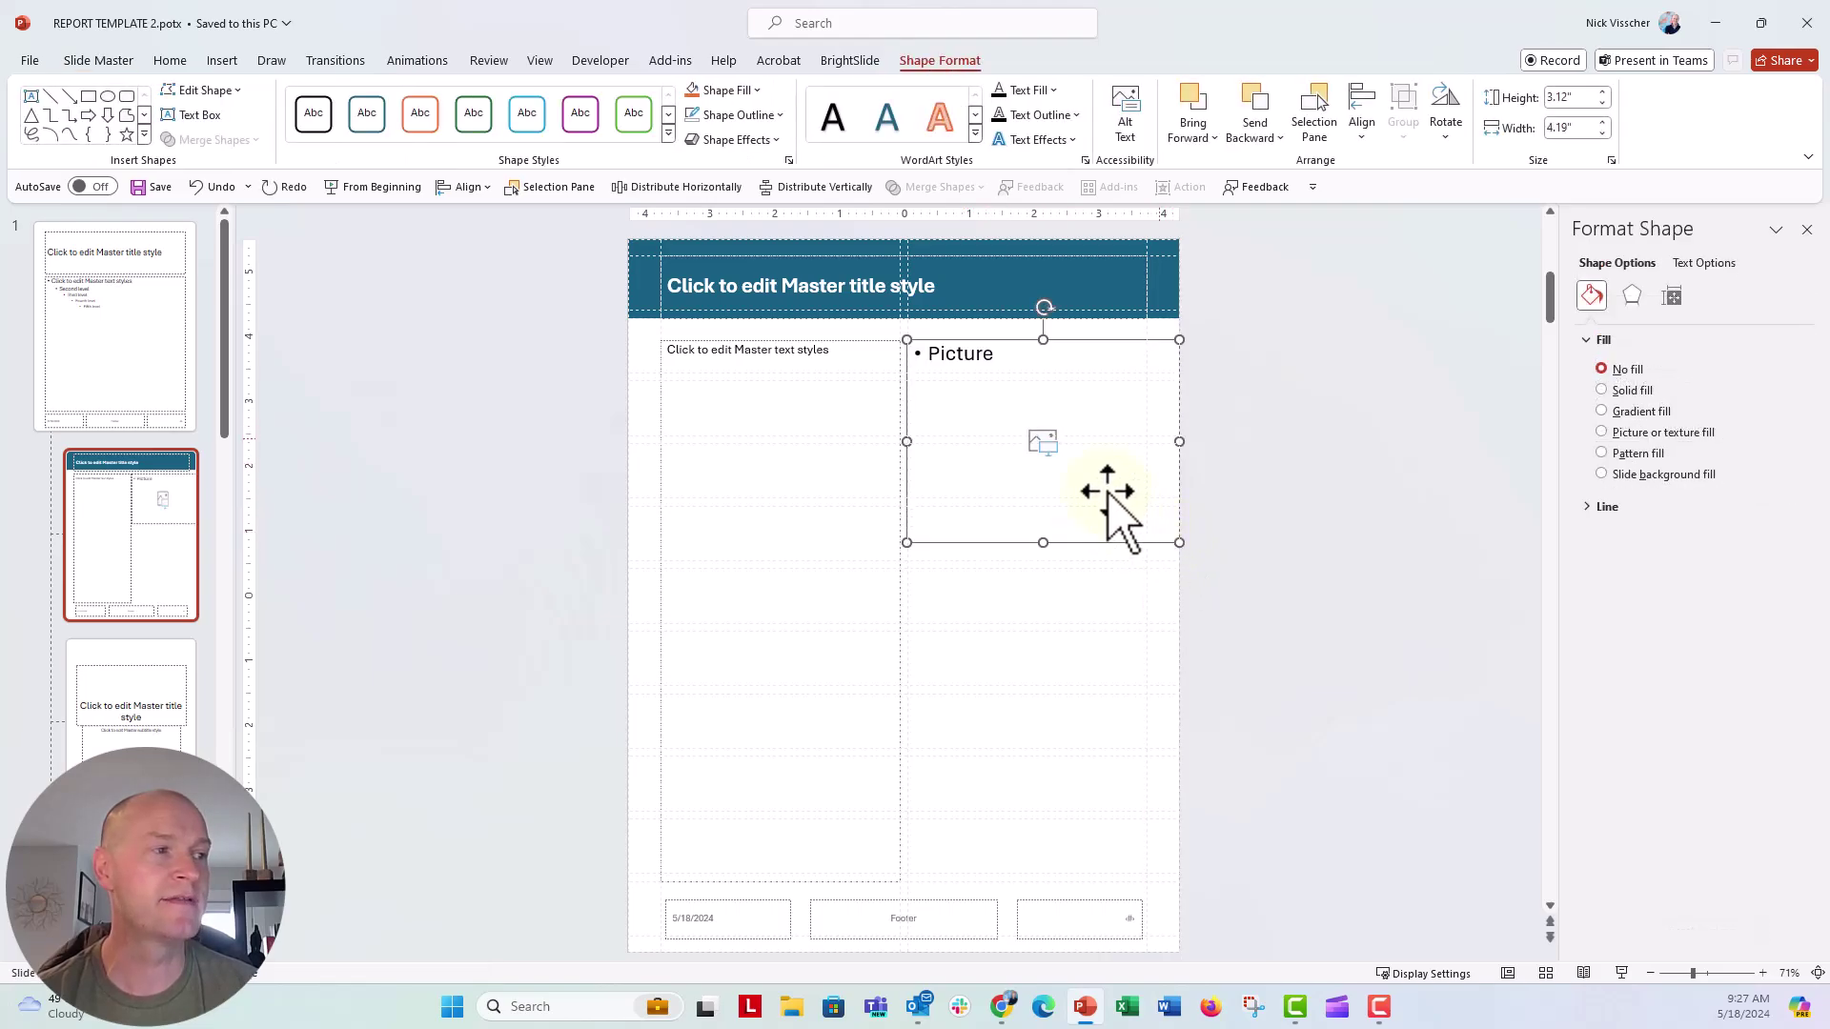
Replace the picture placeholder's prompt with 'Insert Picture Here', without a bullet.
double_click(925, 354)
key(BackSpace)
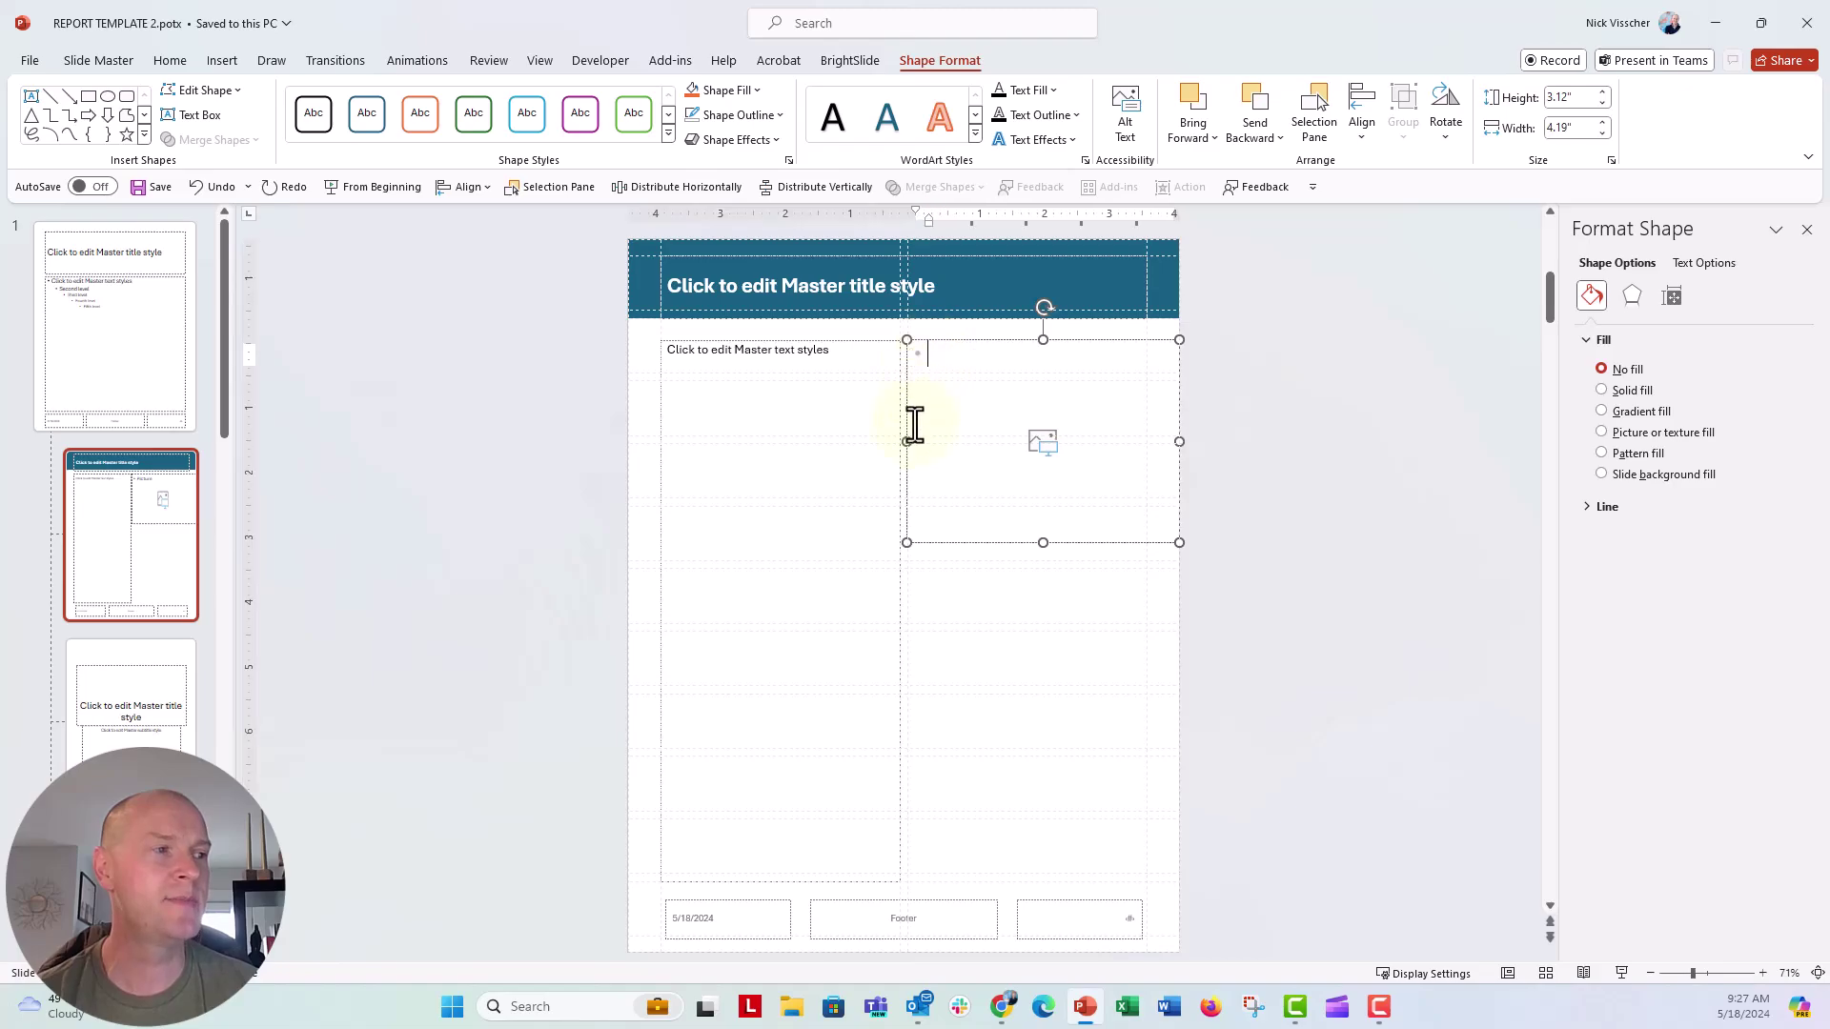
key(BackSpace)
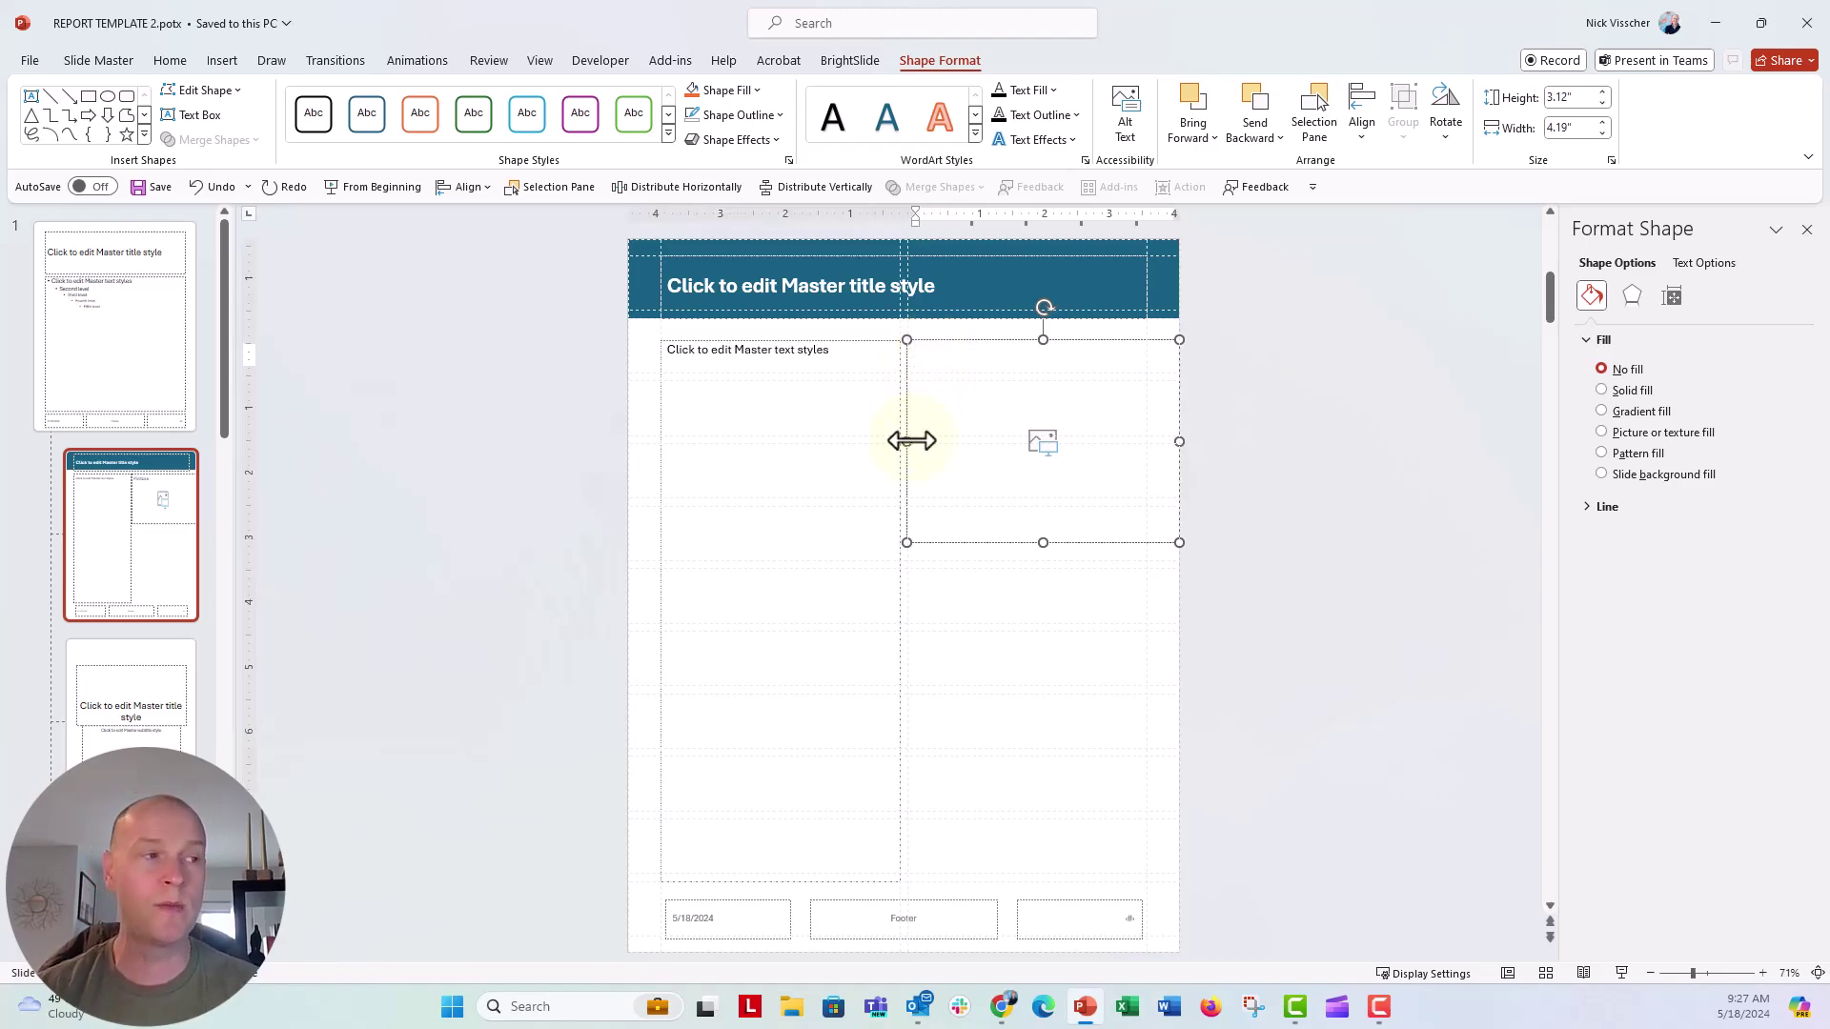
text(Picture)
key(BackSpace)
key(BackSpace)
key(BackSpace)
key(BackSpace)
key(BackSpace)
key(BackSpace)
key(BackSpace)
text(Insert)
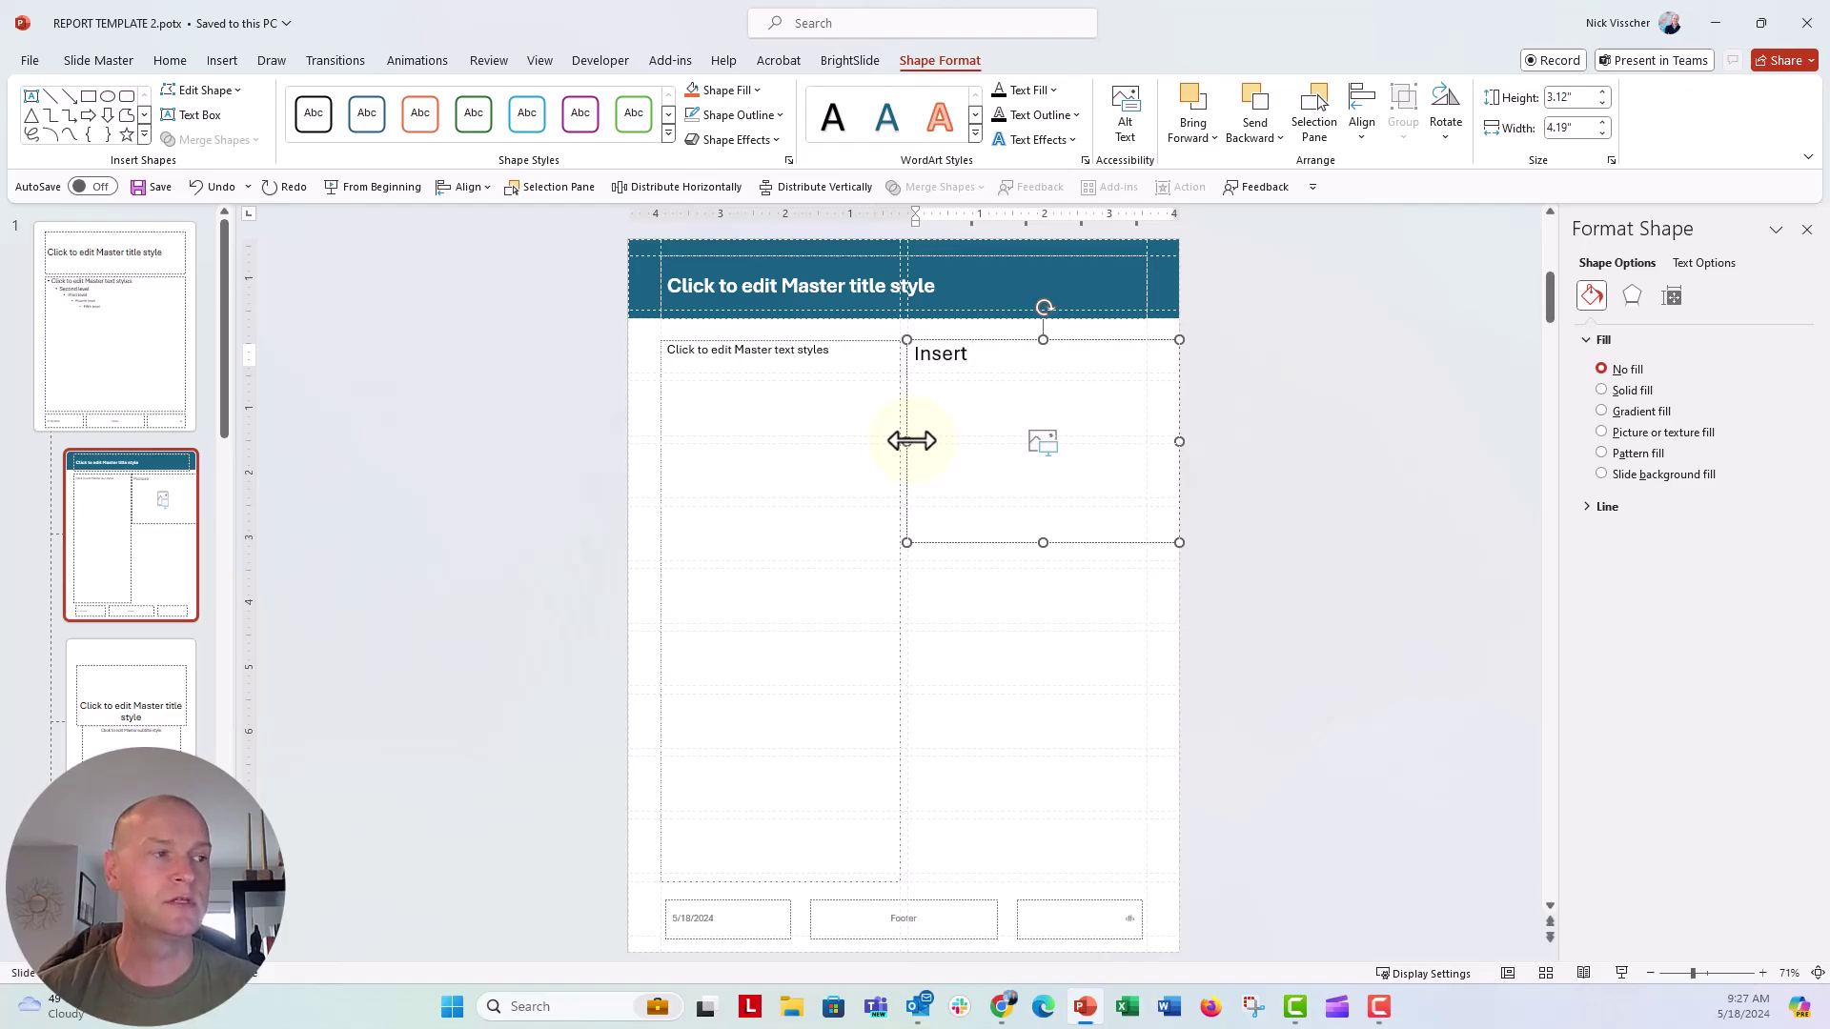
text( Picture Here)
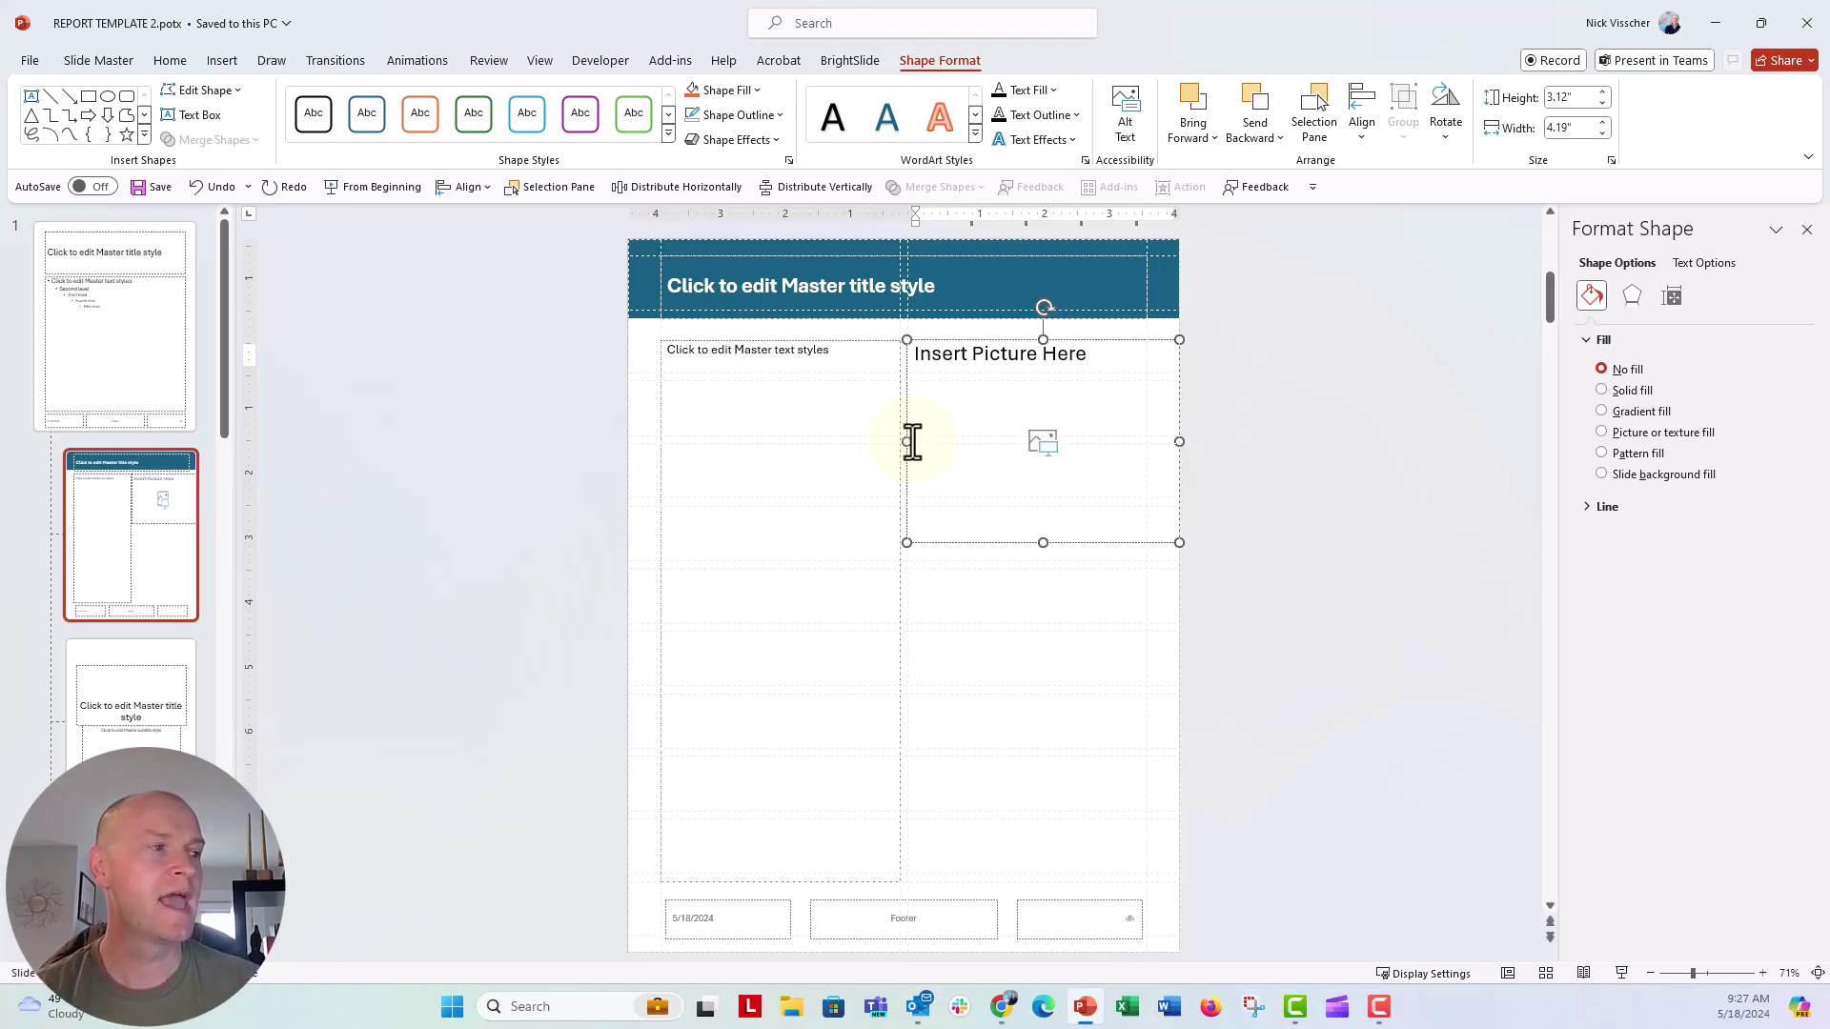
click(1132, 340)
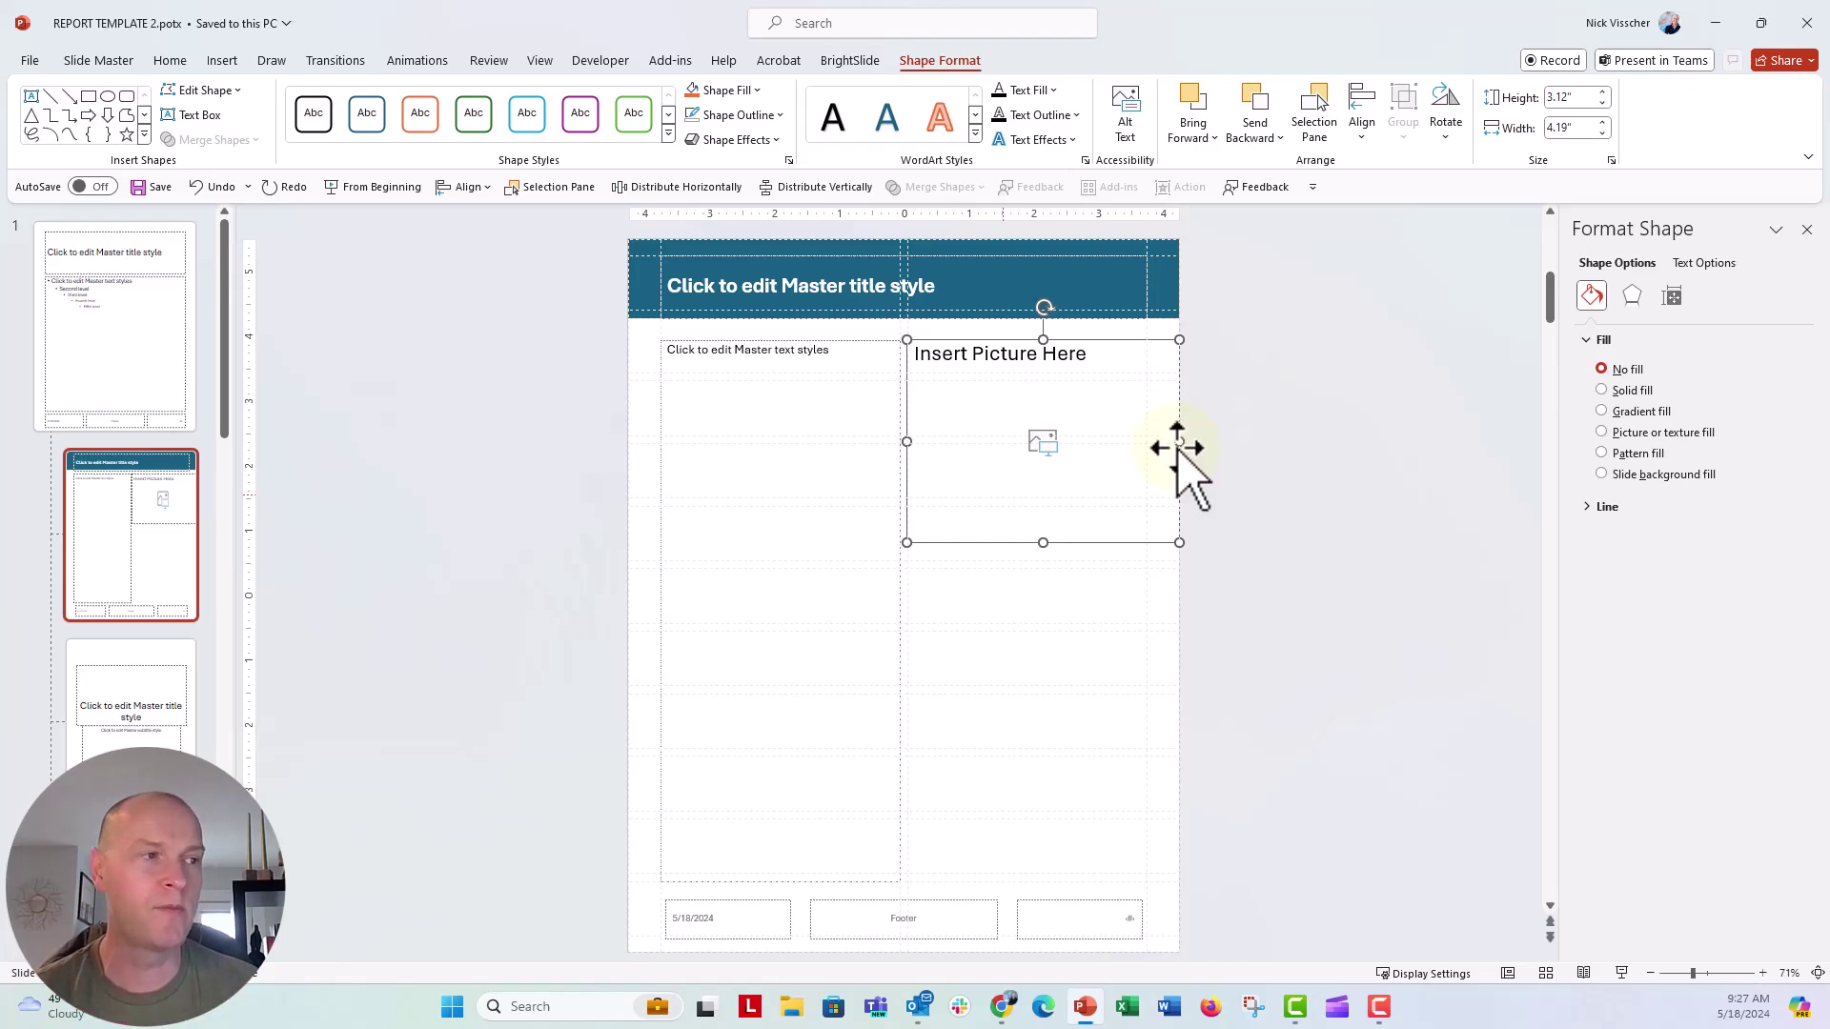
Draw a content placeholder in the lower right column, below the picture placeholder.
click(659, 435)
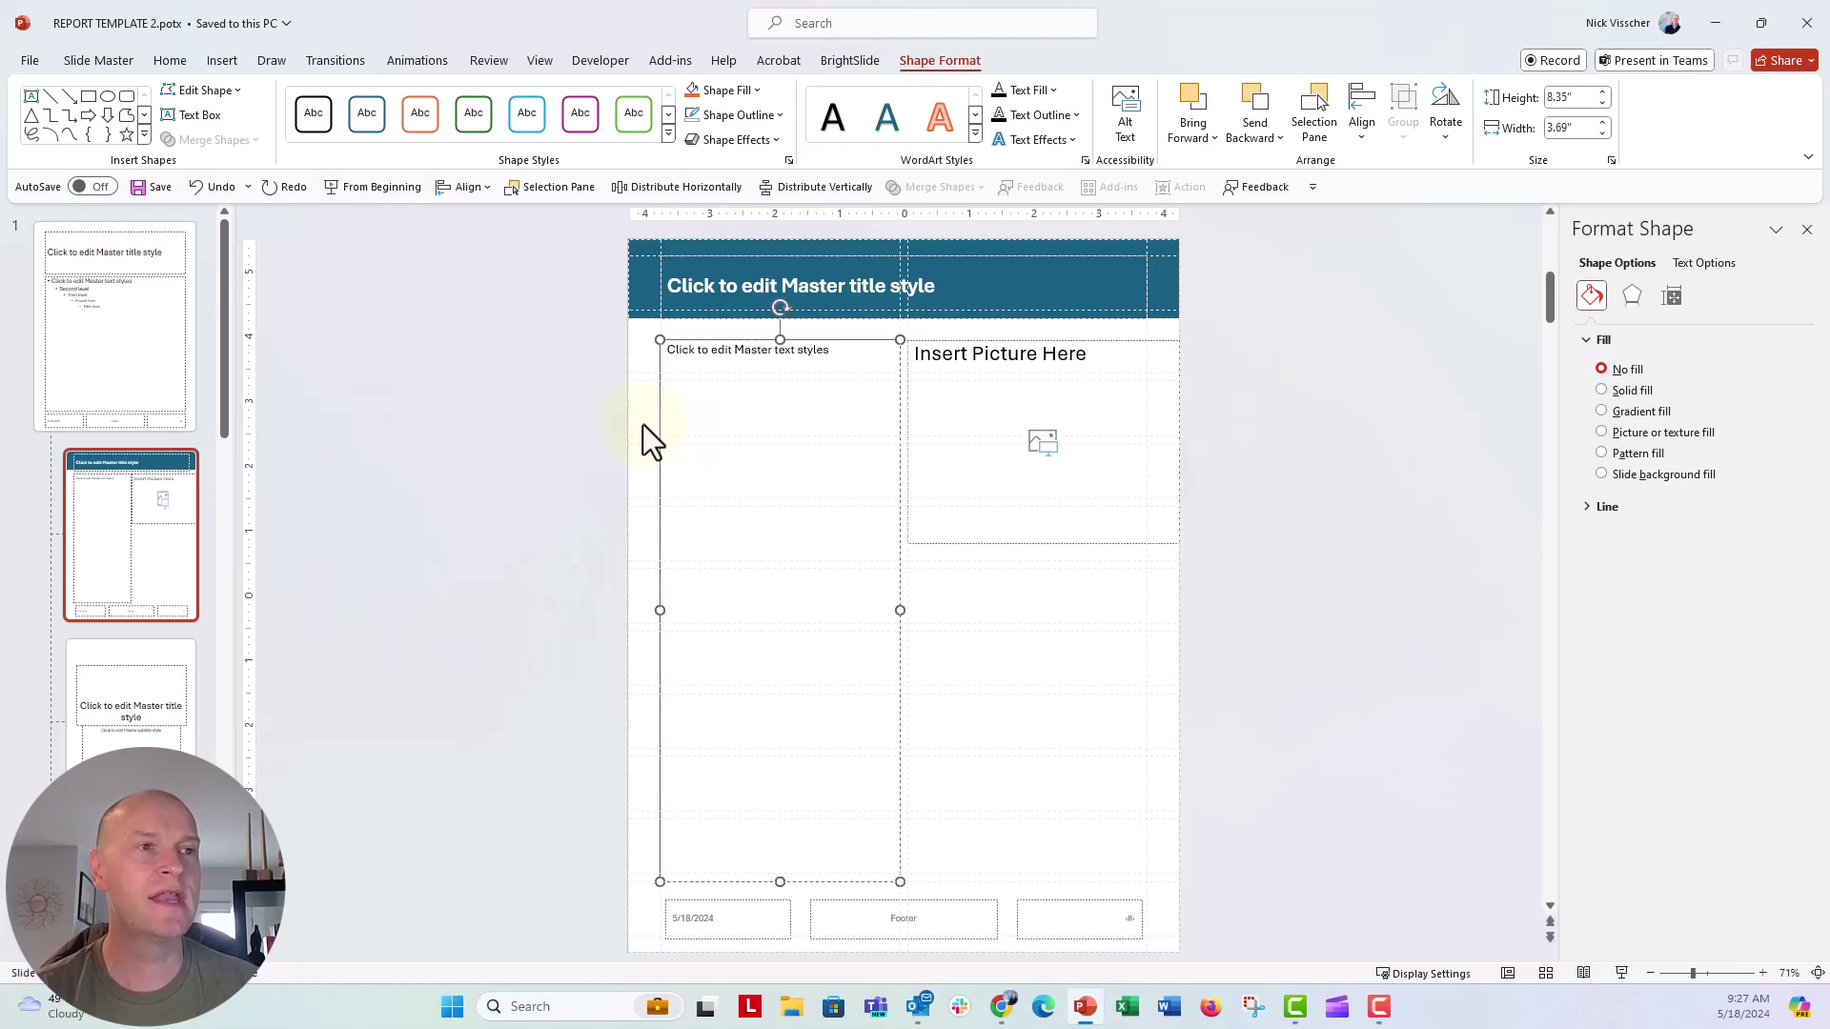
click(122, 59)
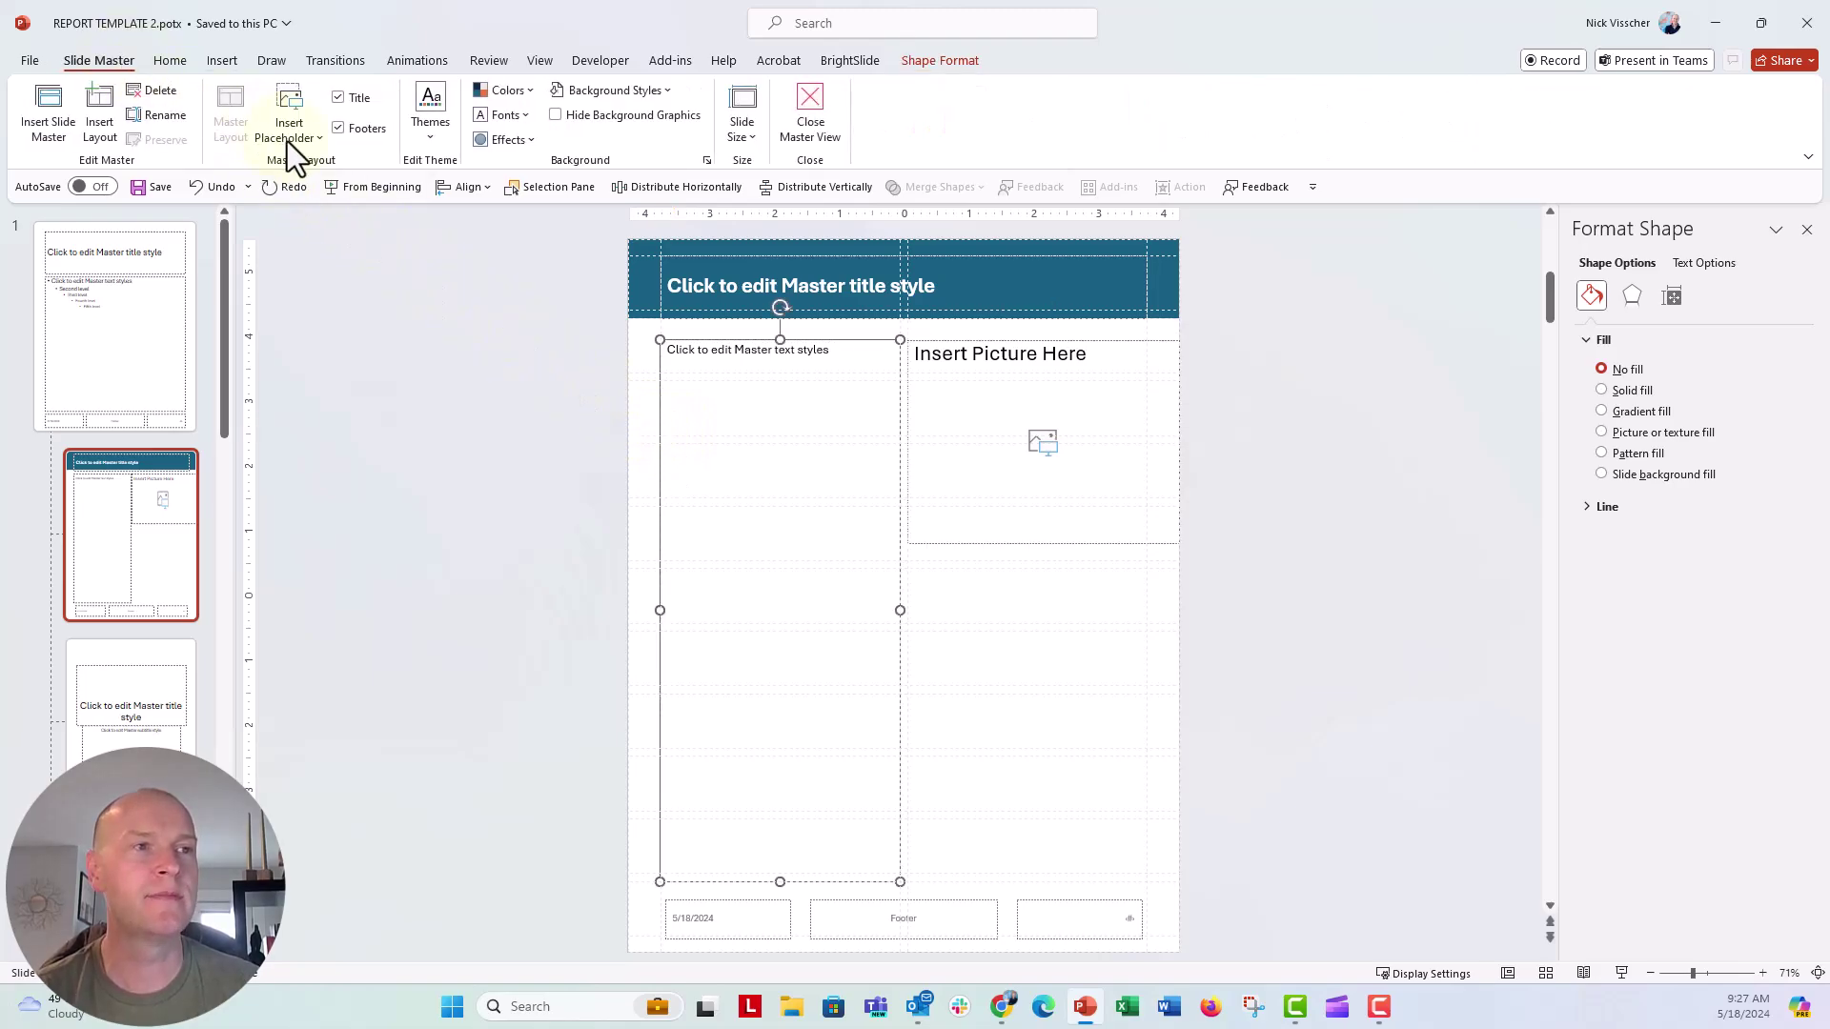
click(288, 141)
click(319, 183)
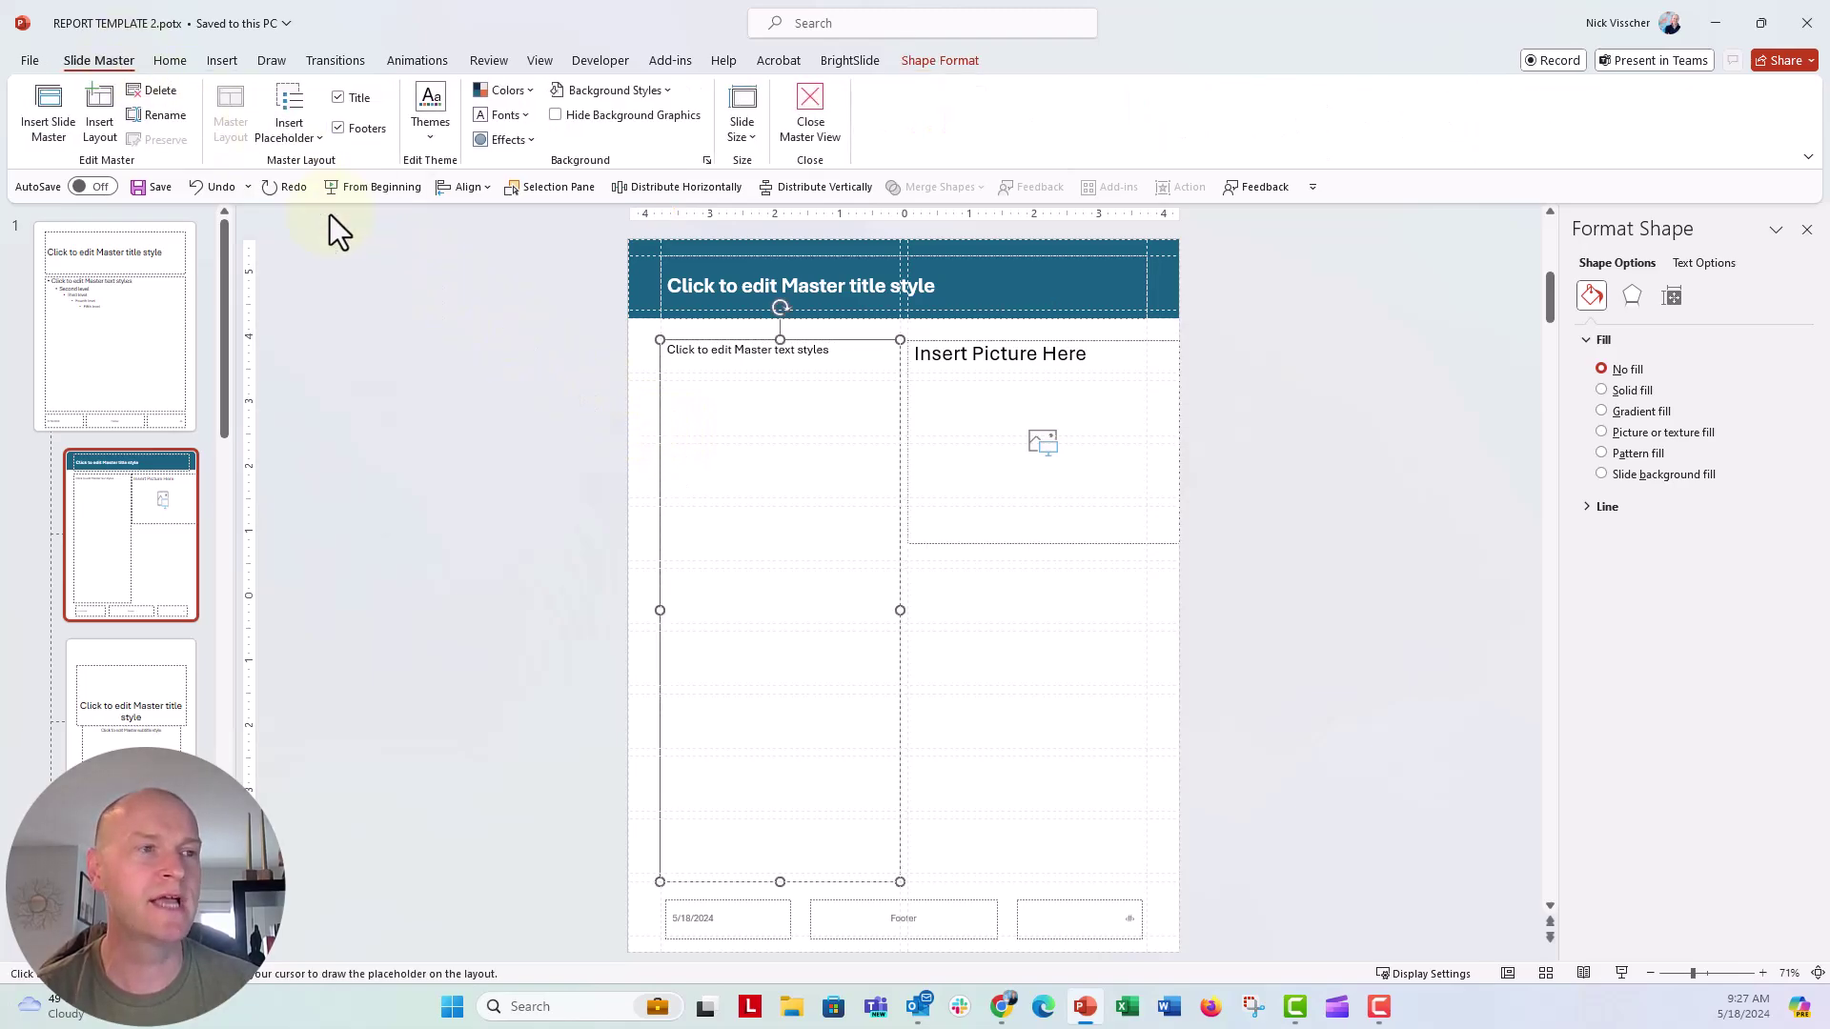
drag(907, 561, 1146, 873)
drag(1027, 869, 1025, 882)
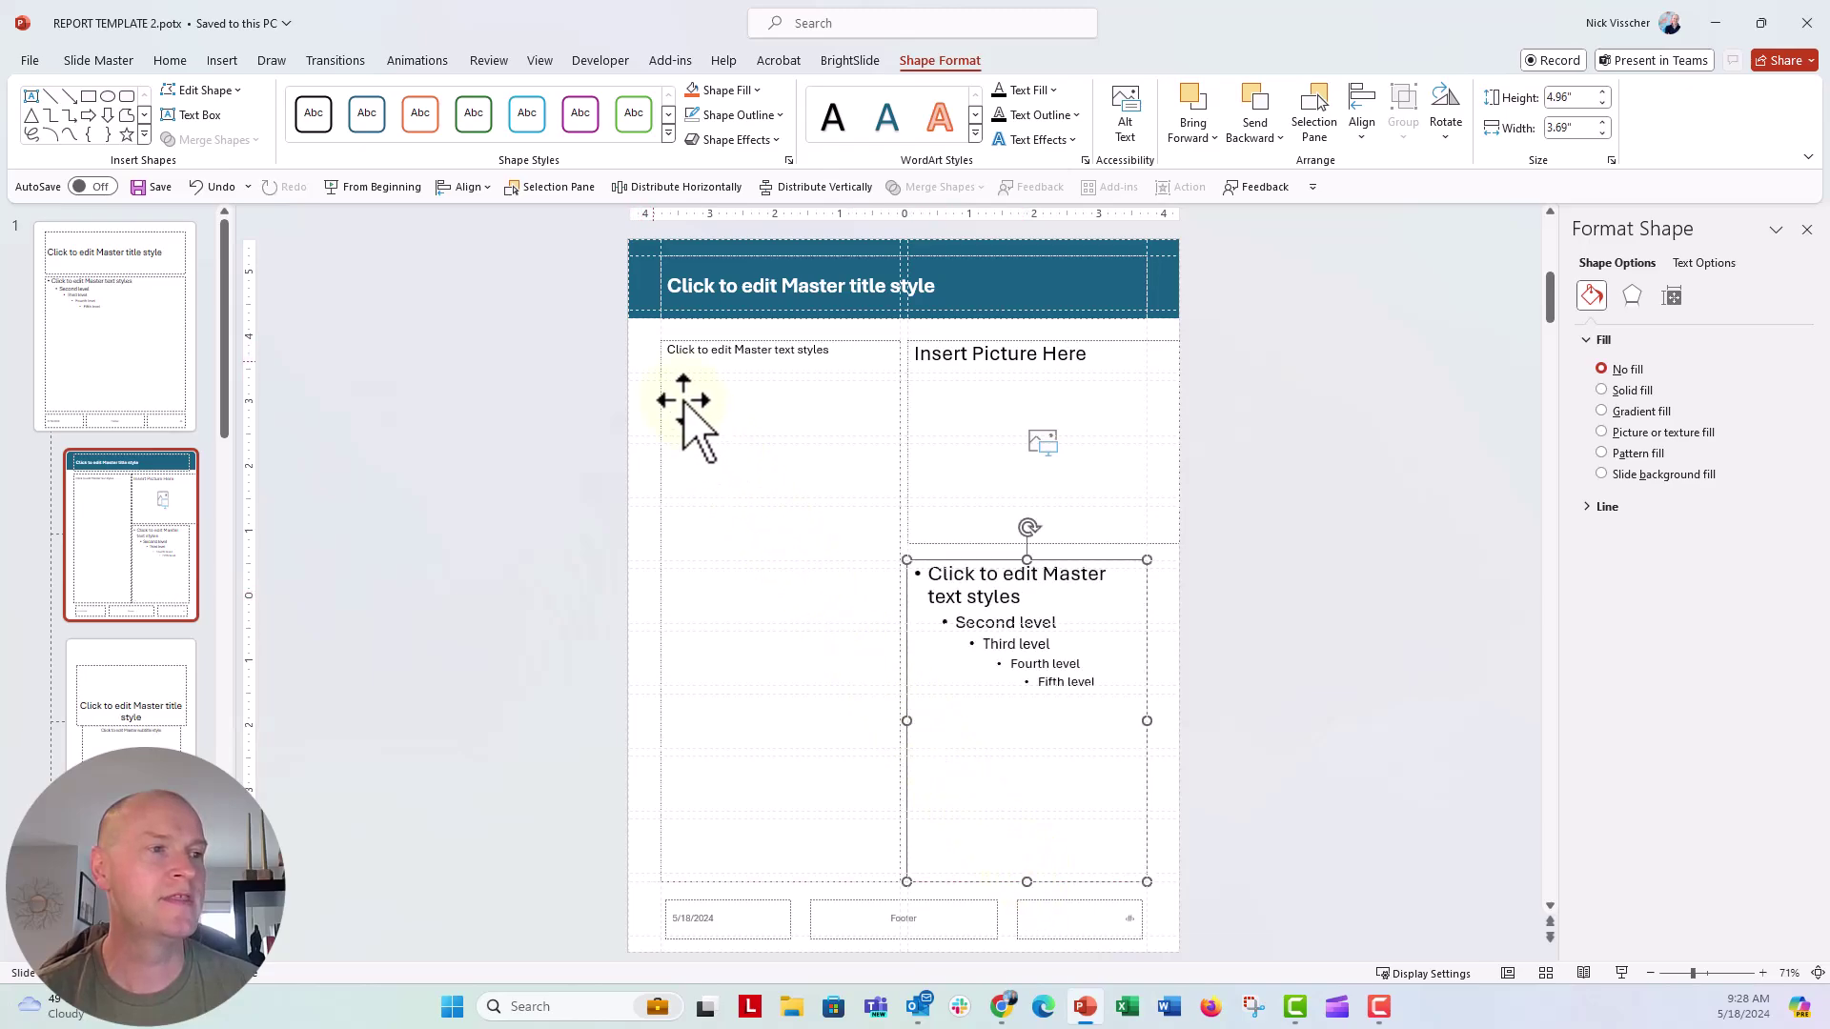
Format Paint the left placeholder's styling onto it and delete text levels two to five.
click(660, 363)
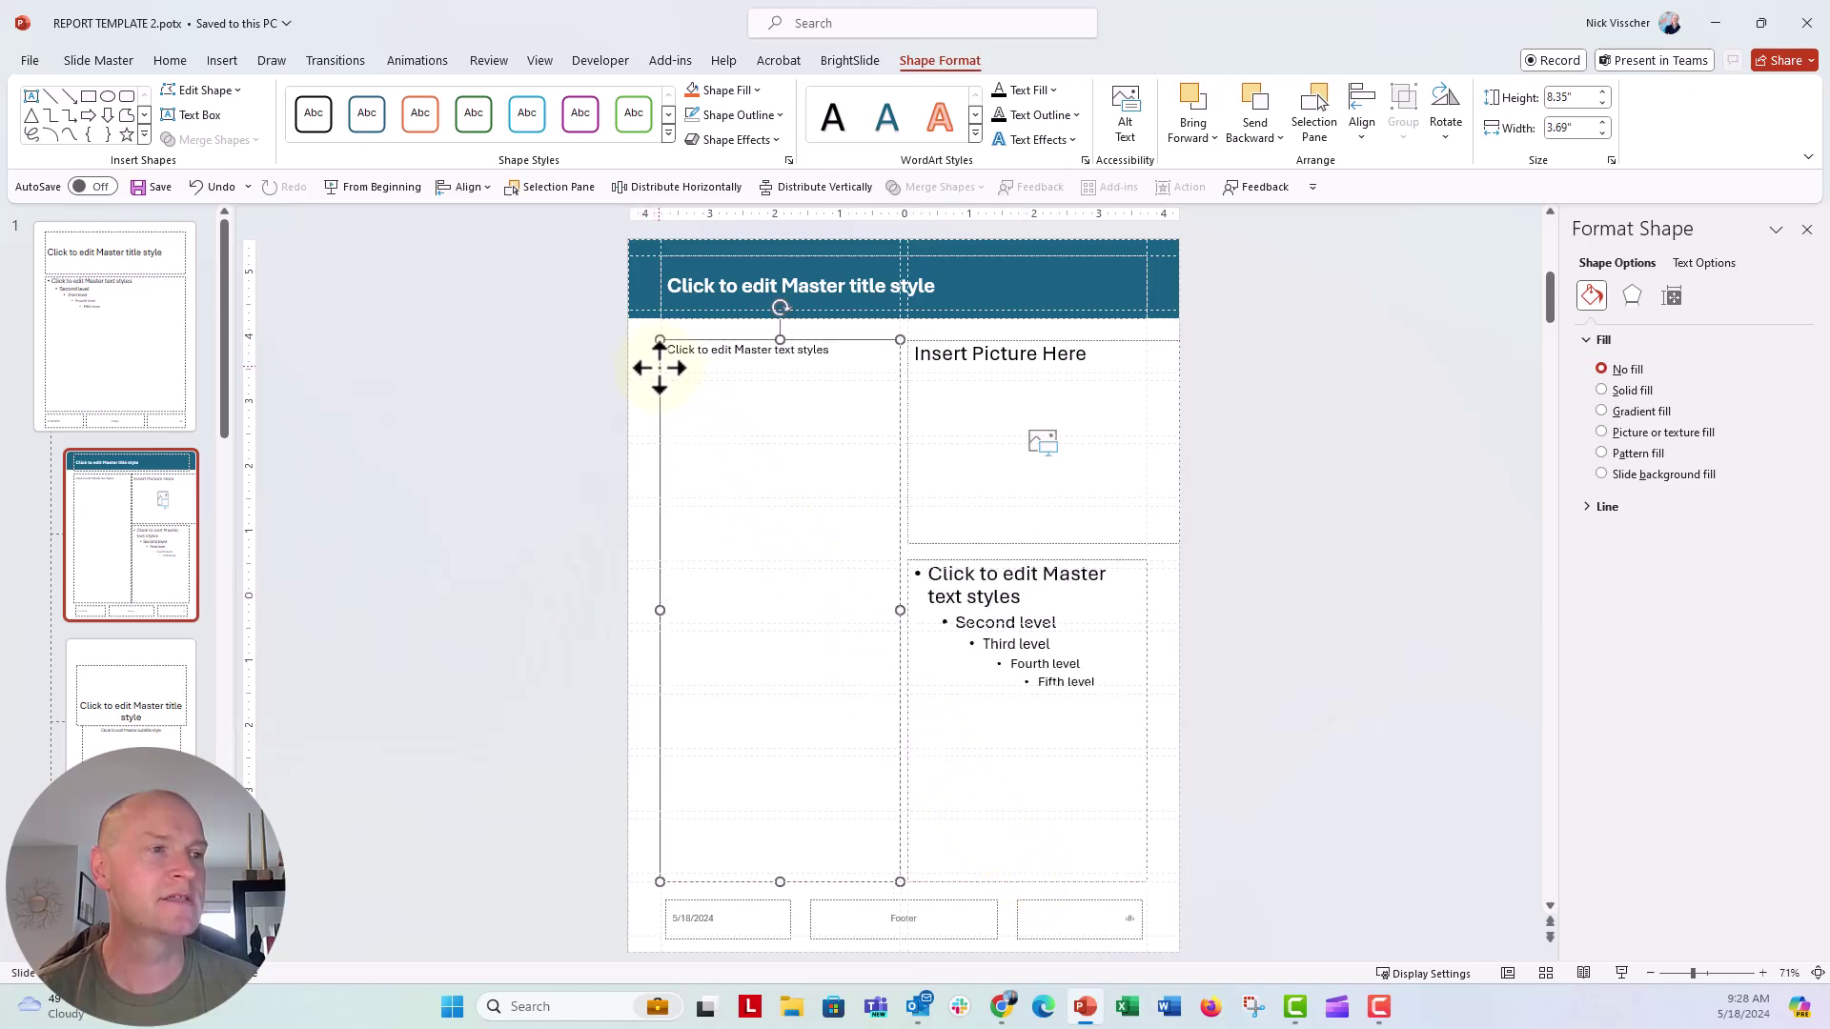
click(71, 61)
click(167, 60)
click(121, 140)
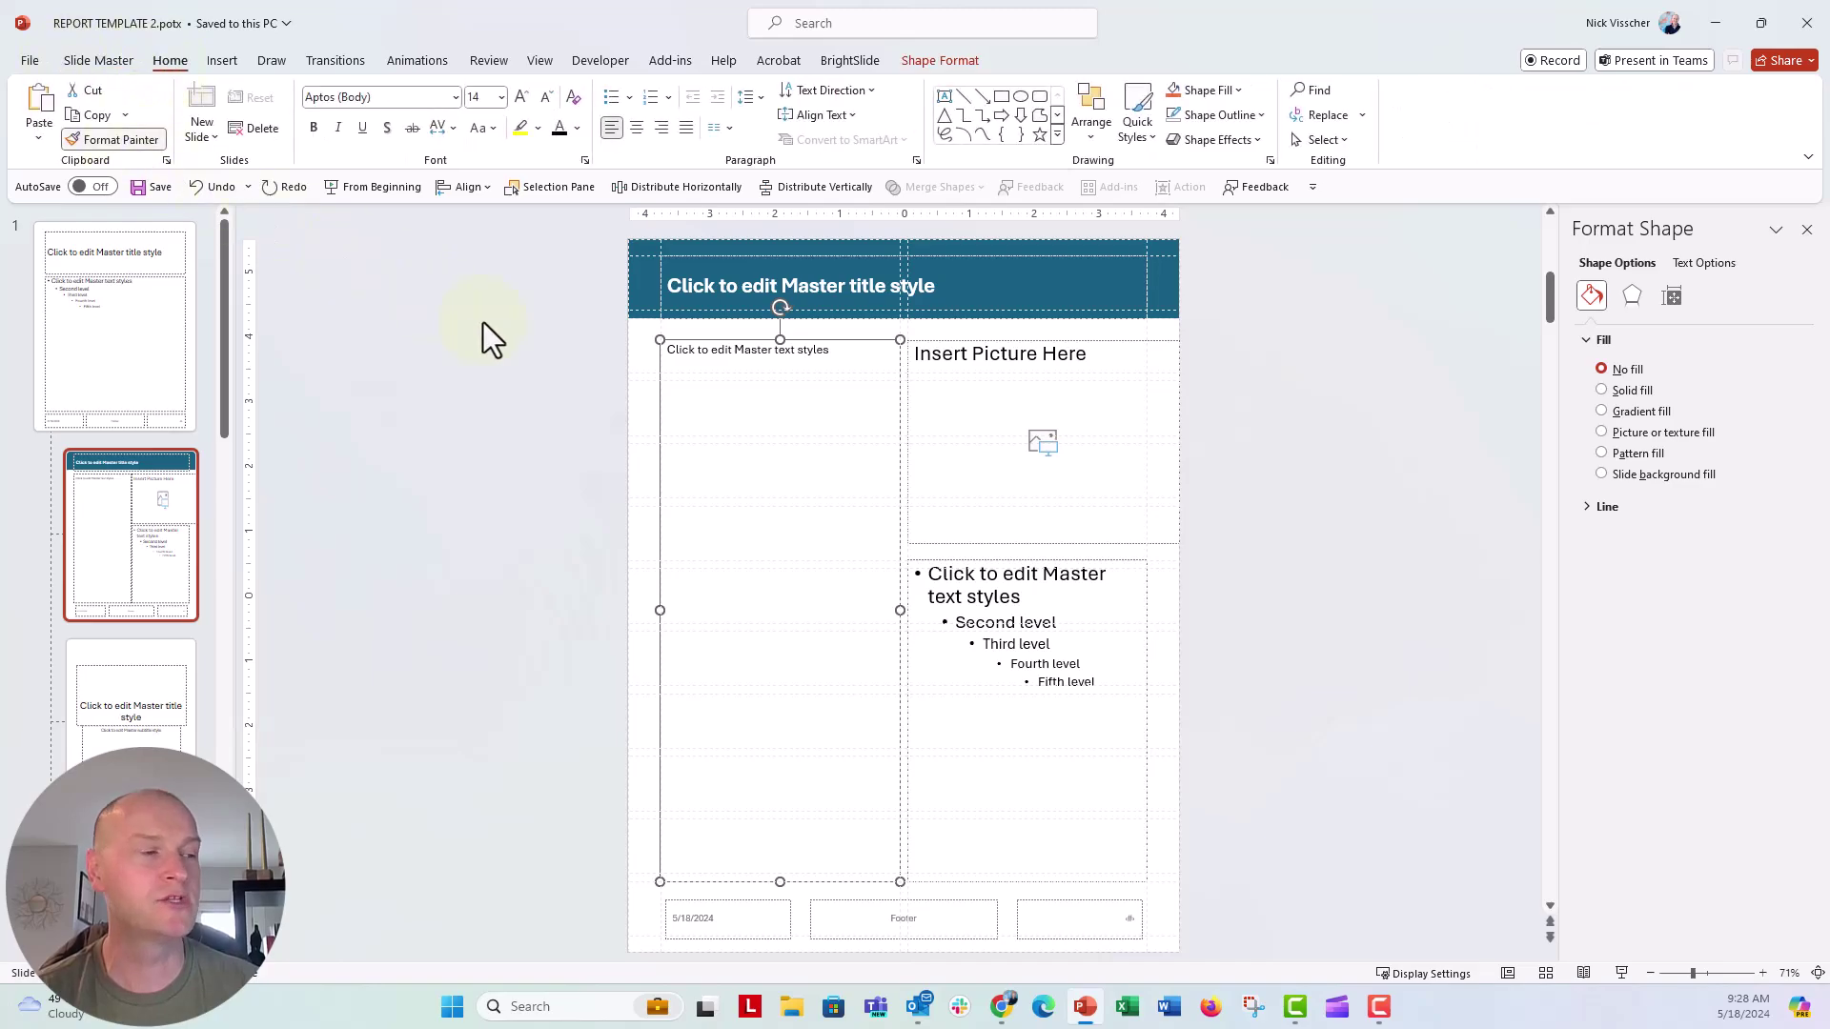
click(972, 564)
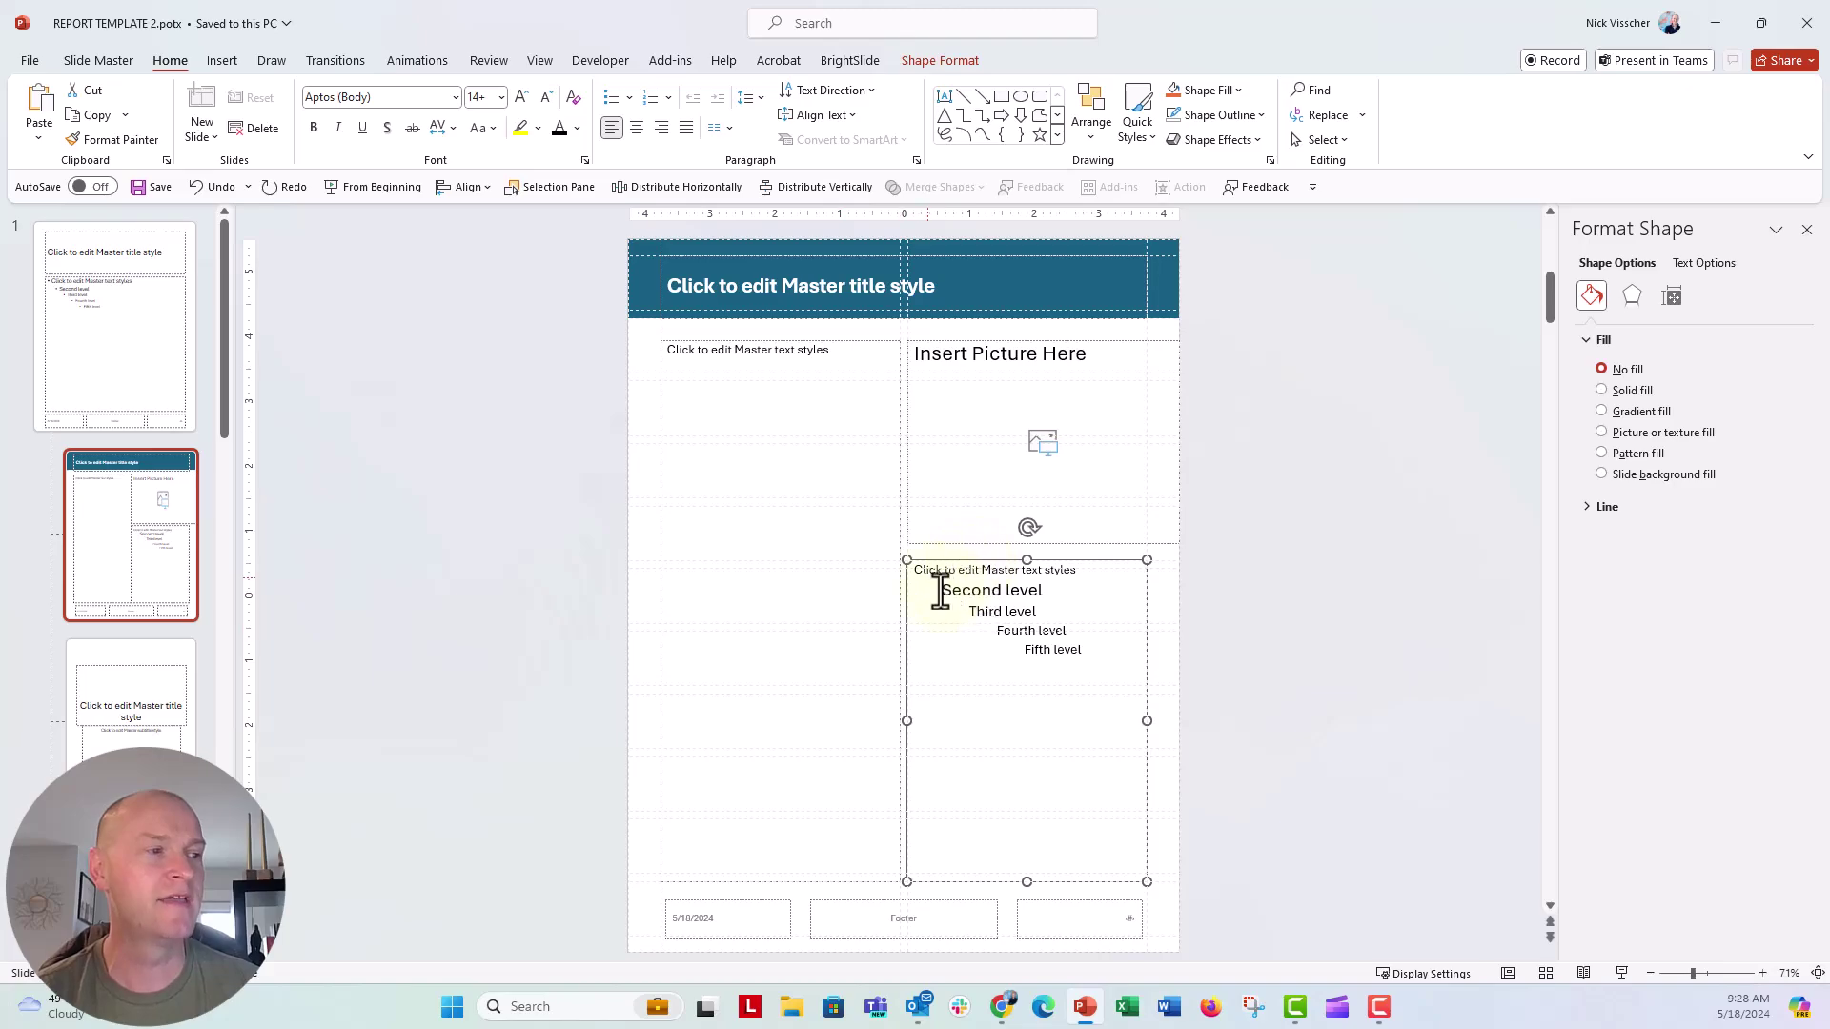
drag(941, 591, 1232, 742)
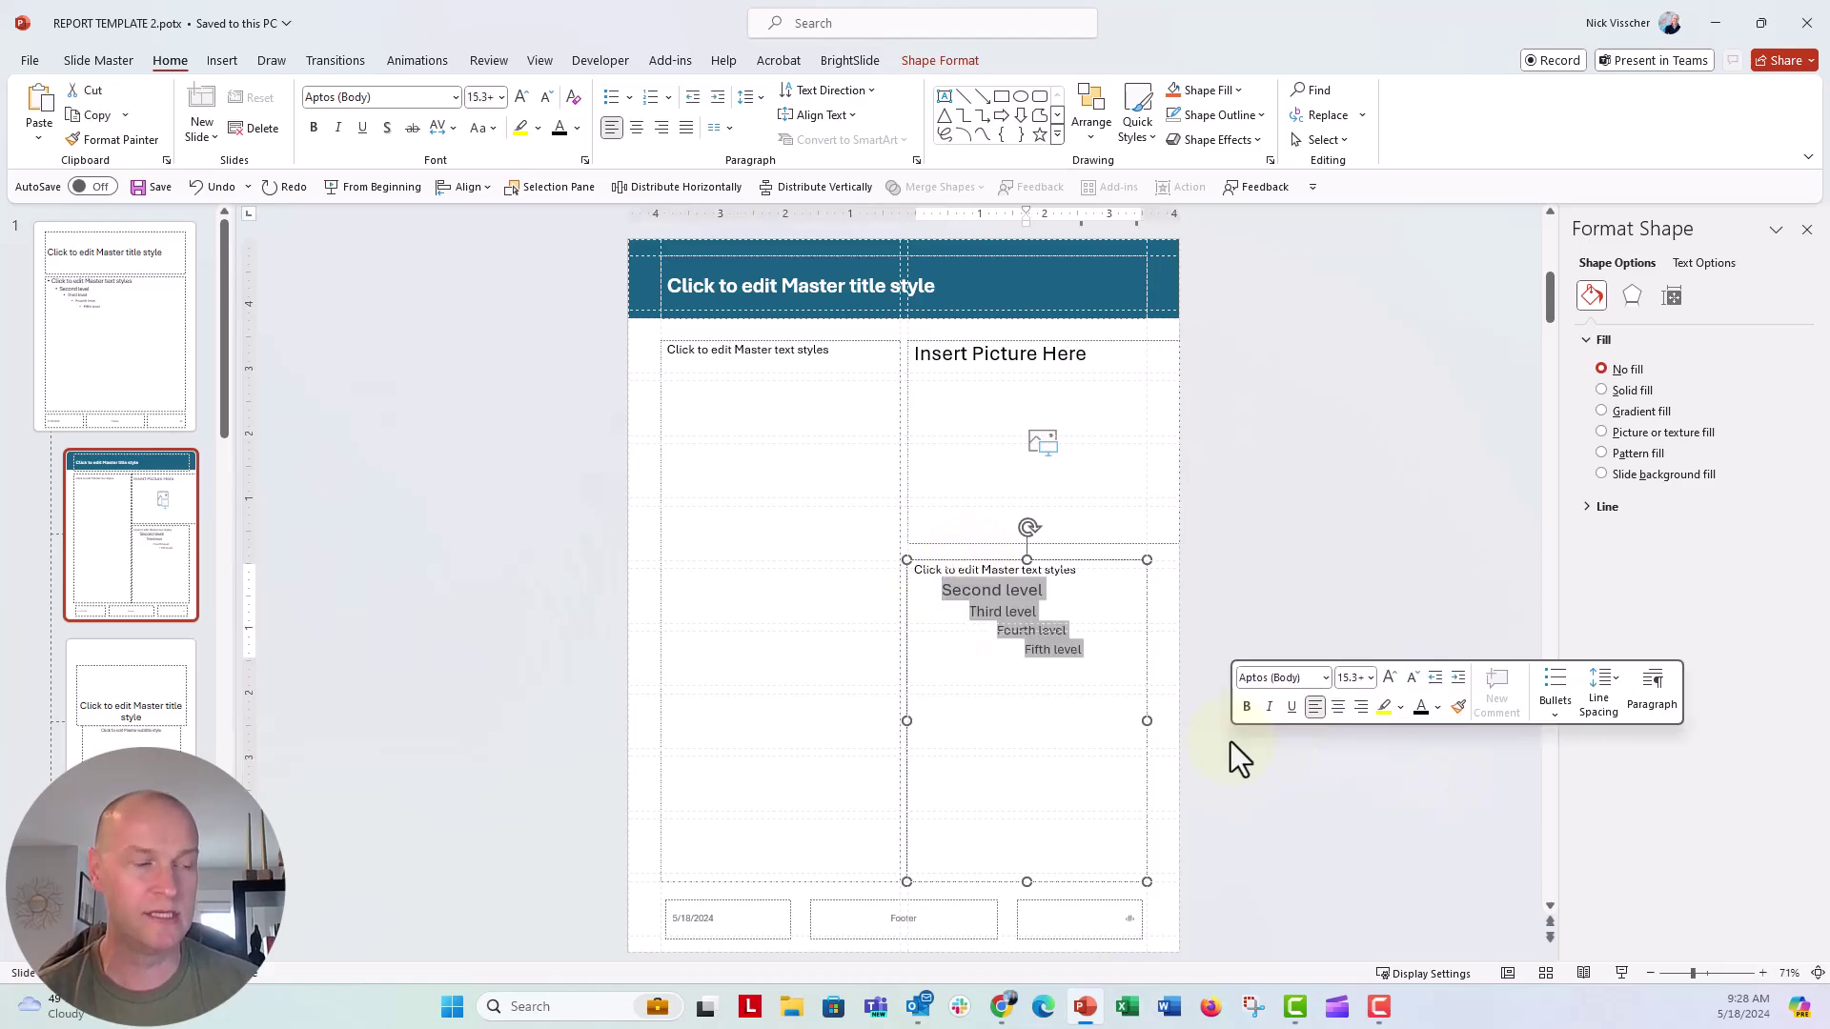
key(BackSpace)
key(BackSpace)
Return to Normal view and add slide 2 using the Custom Layout.
click(465, 661)
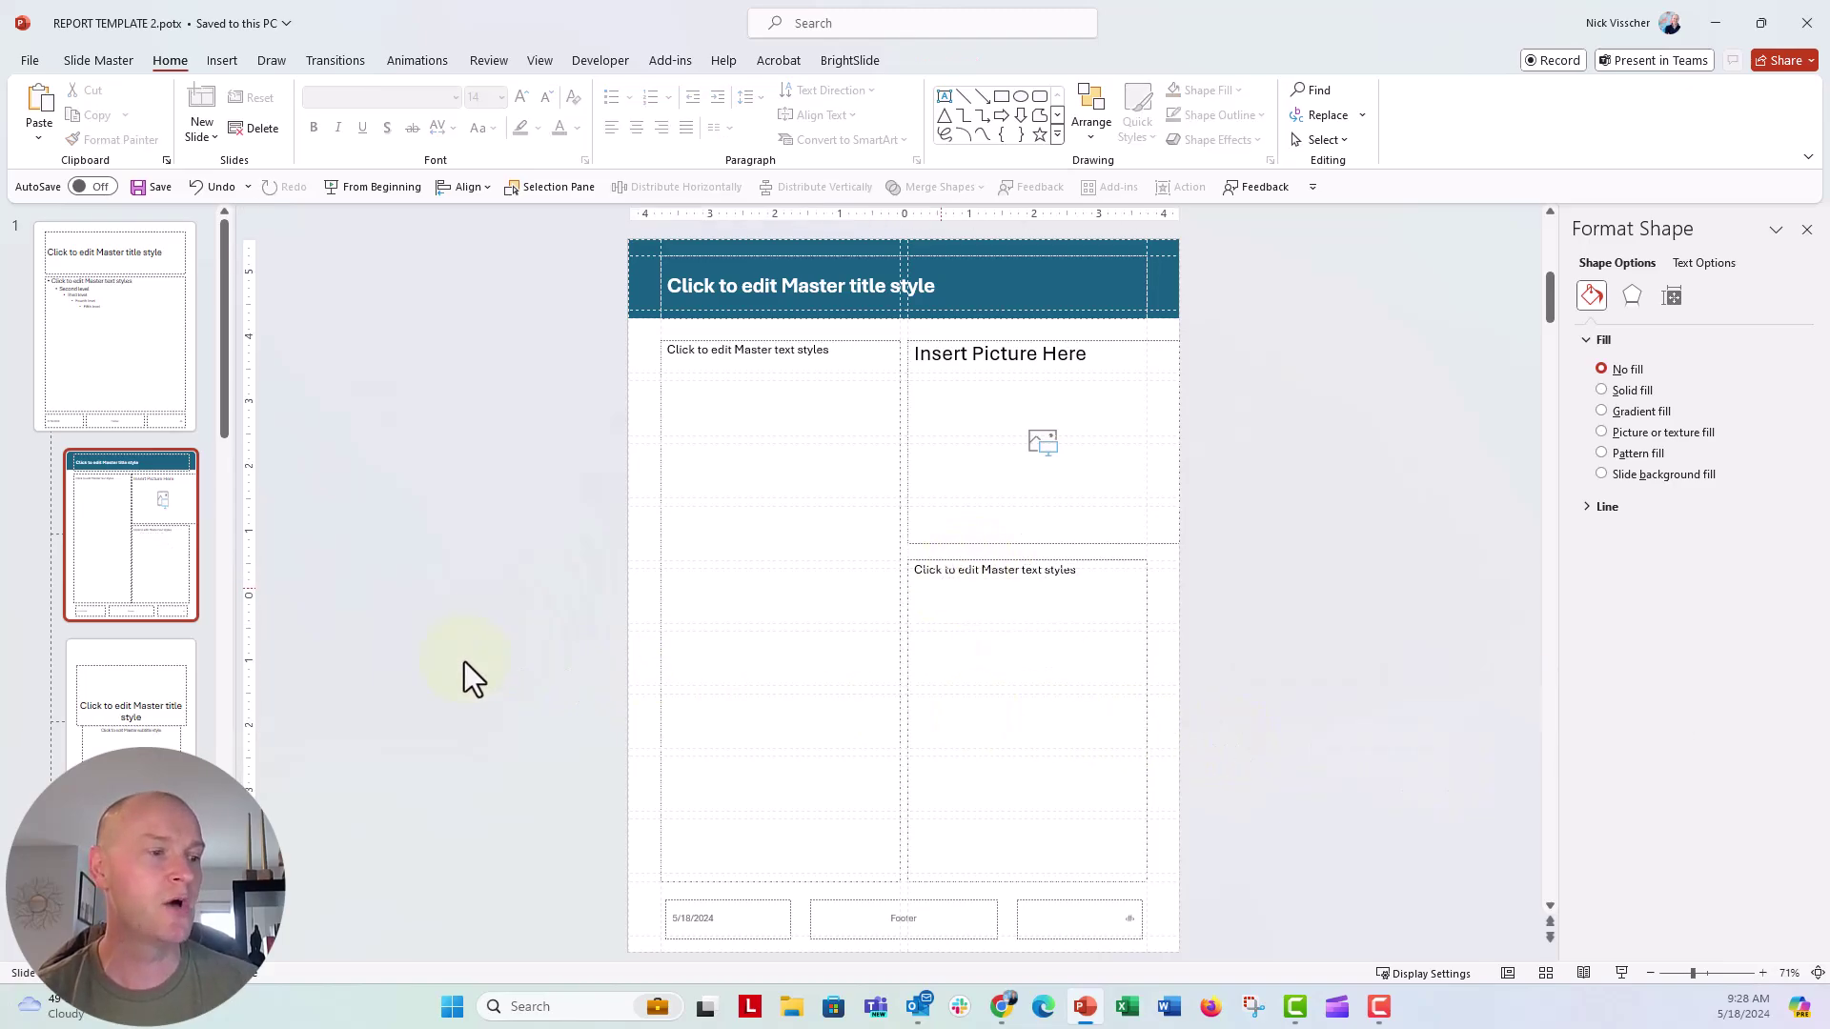
click(550, 64)
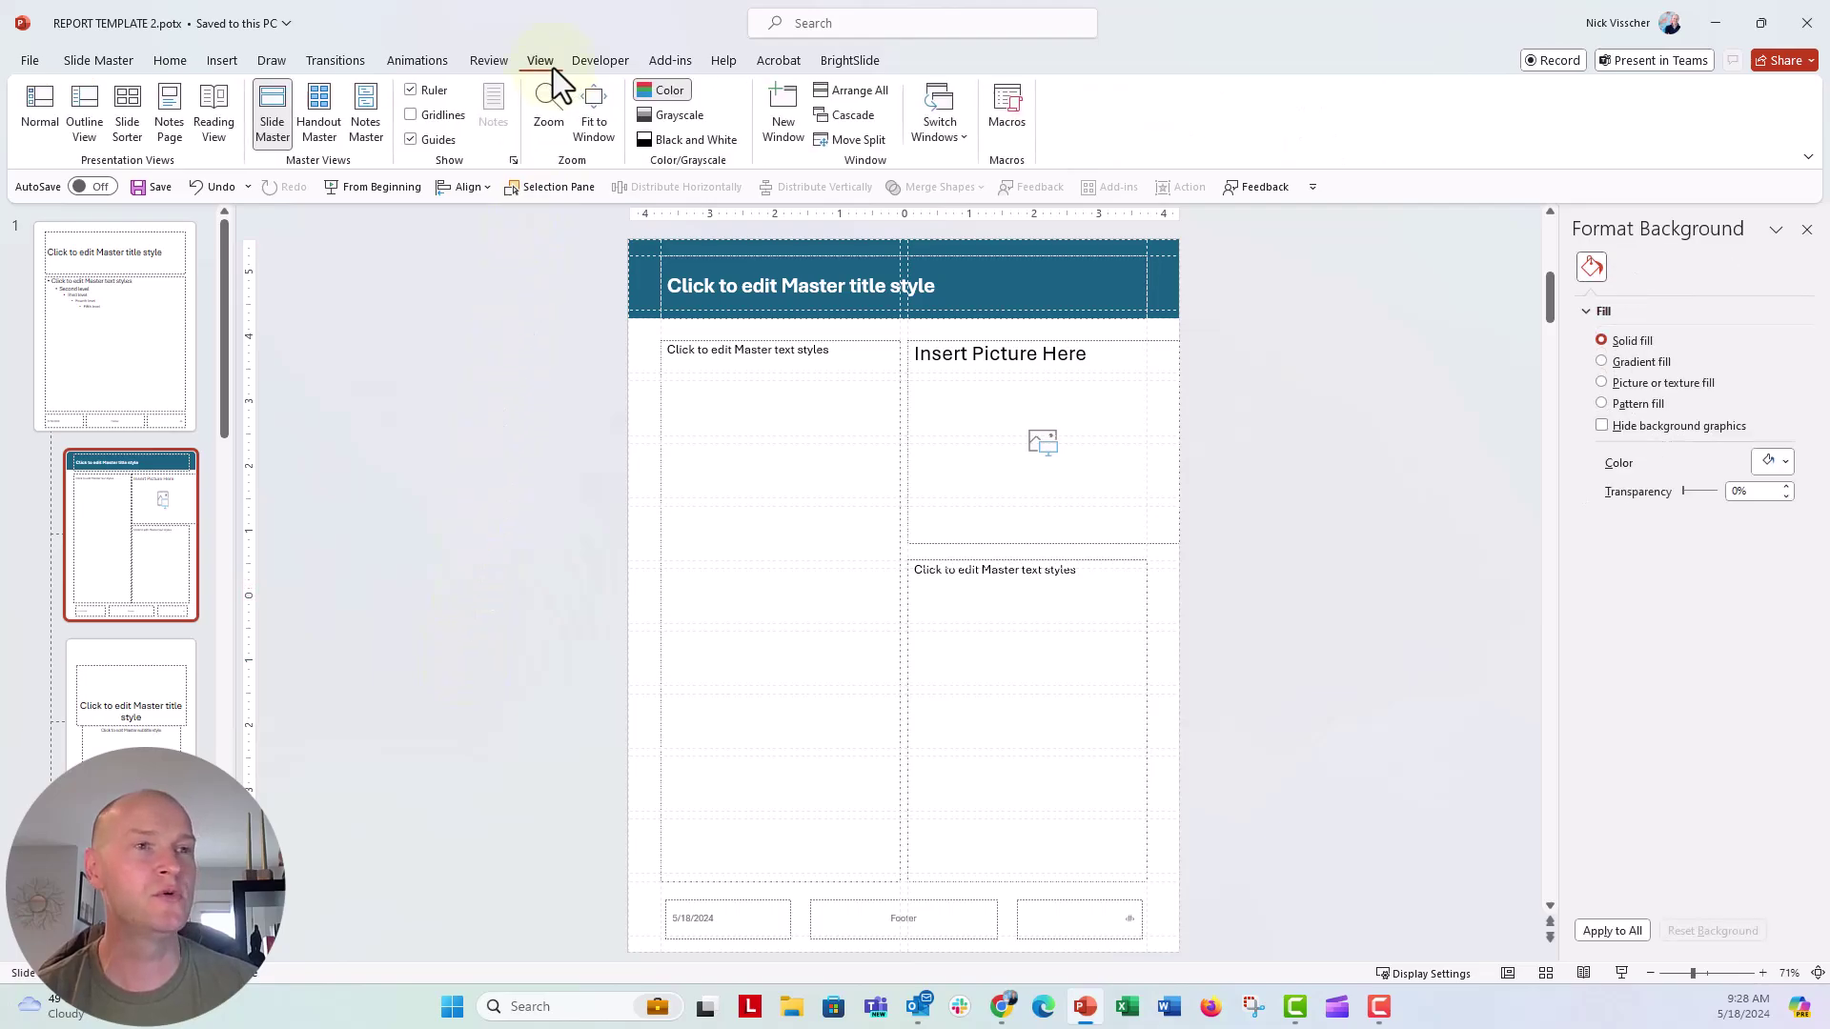
click(34, 122)
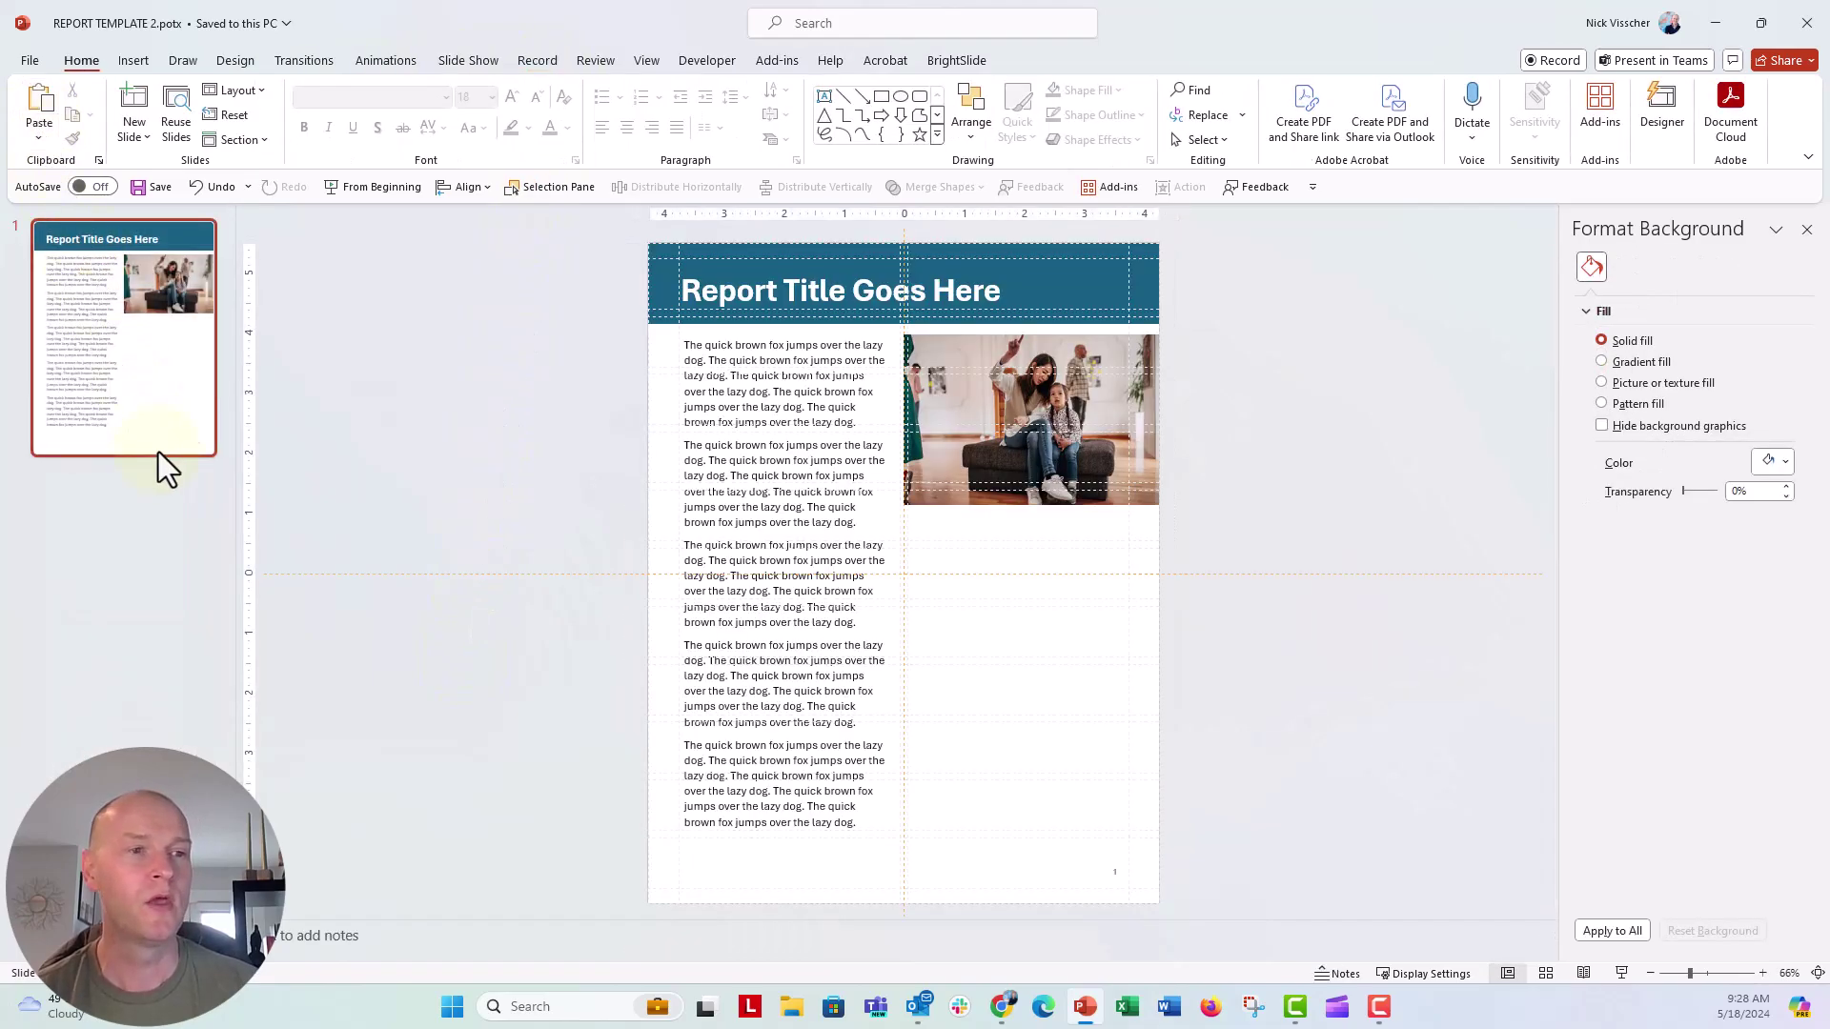
click(167, 477)
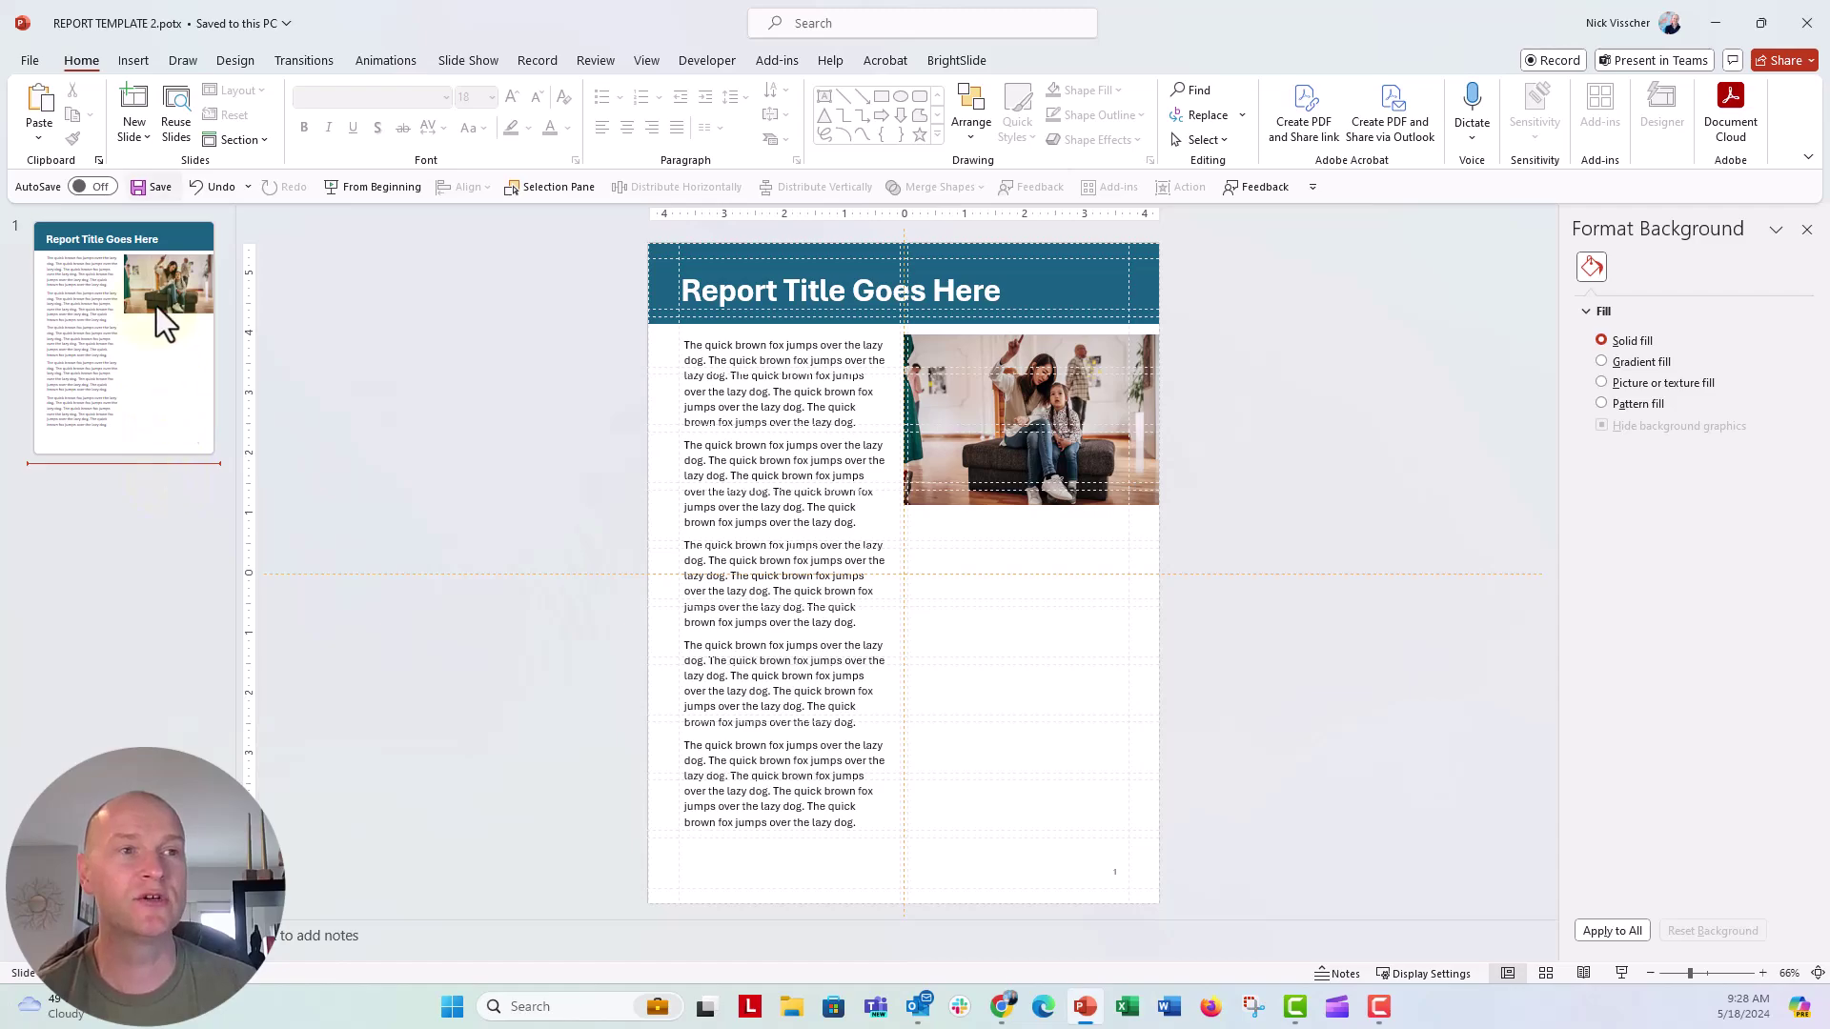
click(146, 139)
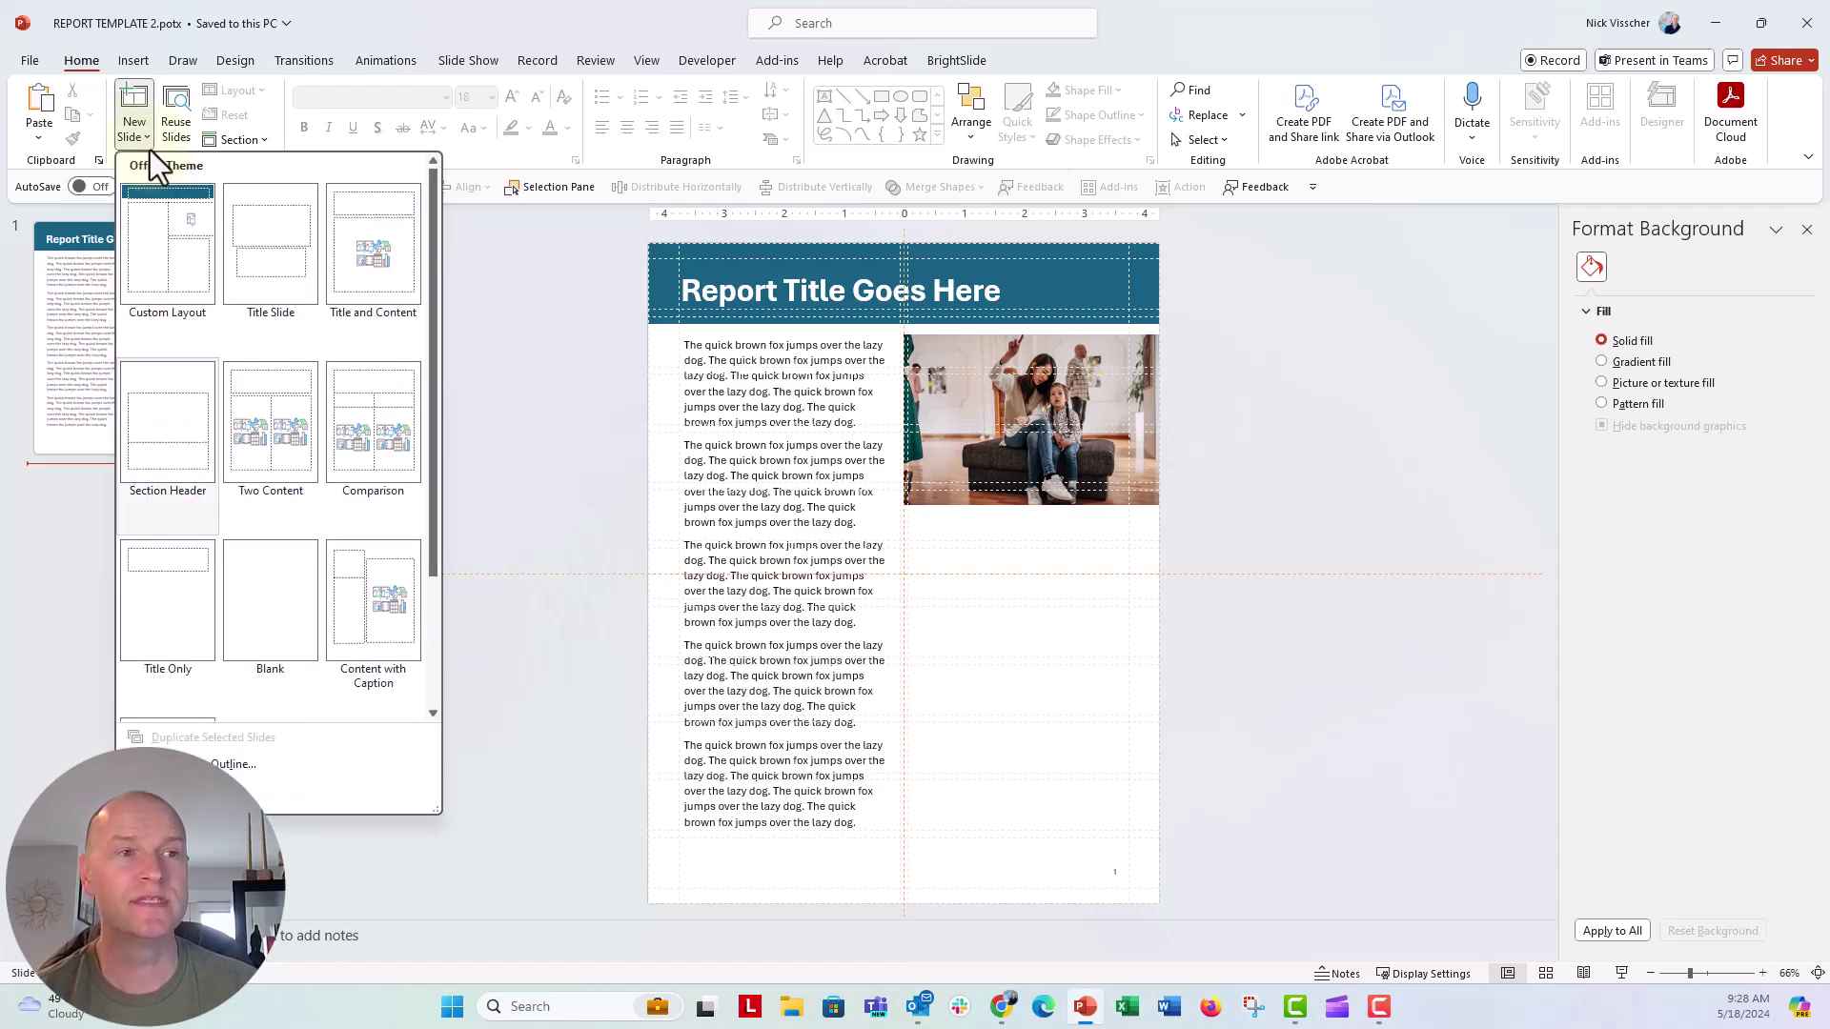
click(196, 278)
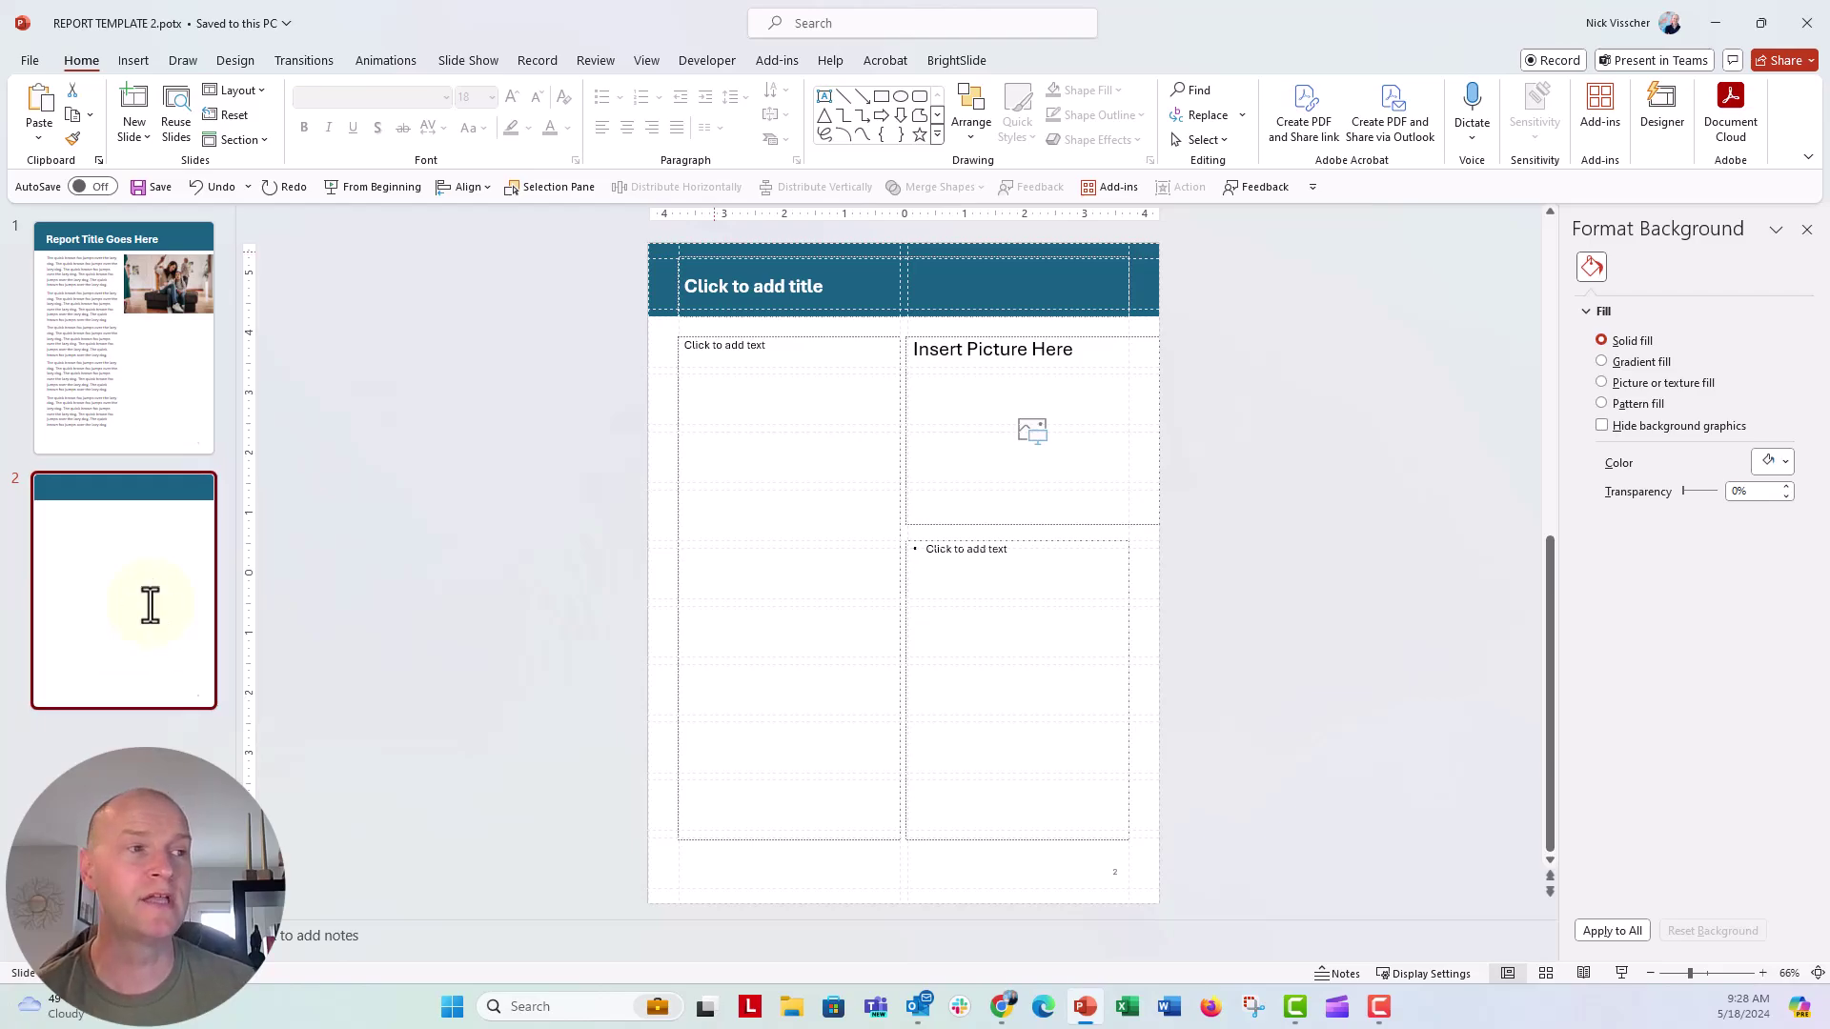
Copy slide 1's photo and paste it into slide 2's picture placeholder.
click(179, 421)
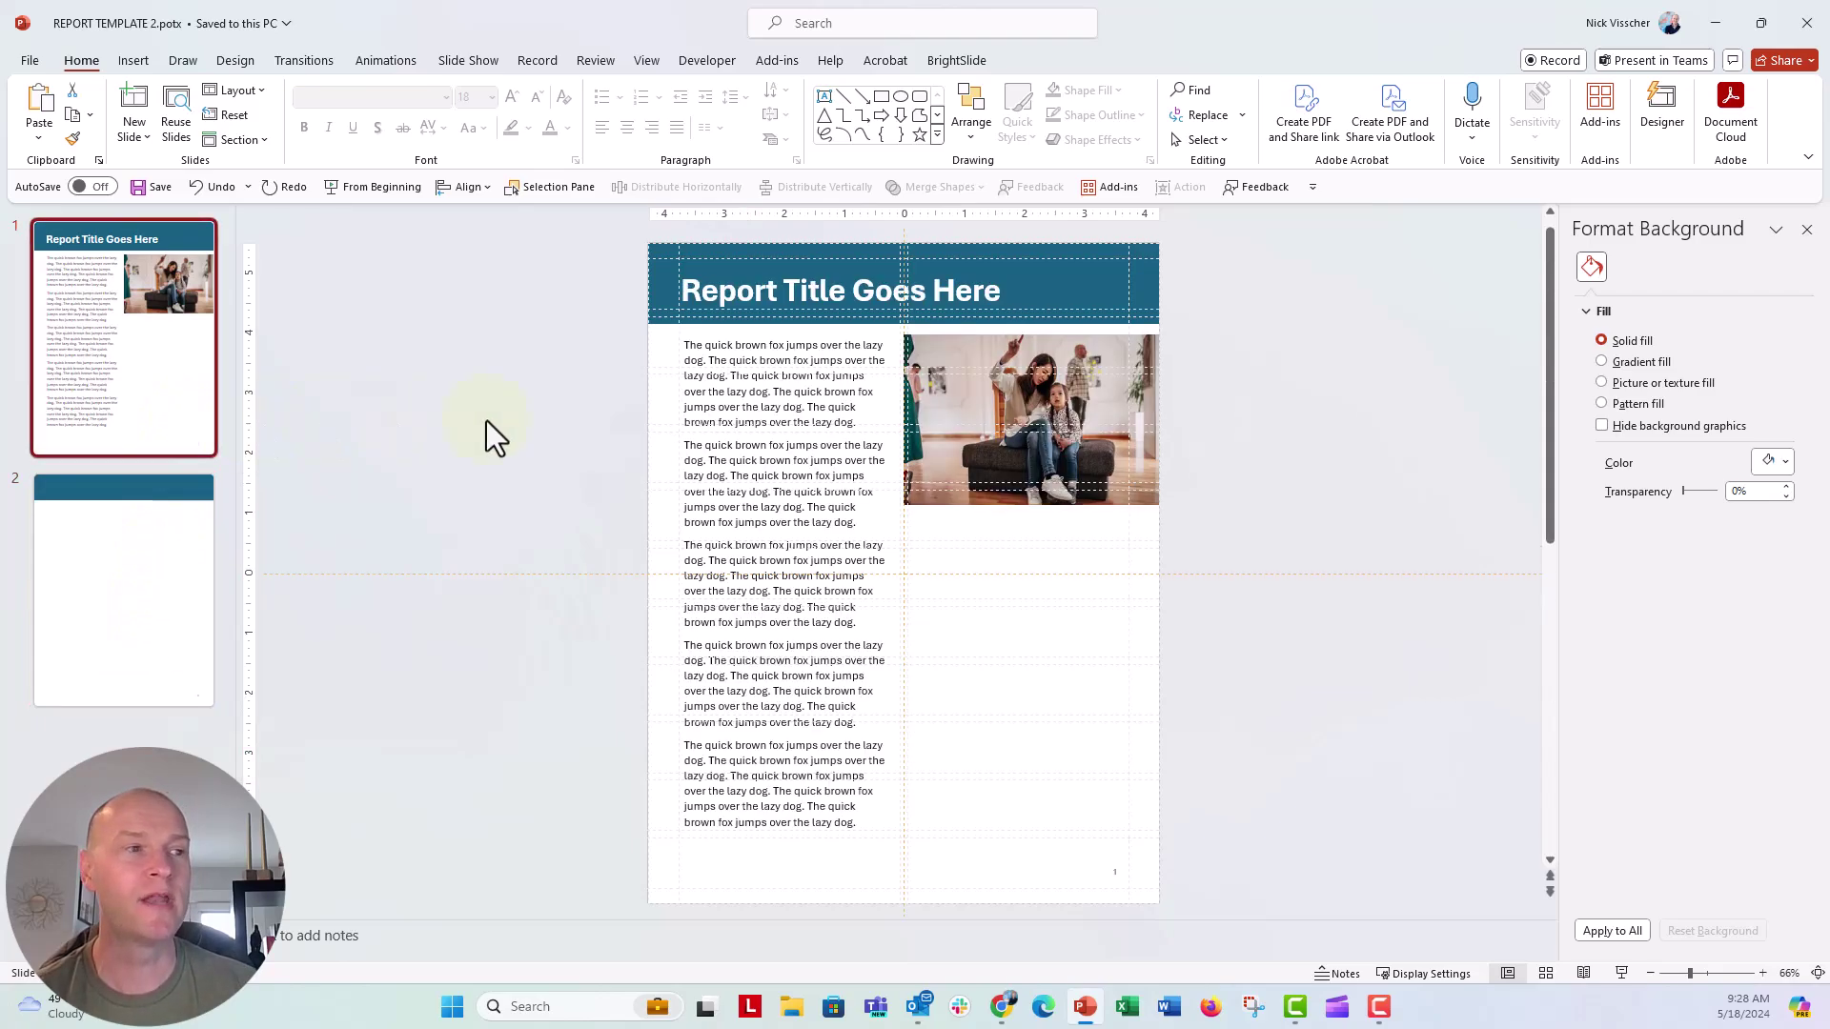
click(1054, 421)
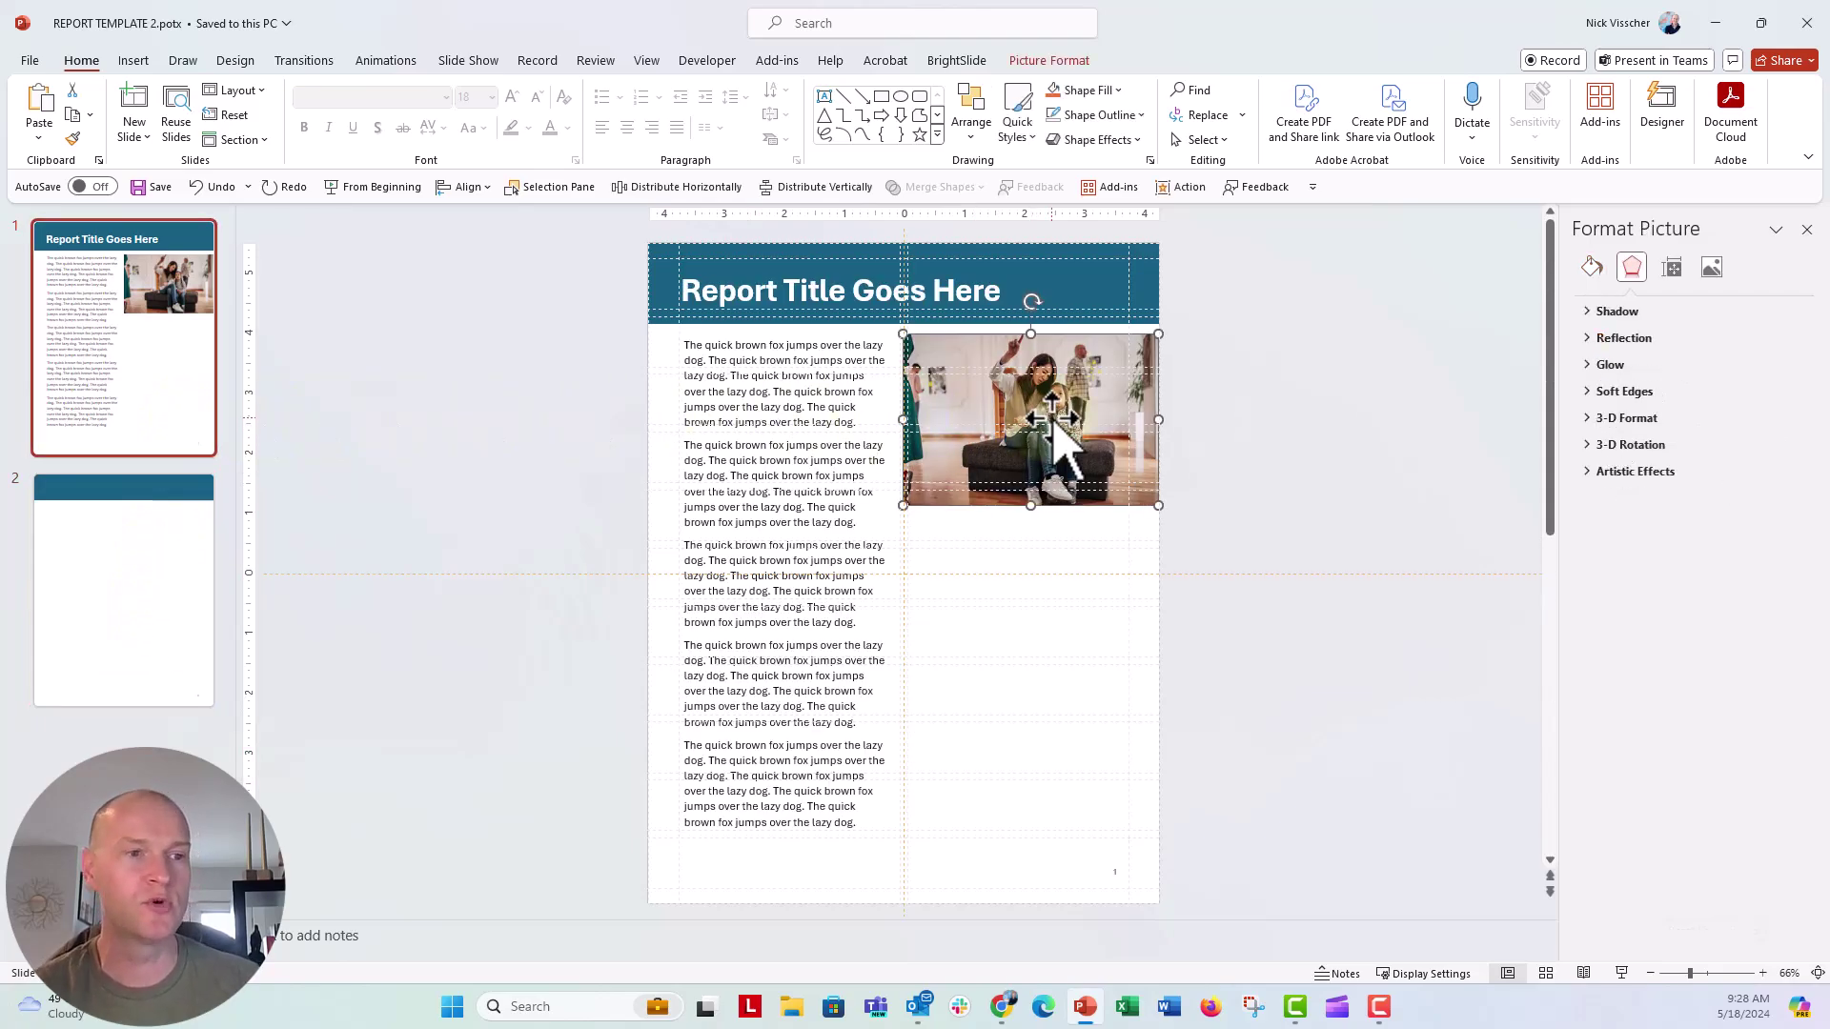
click(100, 595)
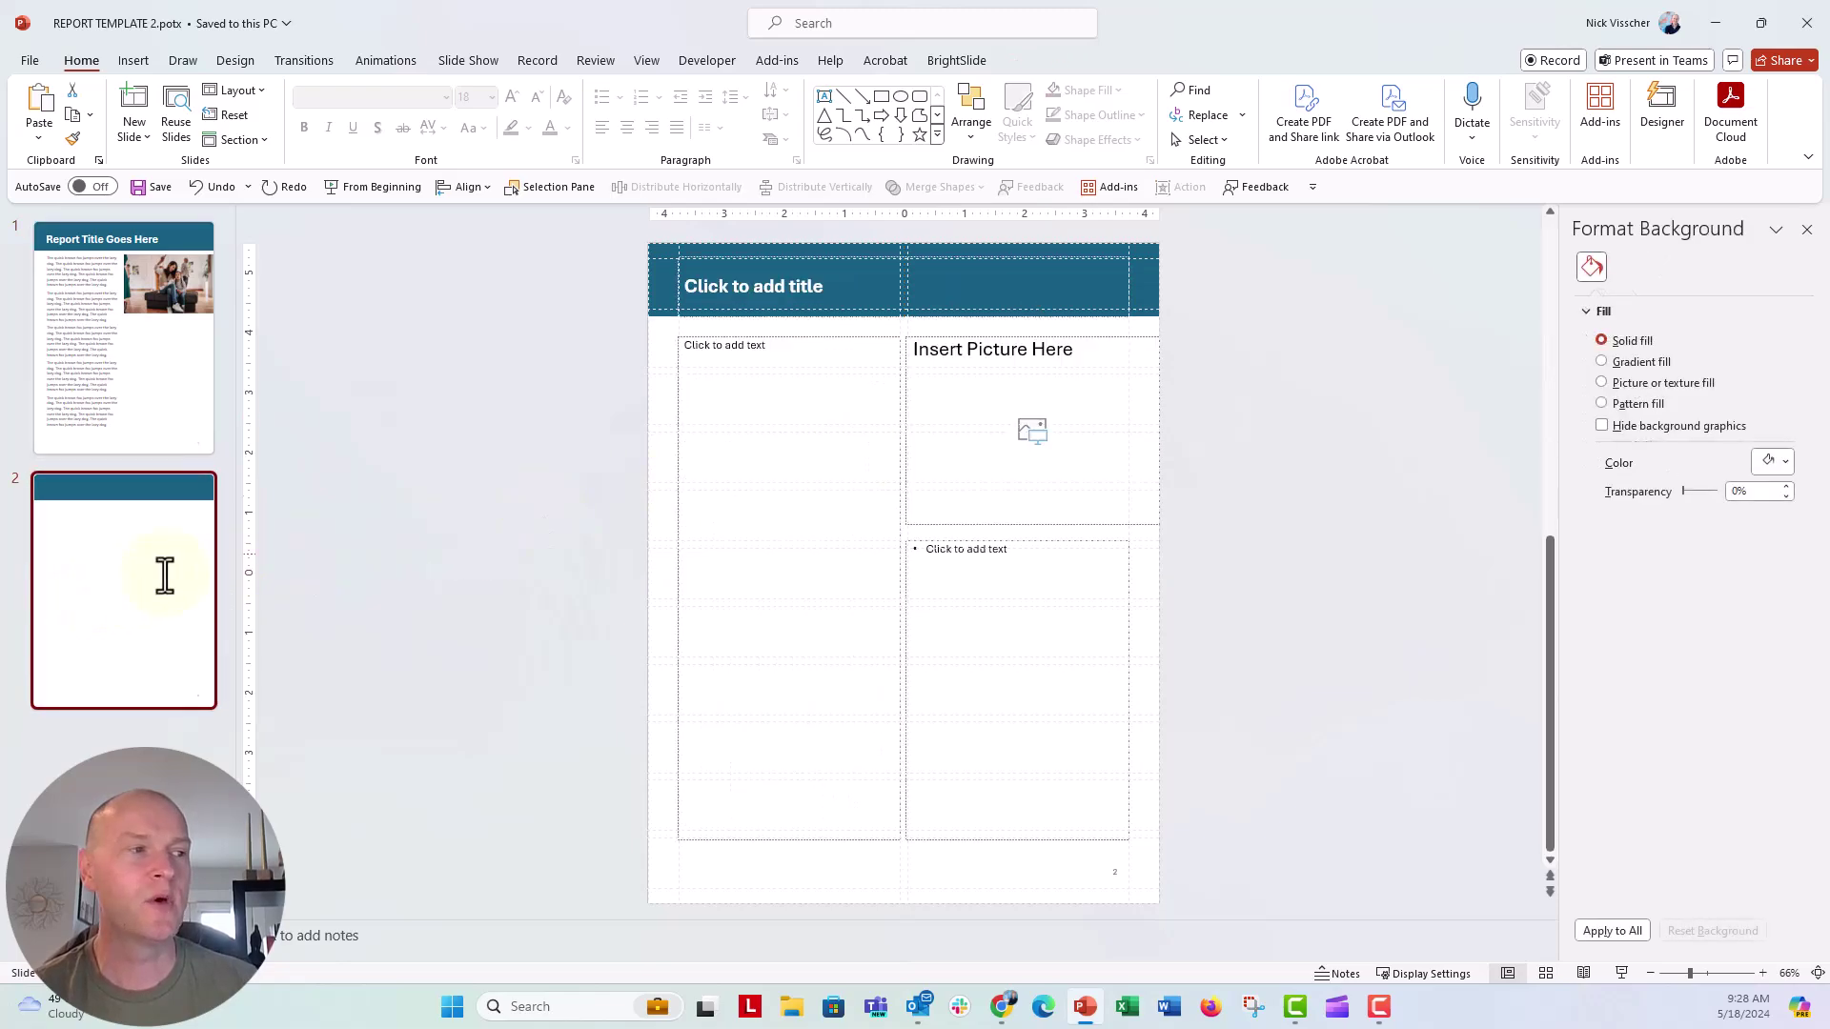
click(930, 335)
key(ctrl+v)
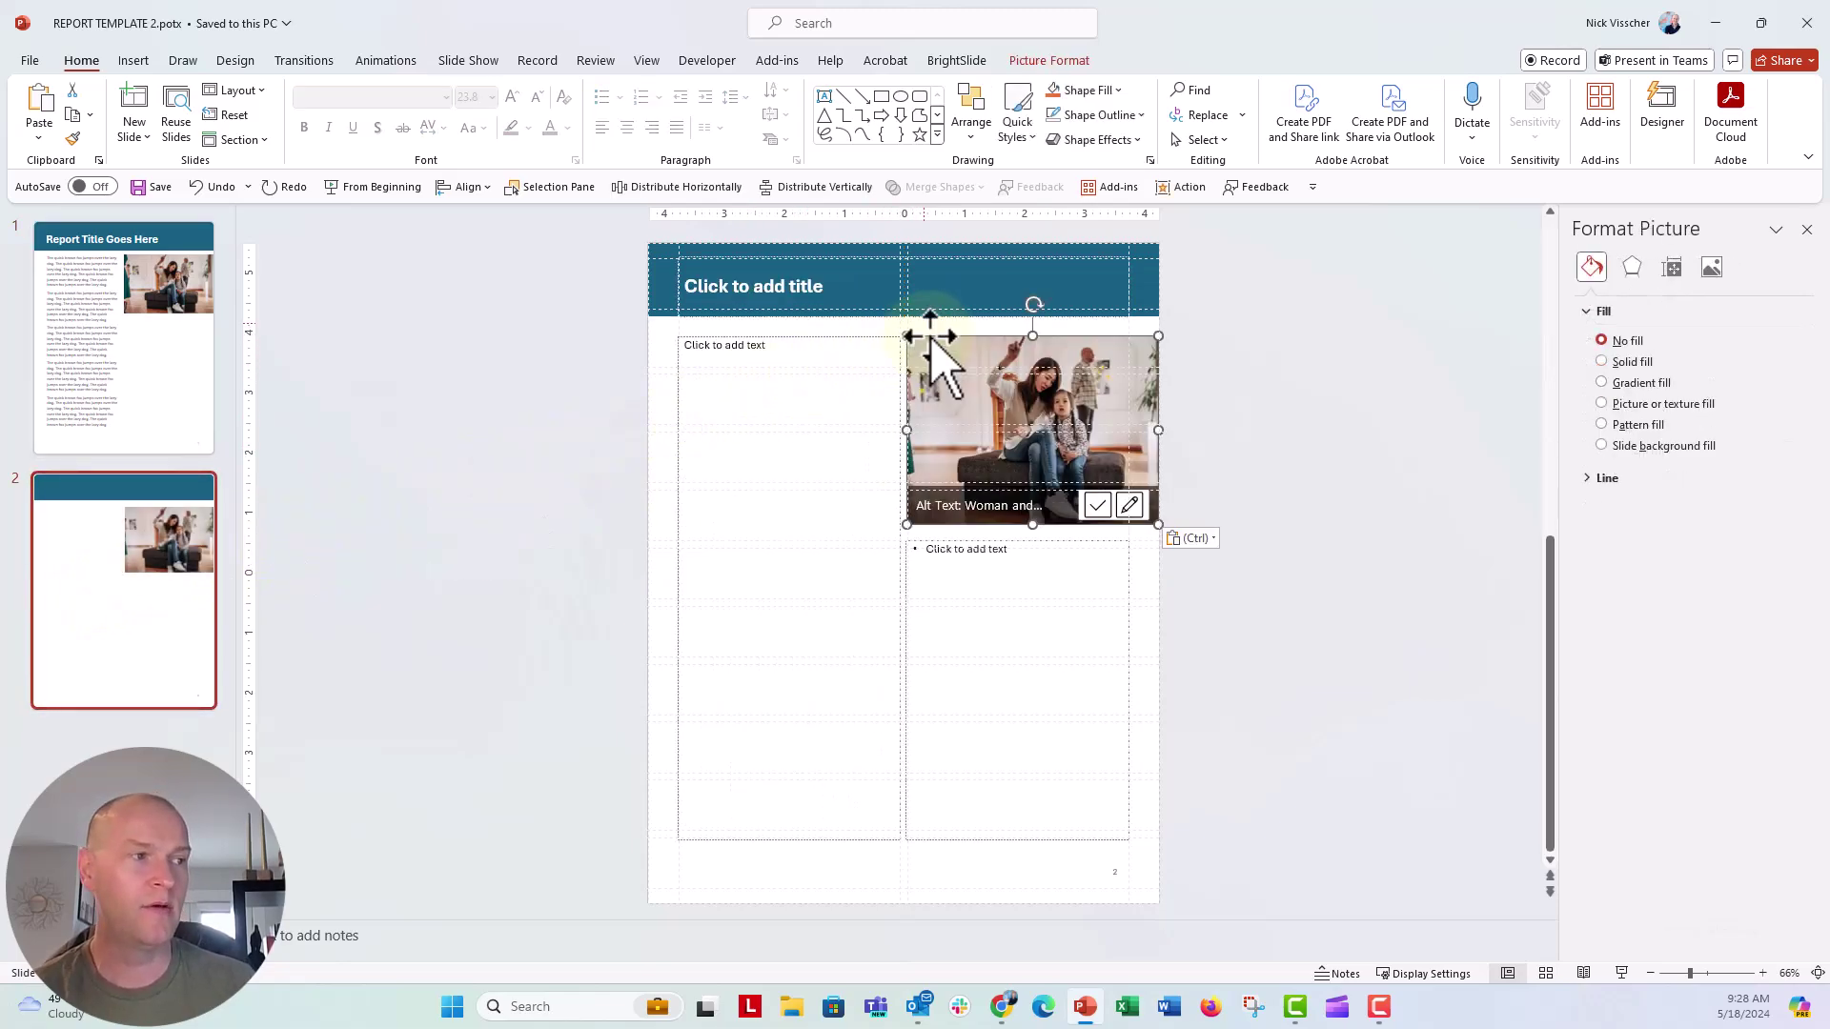
click(570, 461)
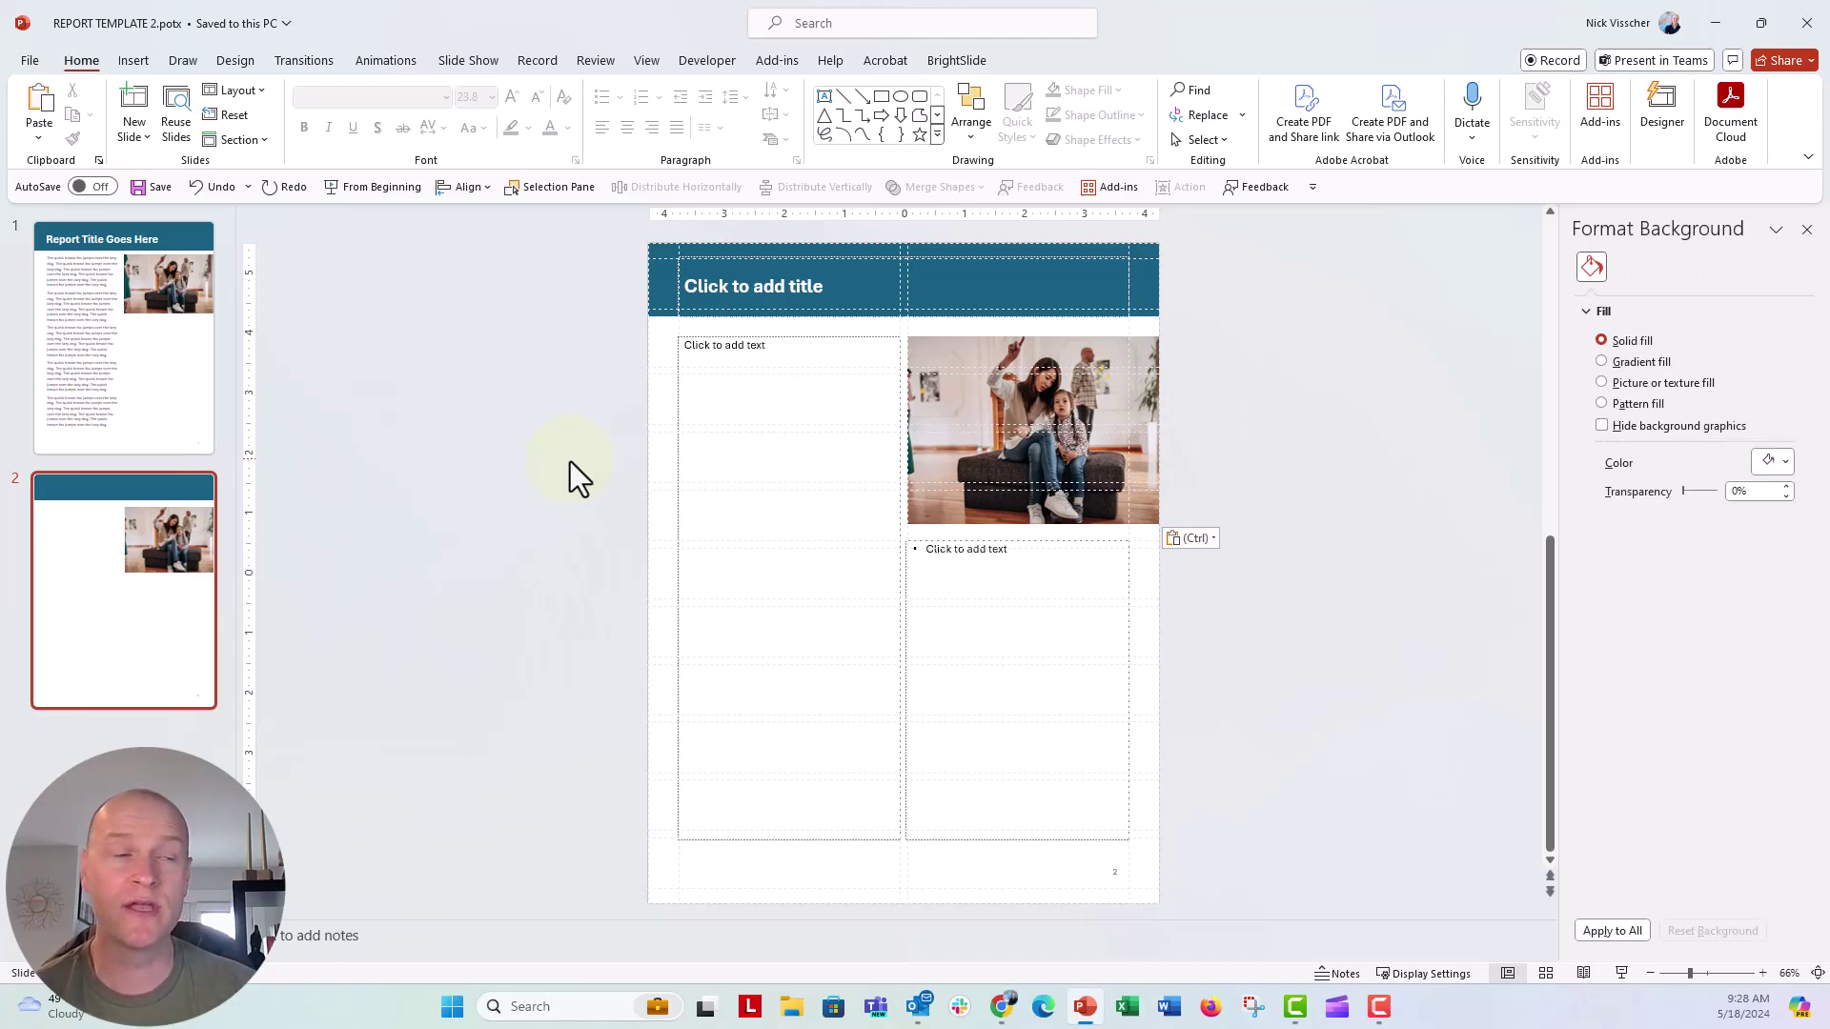
Fill the left placeholder with lorem ipsum text using =lorem().
click(693, 349)
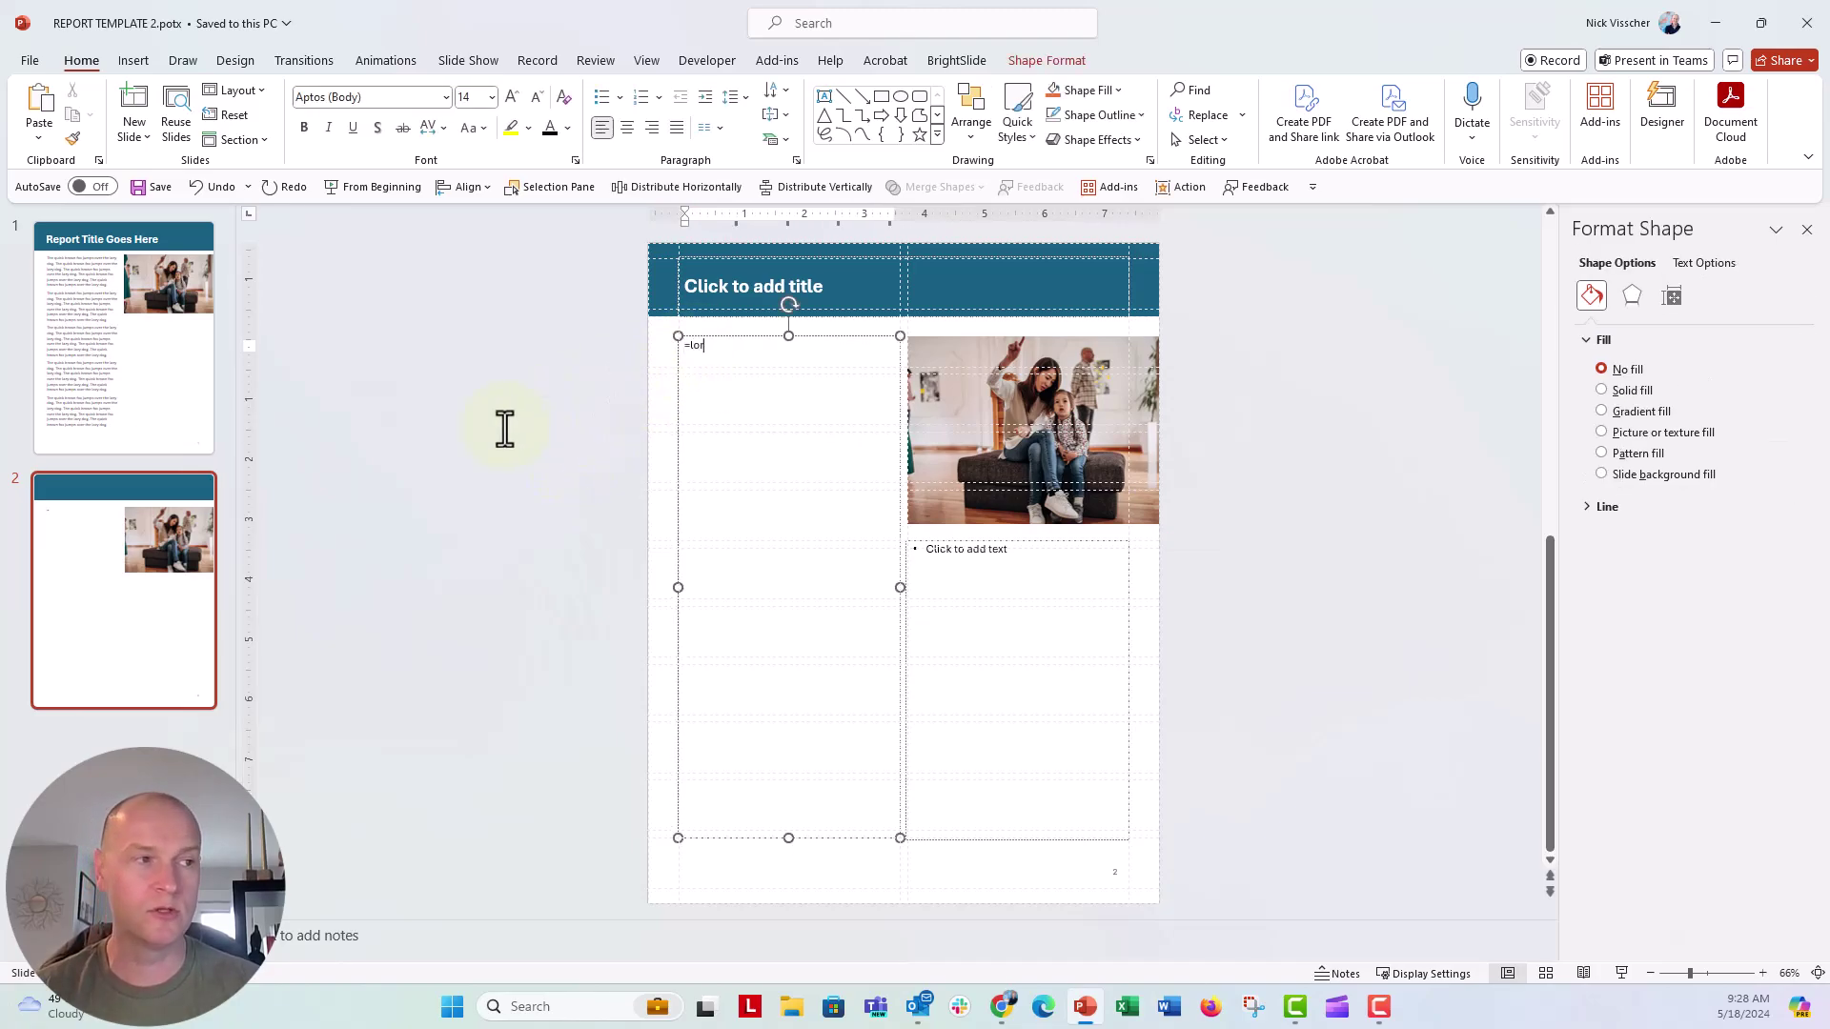
text(em())
key(Return)
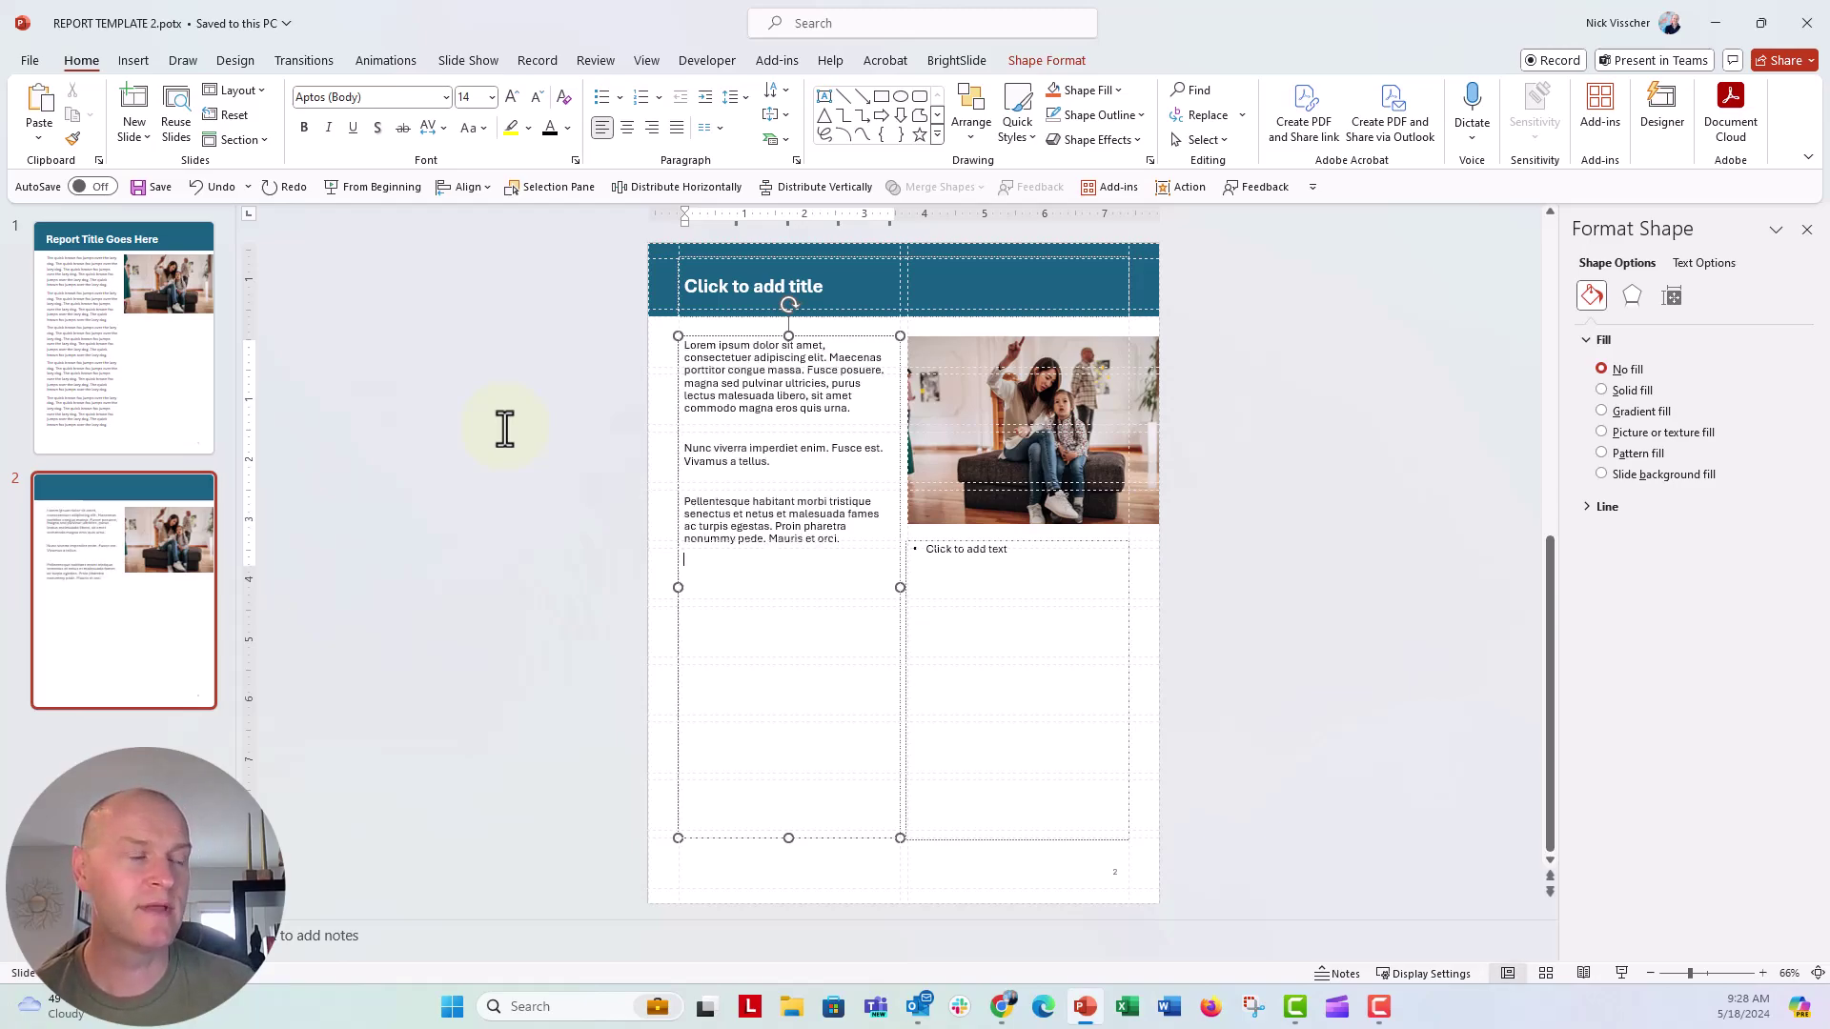
Turn off bullets in the lower right placeholder and fill it with =rand() sample paragraphs.
click(941, 546)
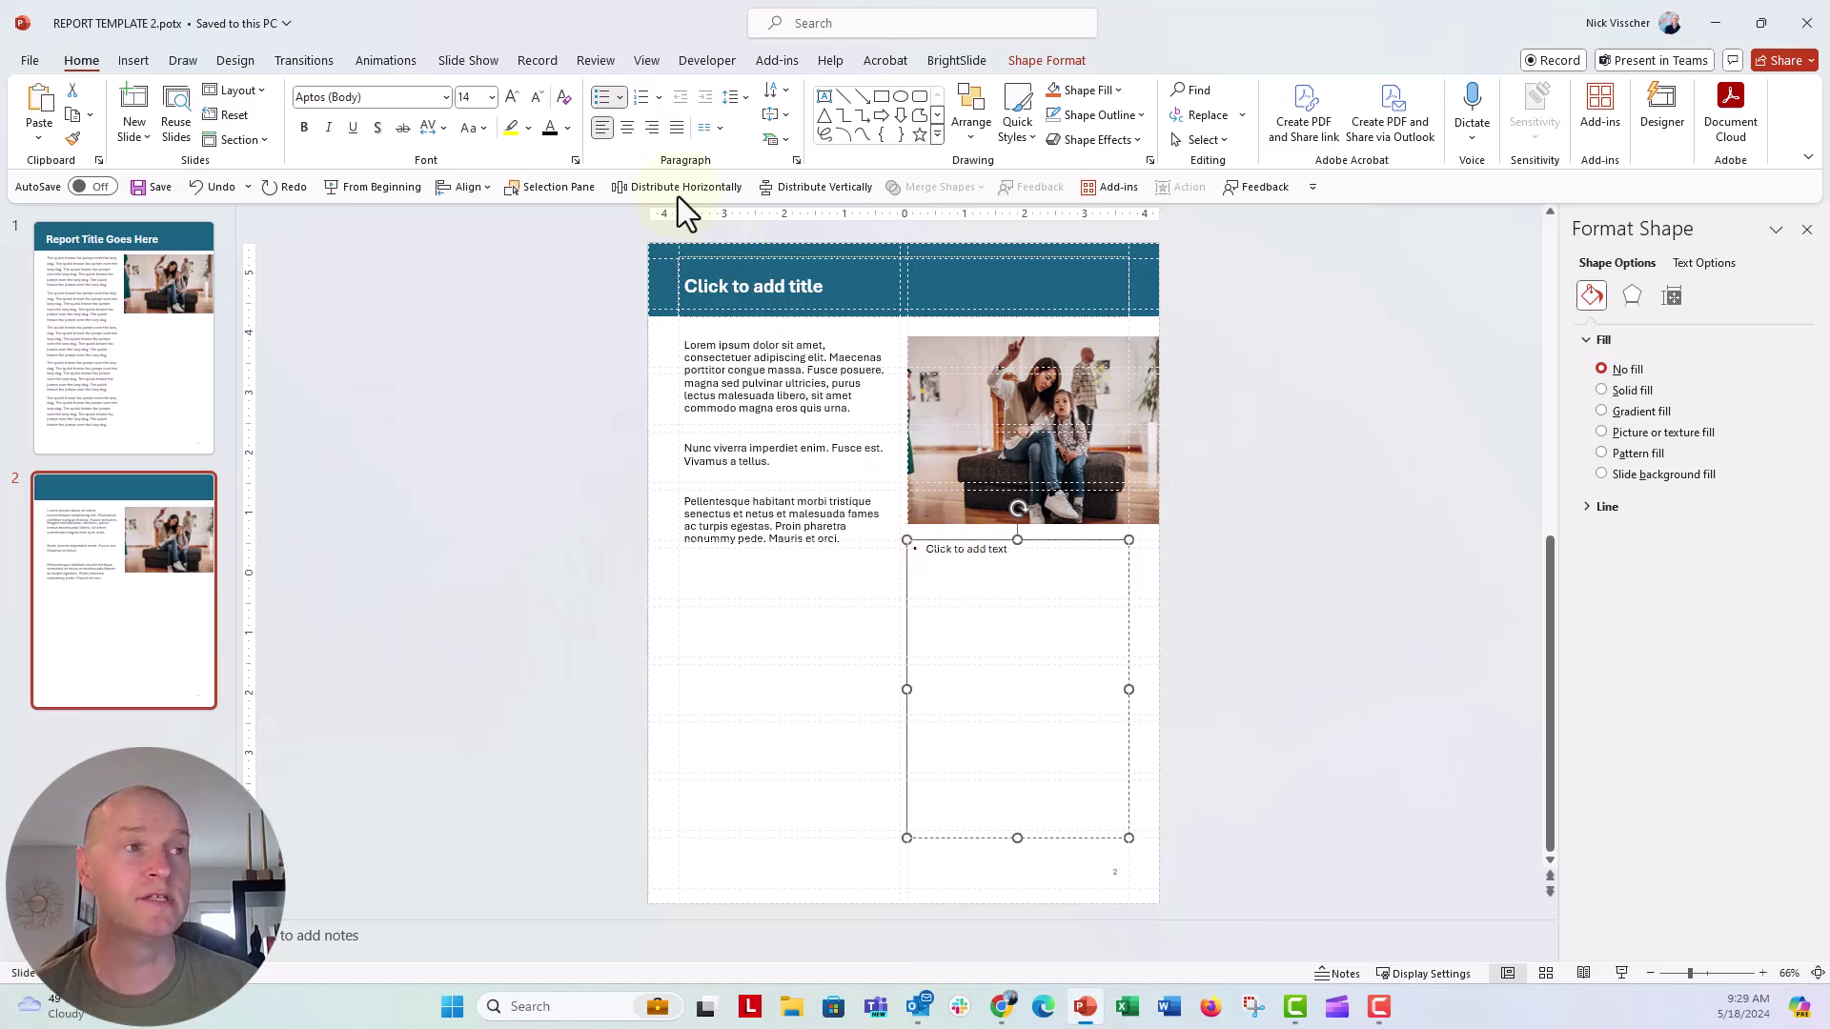
click(609, 105)
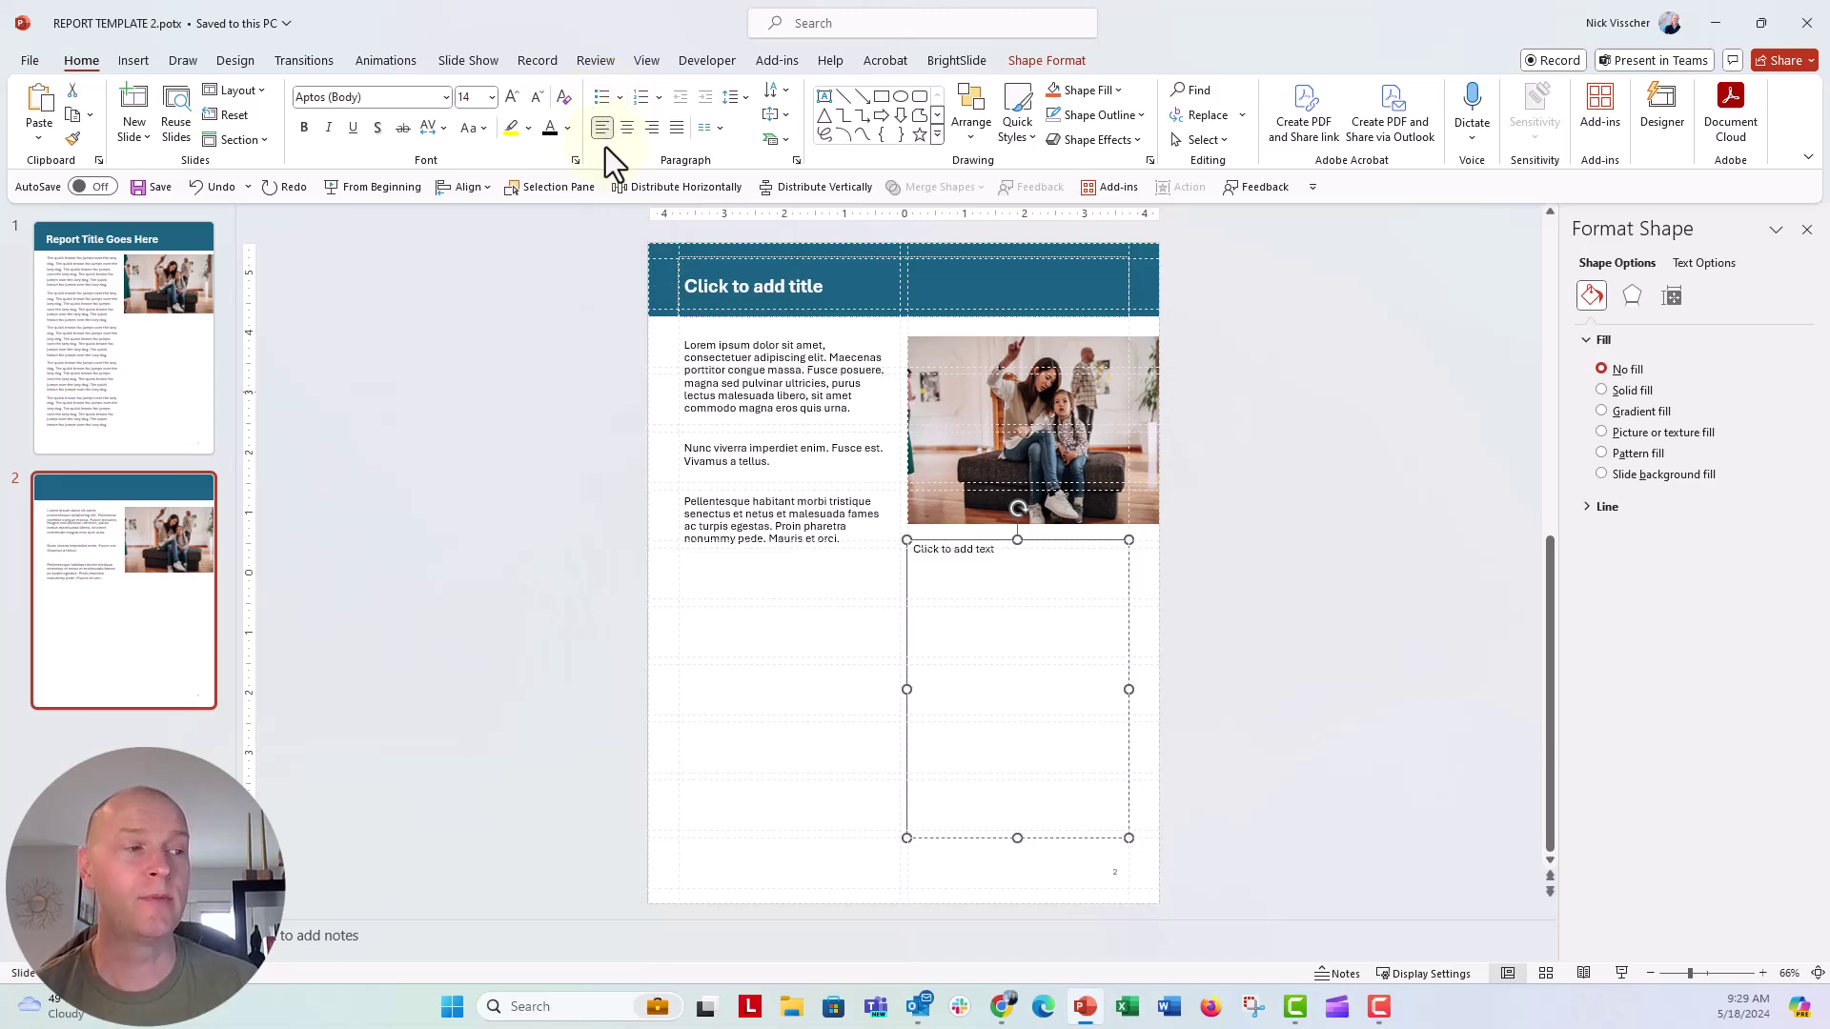
click(925, 555)
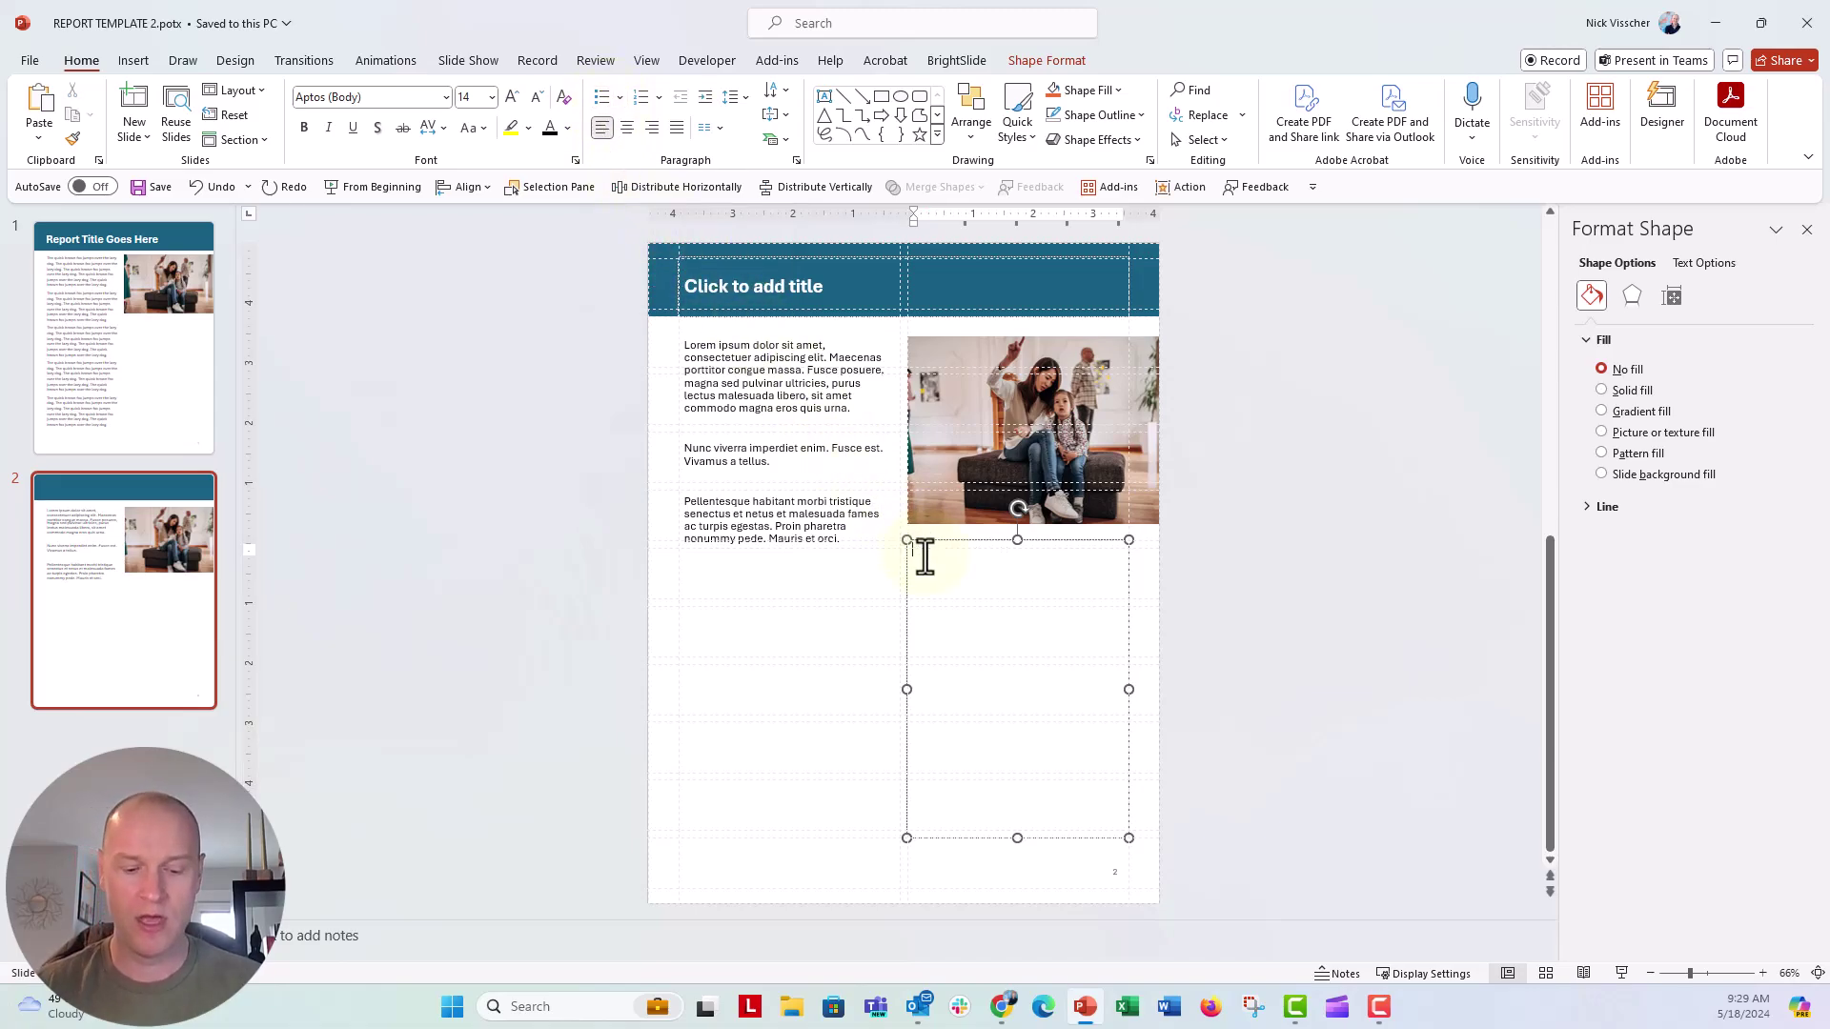
text(-)
text(rand())
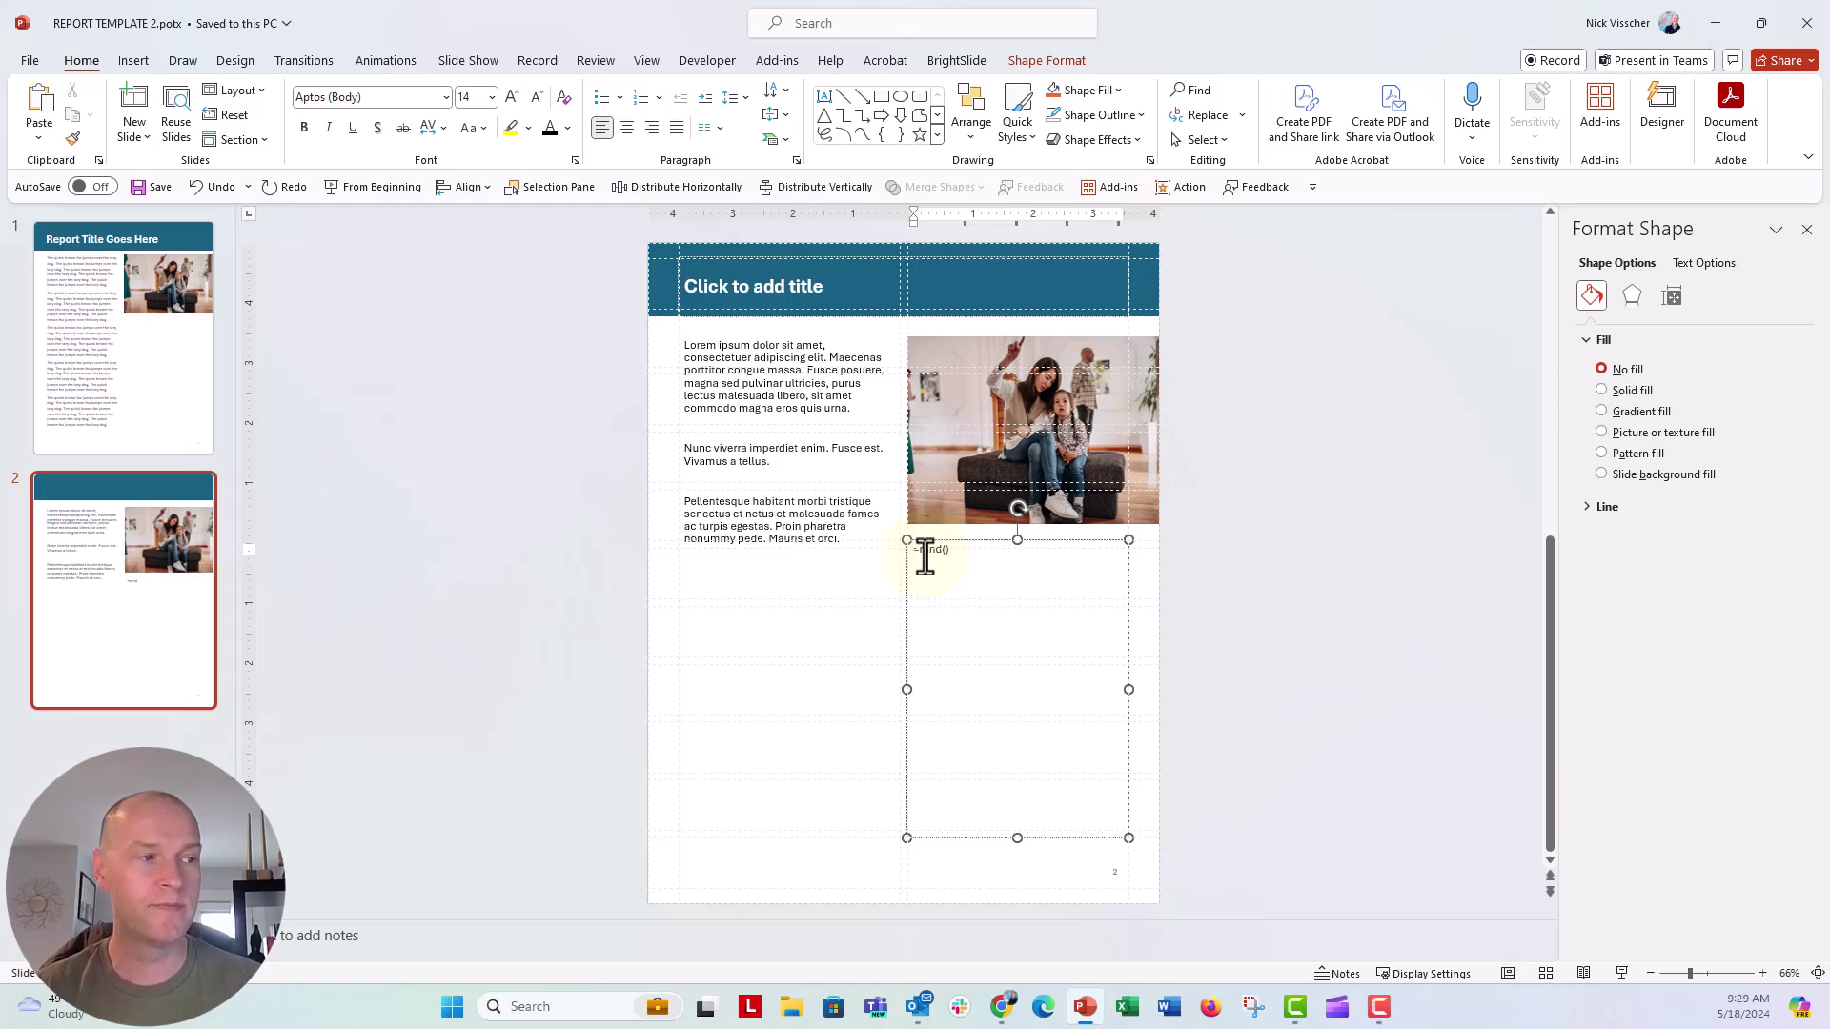
key(Return)
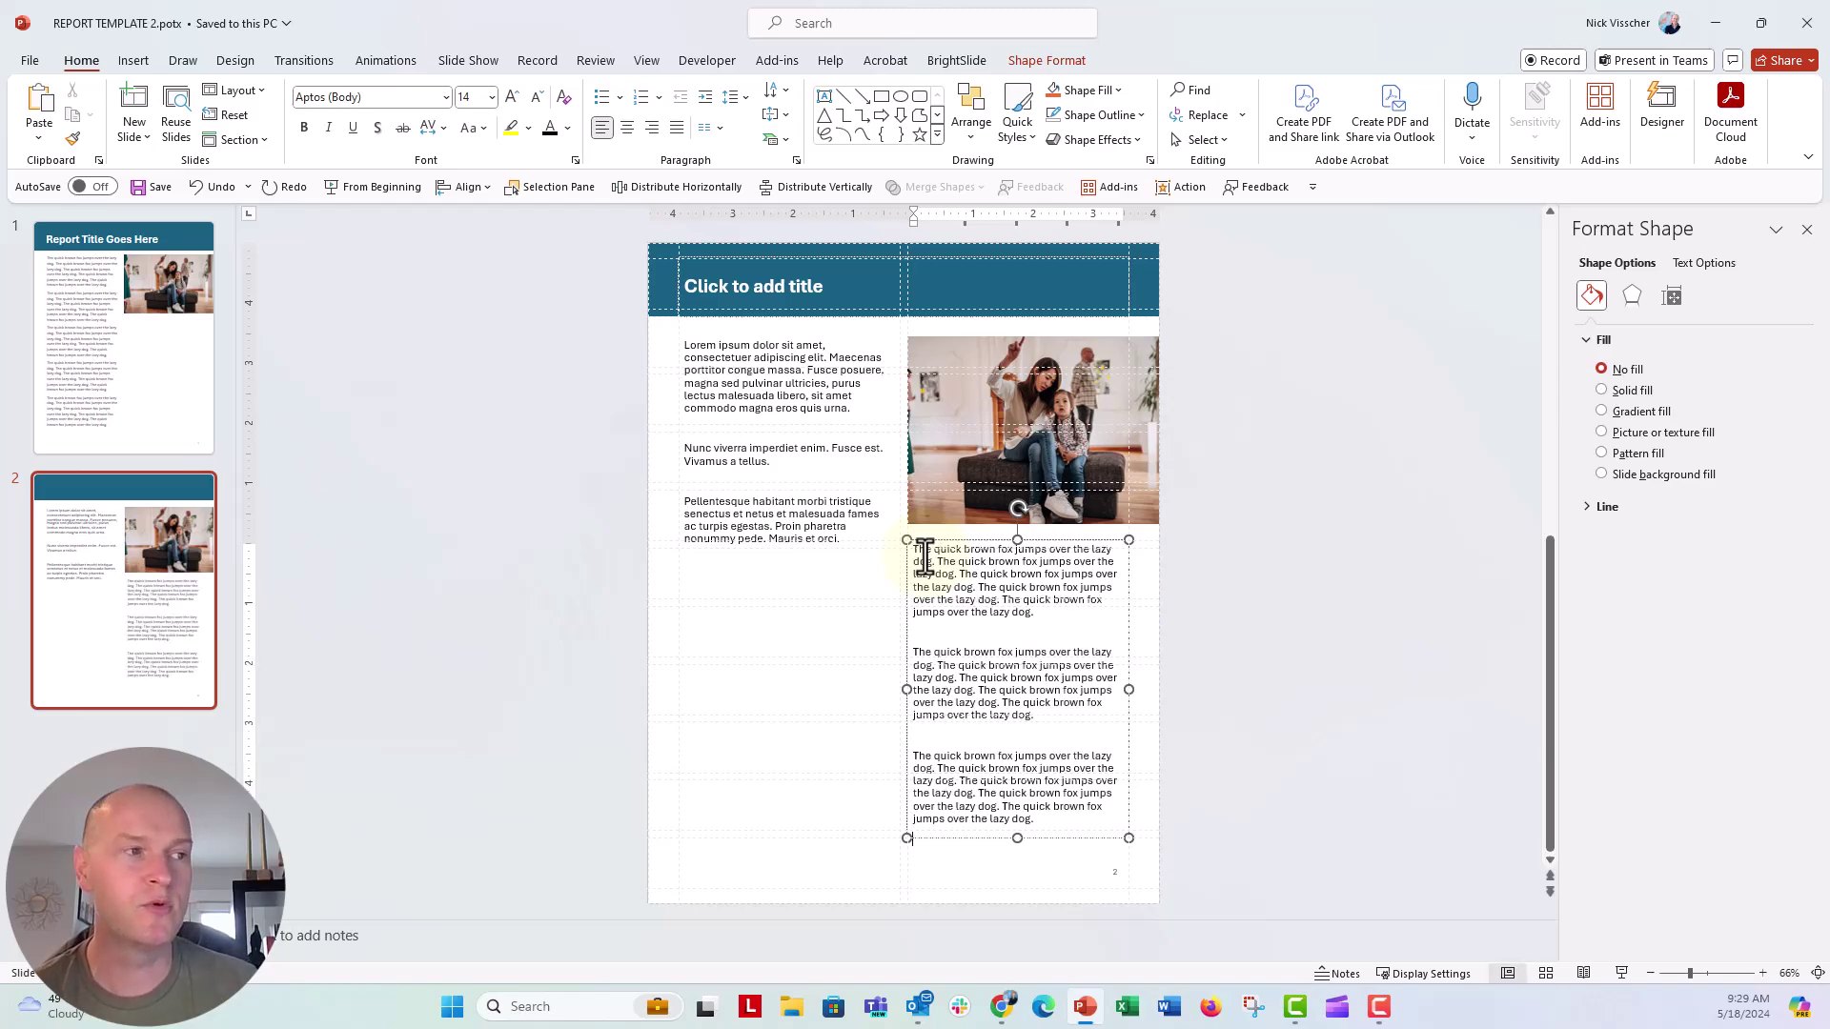